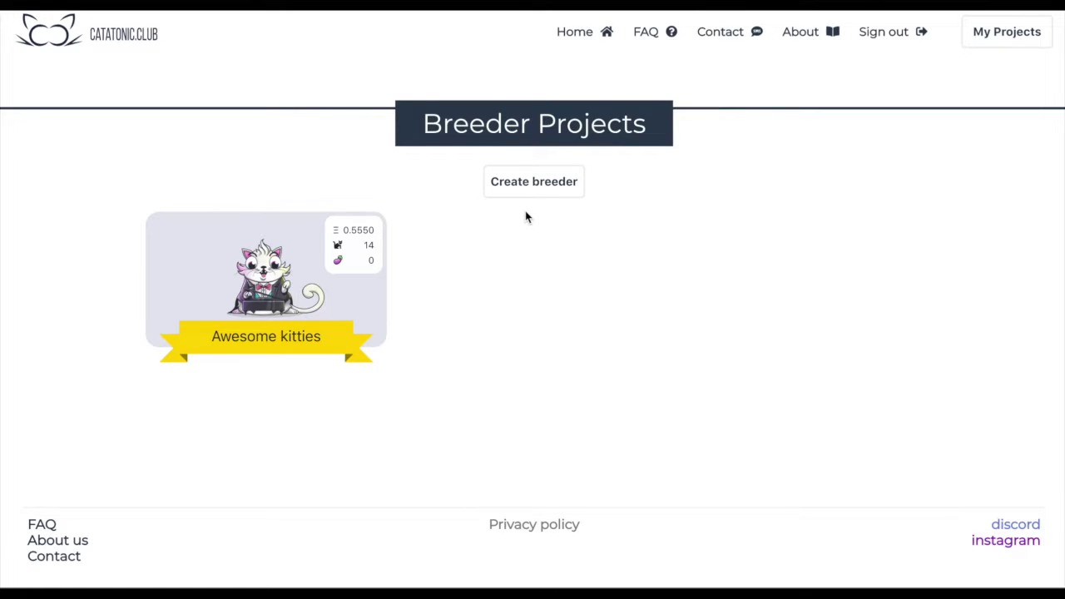
- Create a new manual breeder named "Our awesome manual breeder"
left_click(509, 183)
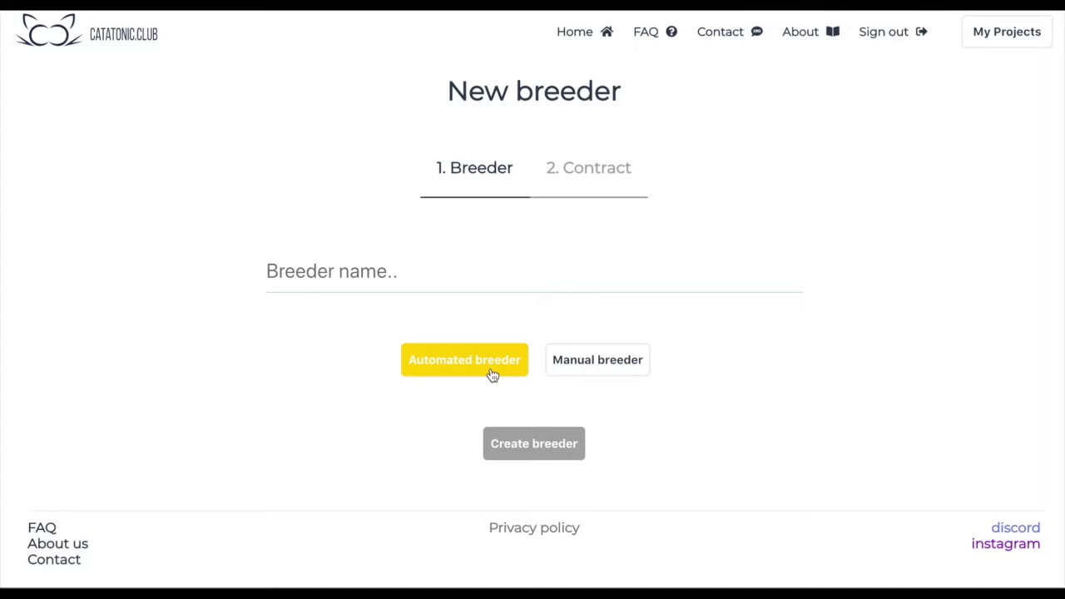
left_click(601, 374)
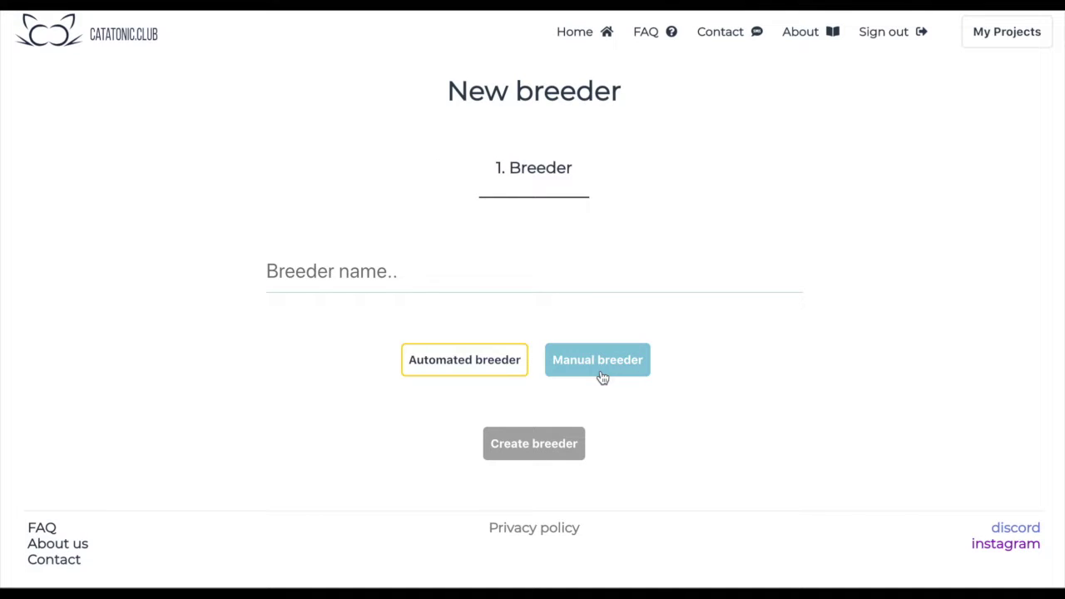
left_click(601, 270)
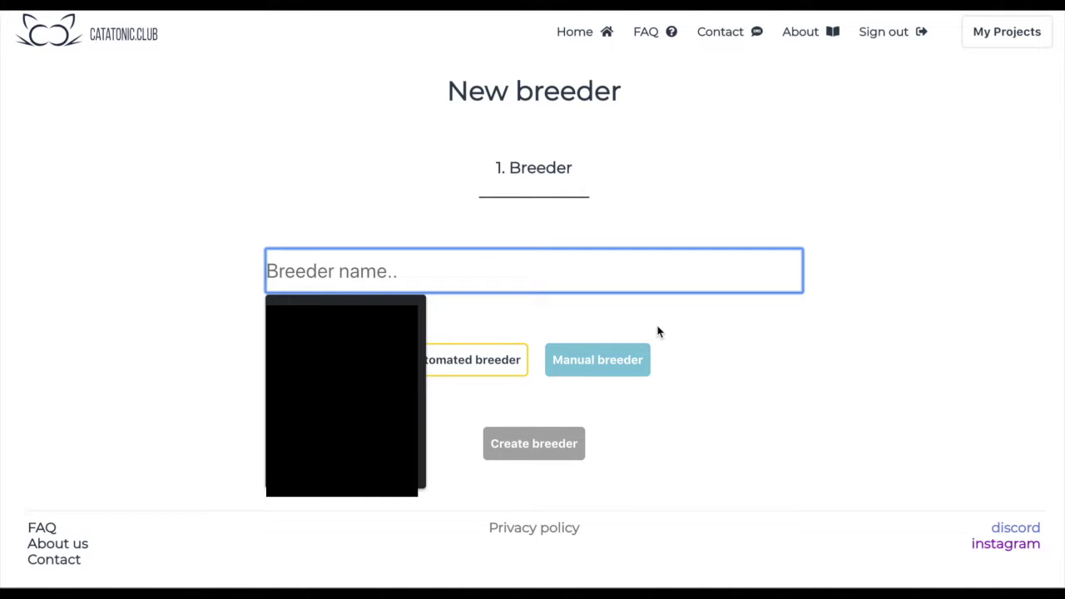
type("Ou")
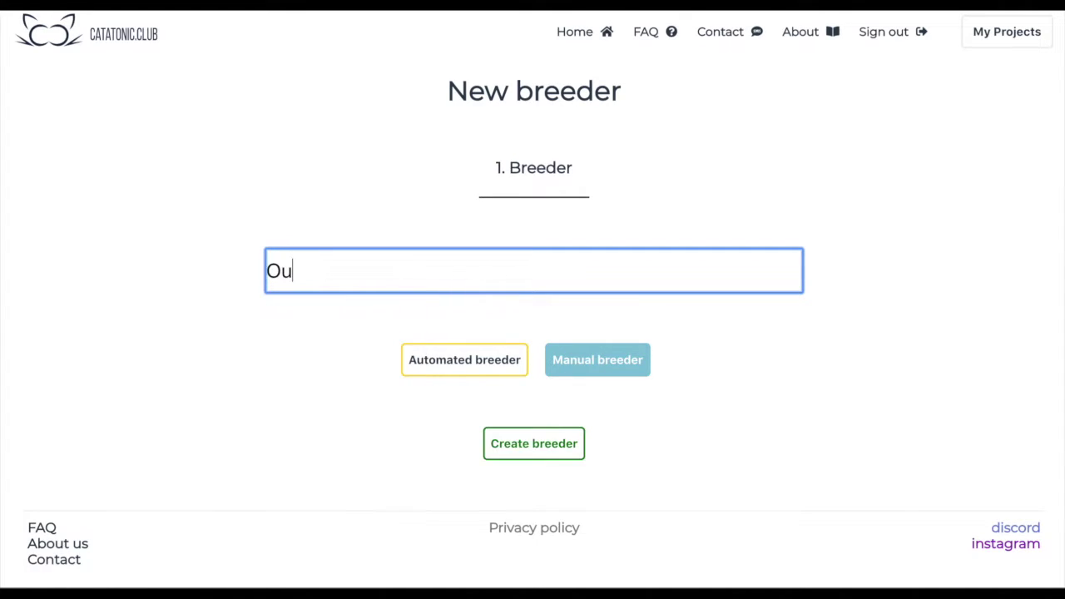
type("r awesome ")
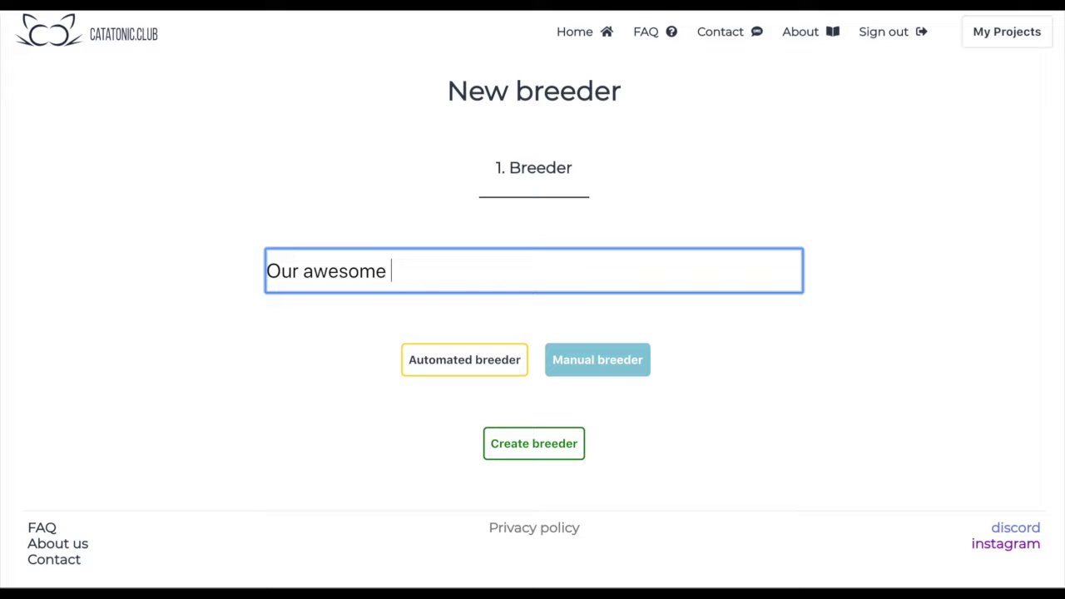
type("manual b")
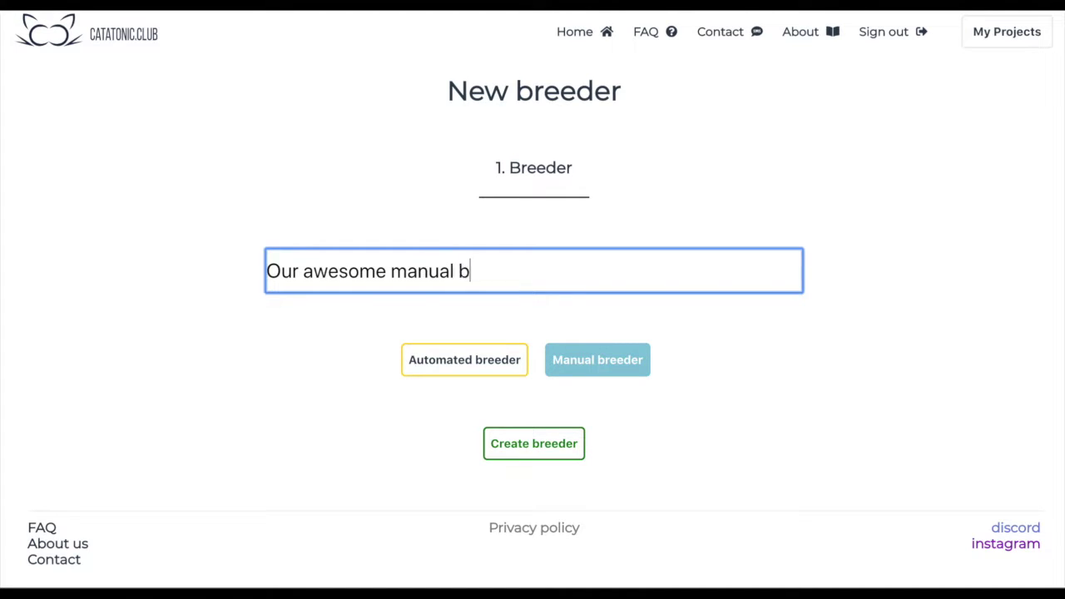
type("reeder")
left_click(507, 443)
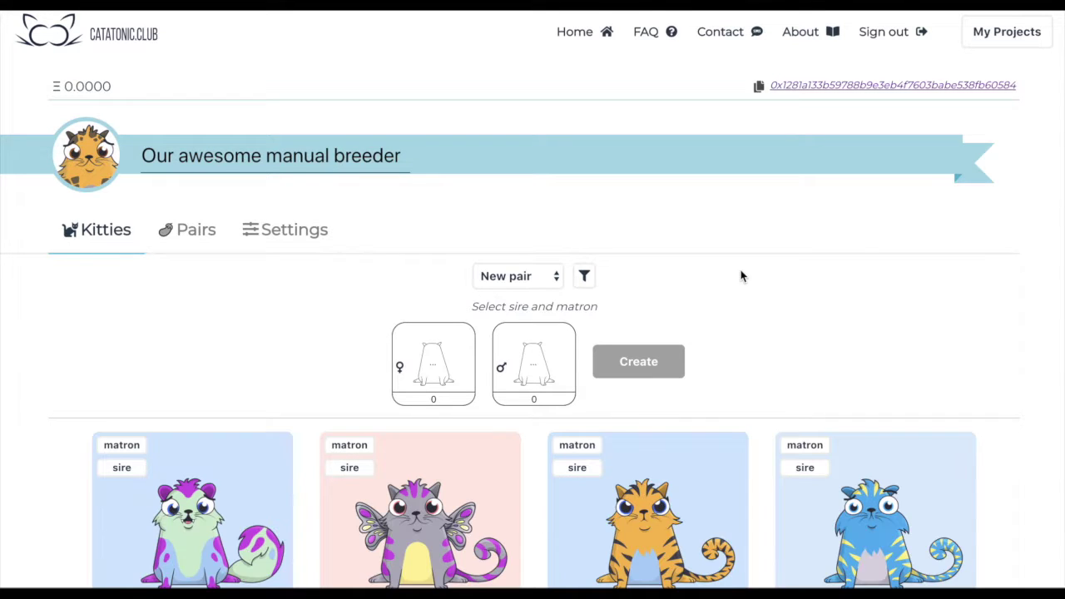
- Check which actions are available for the kitties, keeping New pair selected
scroll(930, 244, "down", 1)
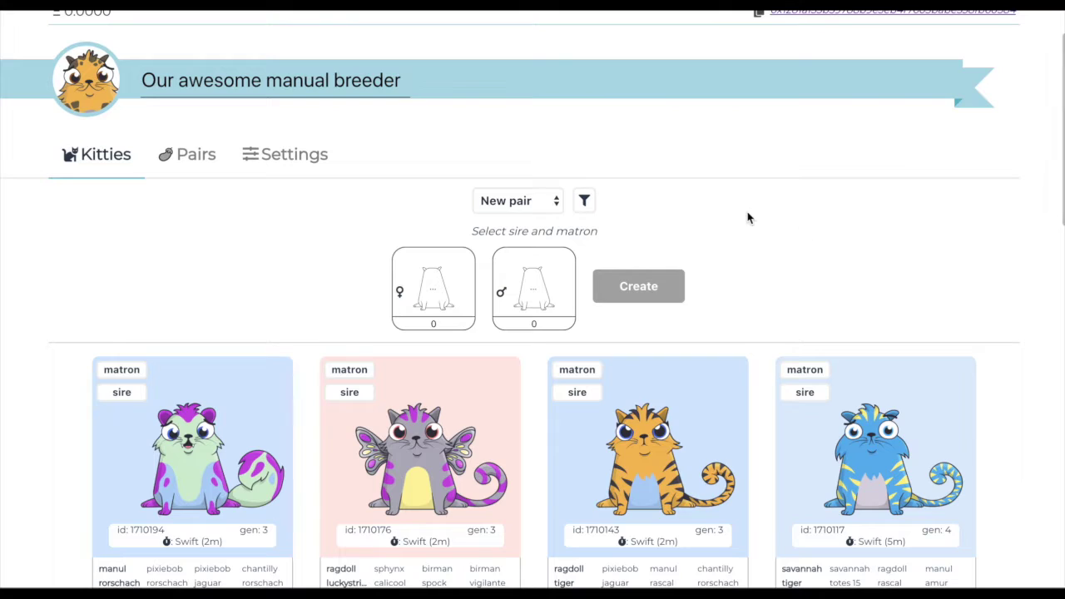
scroll(66, 306, "down", 1)
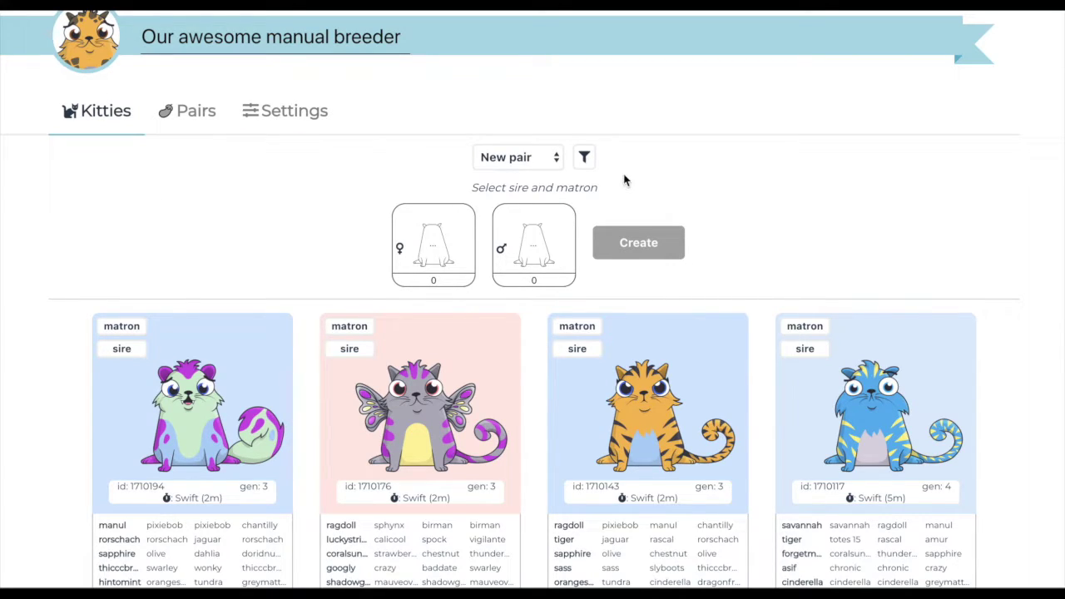
left_click(535, 168)
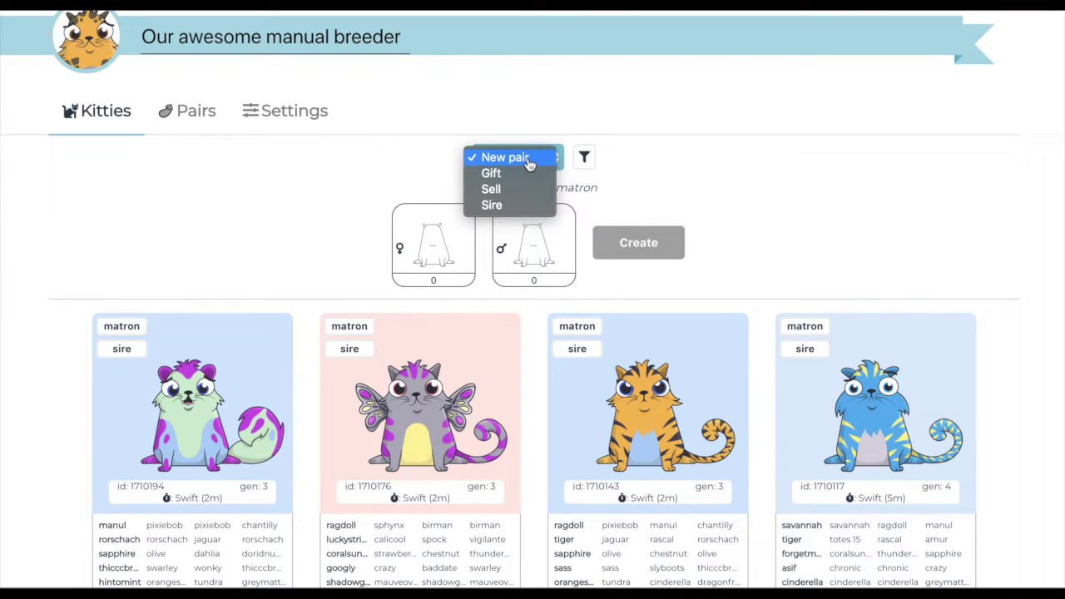
left_click(529, 164)
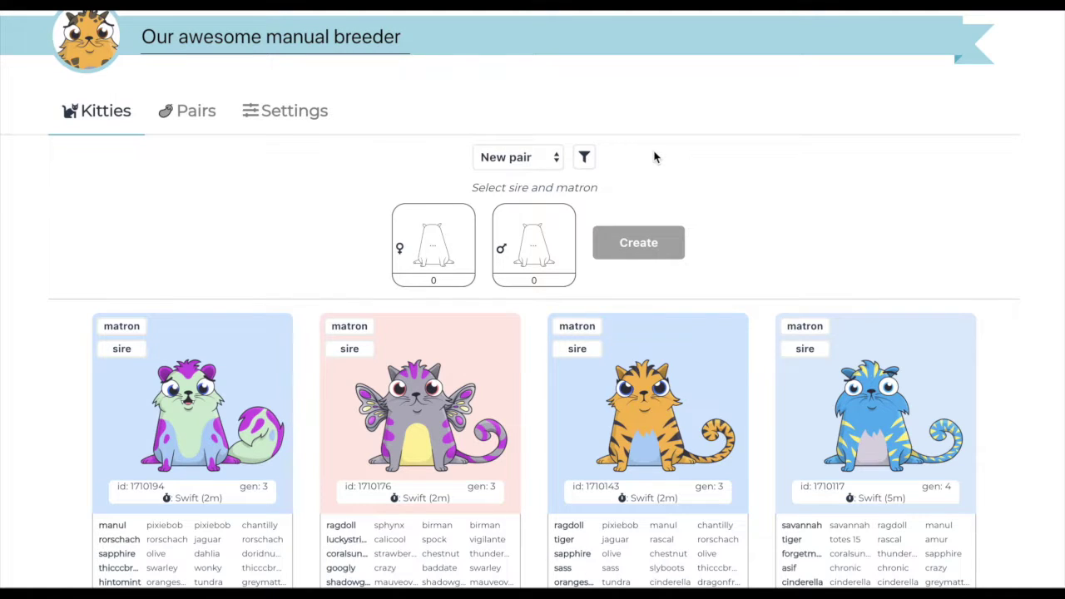
- Look through the kitty cards on the breeder page, examining their generations, cooldowns and listed genes
scroll(654, 157, "down", 4)
scroll(977, 246, "up", 2)
scroll(977, 246, "down", 1)
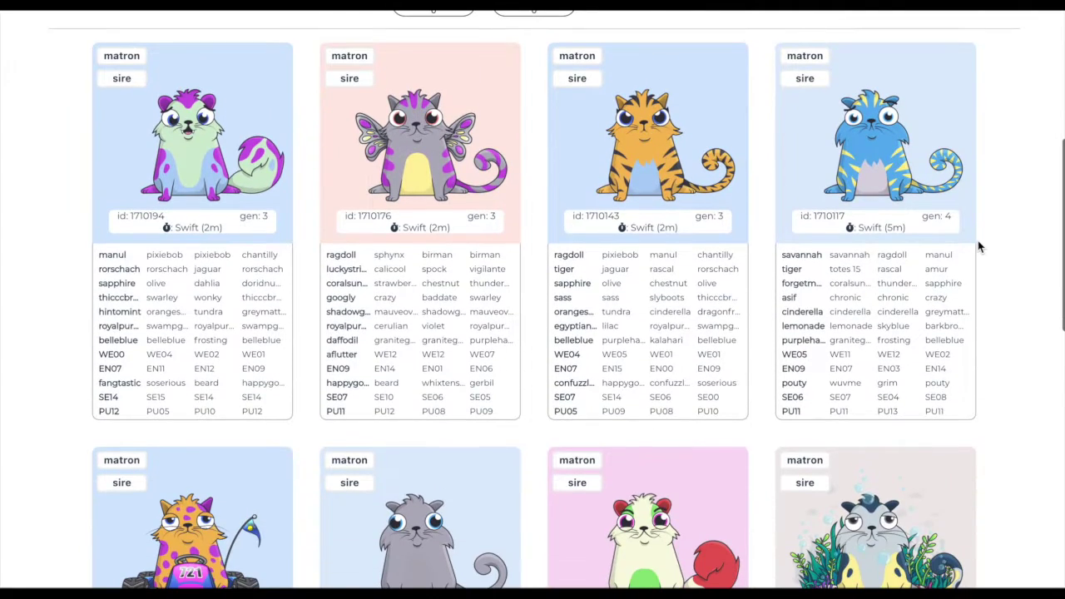
scroll(984, 316, "down", 2)
scroll(984, 316, "up", 7)
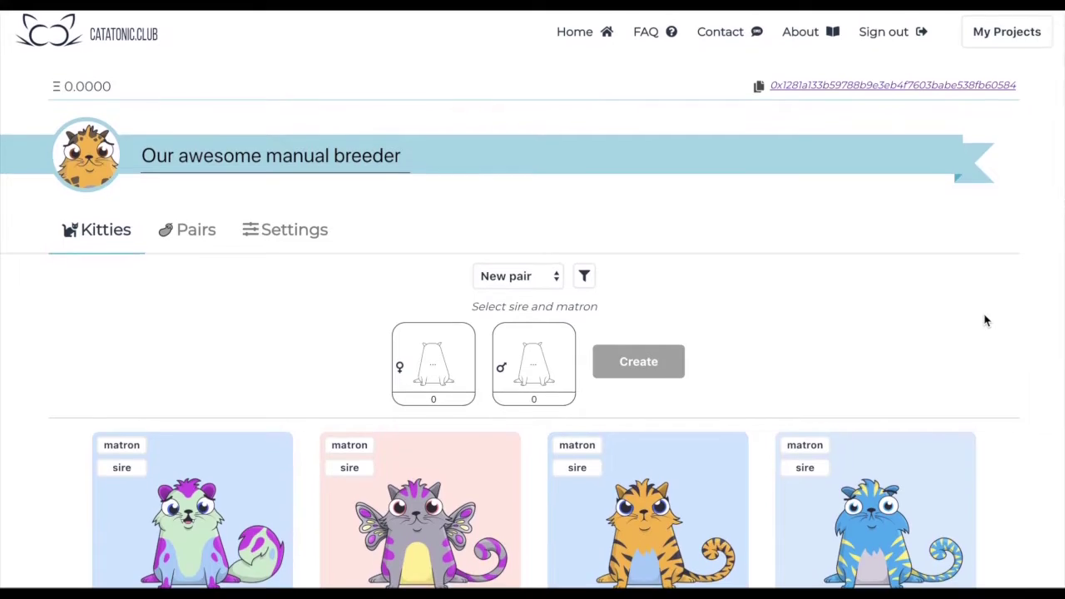
scroll(985, 321, "down", 3)
scroll(984, 320, "up", 1)
scroll(984, 320, "down", 1)
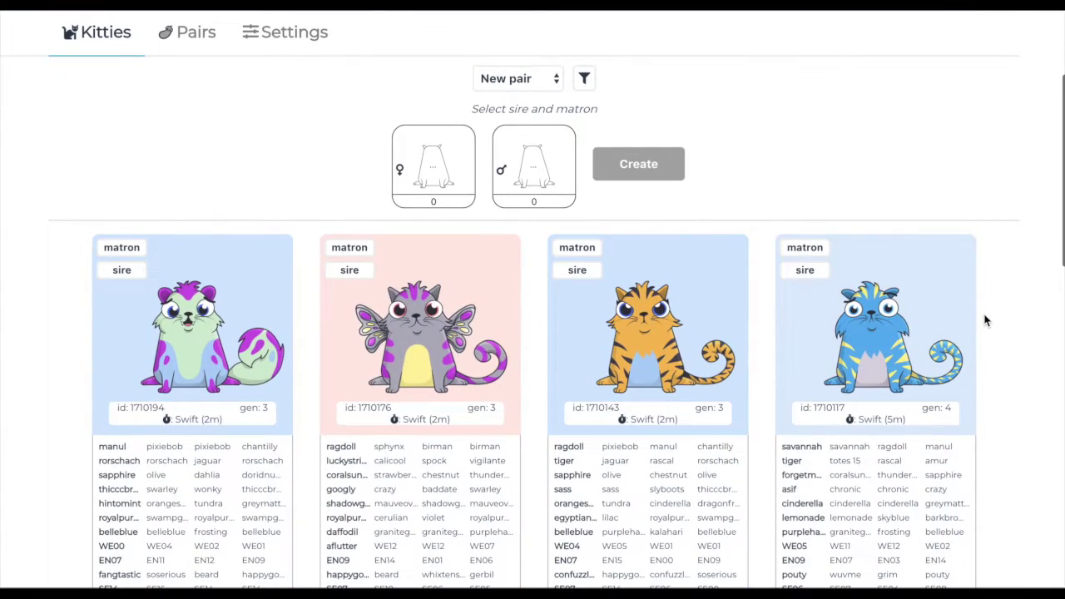
scroll(984, 321, "down", 9)
scroll(984, 320, "up", 12)
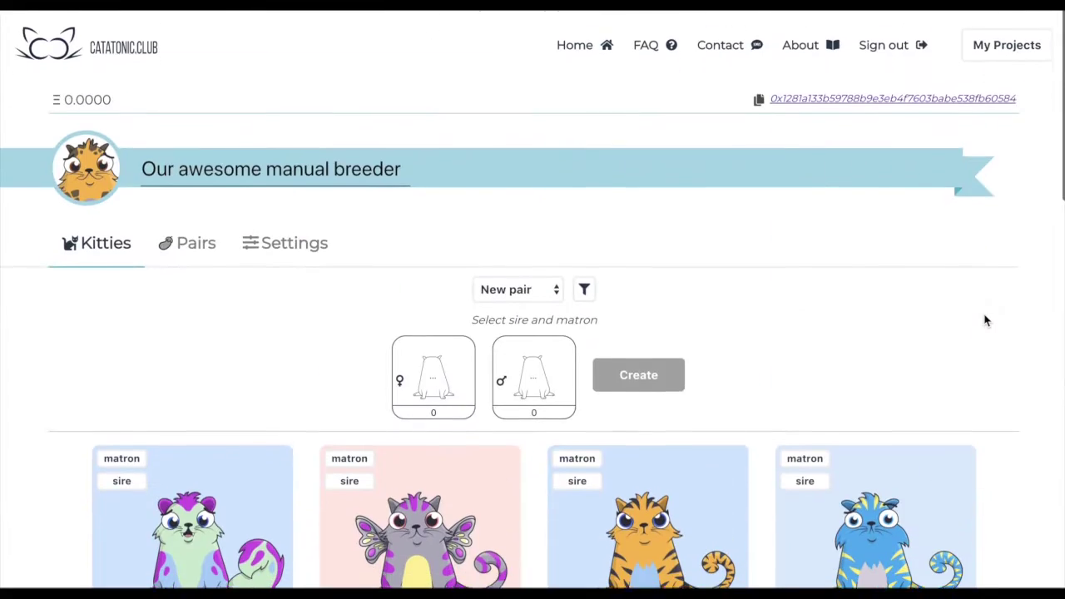
scroll(984, 320, "down", 1)
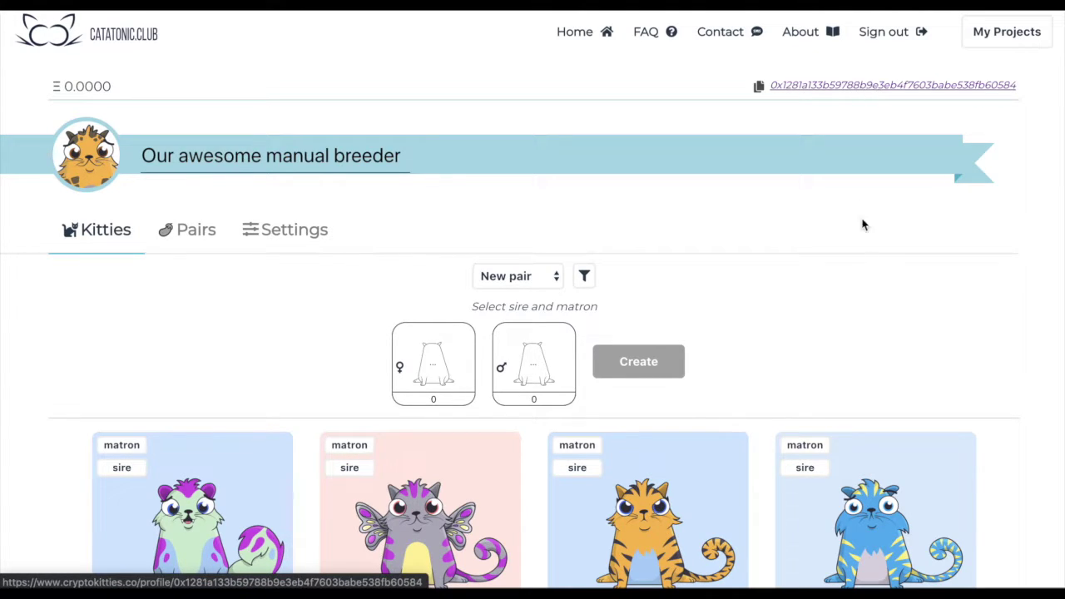
scroll(799, 261, "down", 4)
scroll(801, 169, "up", 3)
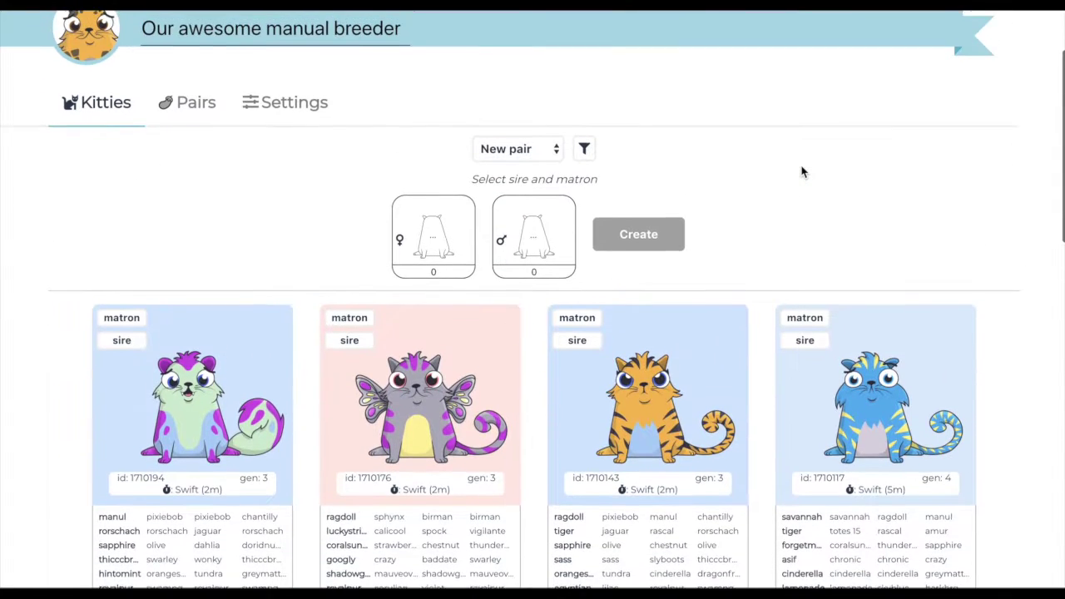
- Filter the kitties by the wingtips trait across D0, H1, H2 and H3
left_click(596, 169)
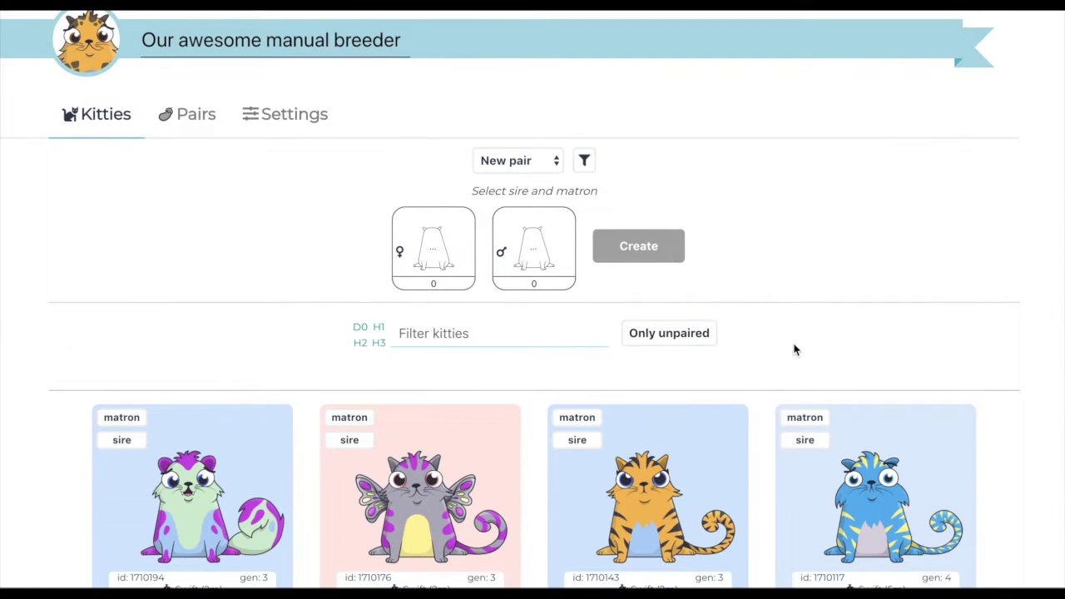
scroll(793, 349, "down", 1)
left_click(516, 239)
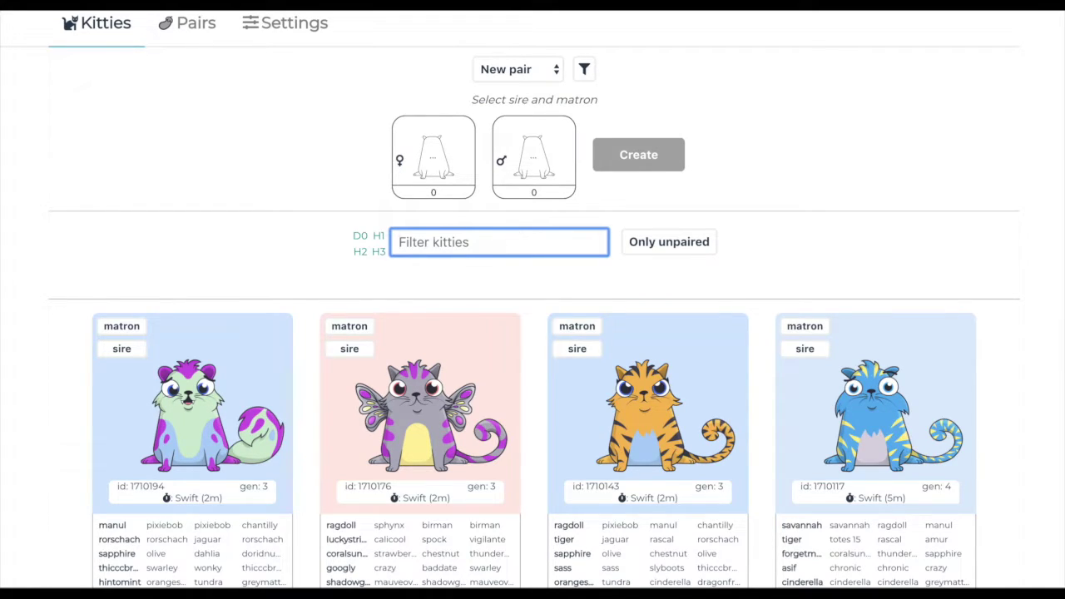
type("wingti")
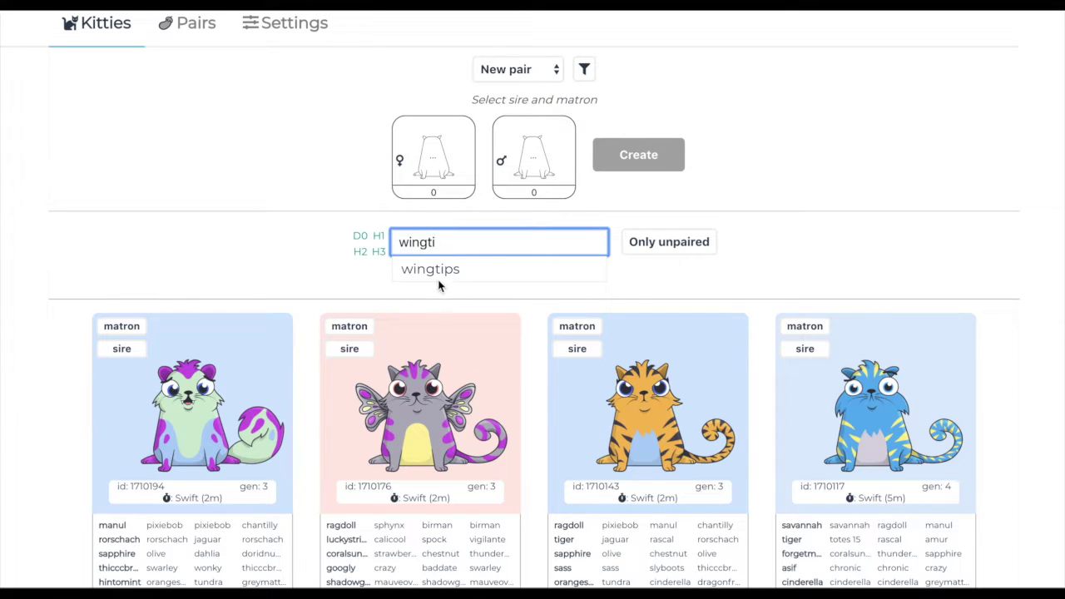
left_click(449, 271)
- Choose kitty 1575155 from the filtered kitties as the matron of the new pair
scroll(812, 304, "down", 1)
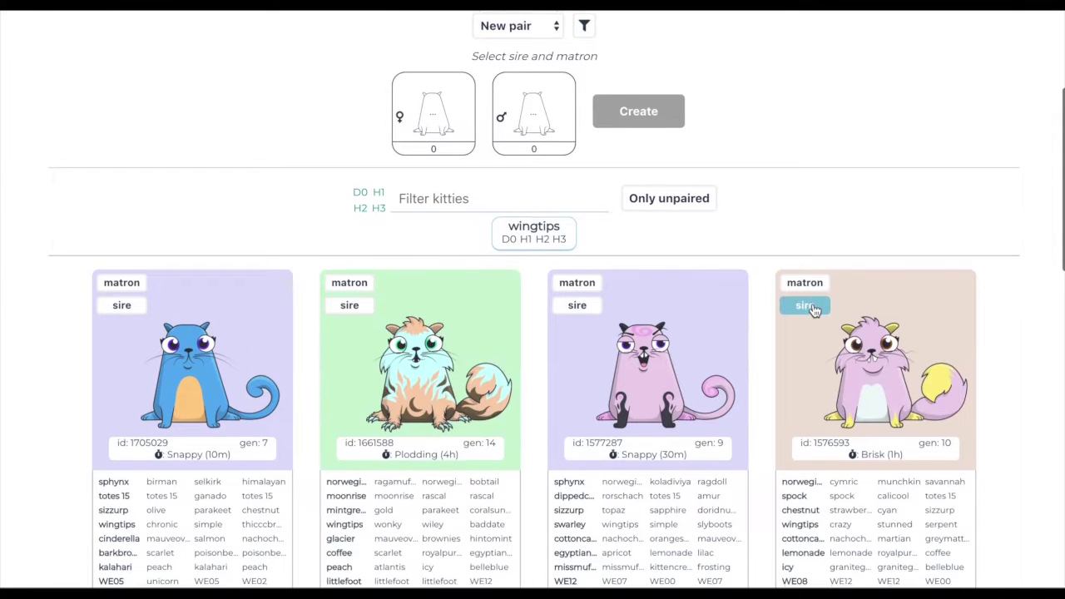
scroll(813, 310, "down", 2)
scroll(1032, 285, "down", 3)
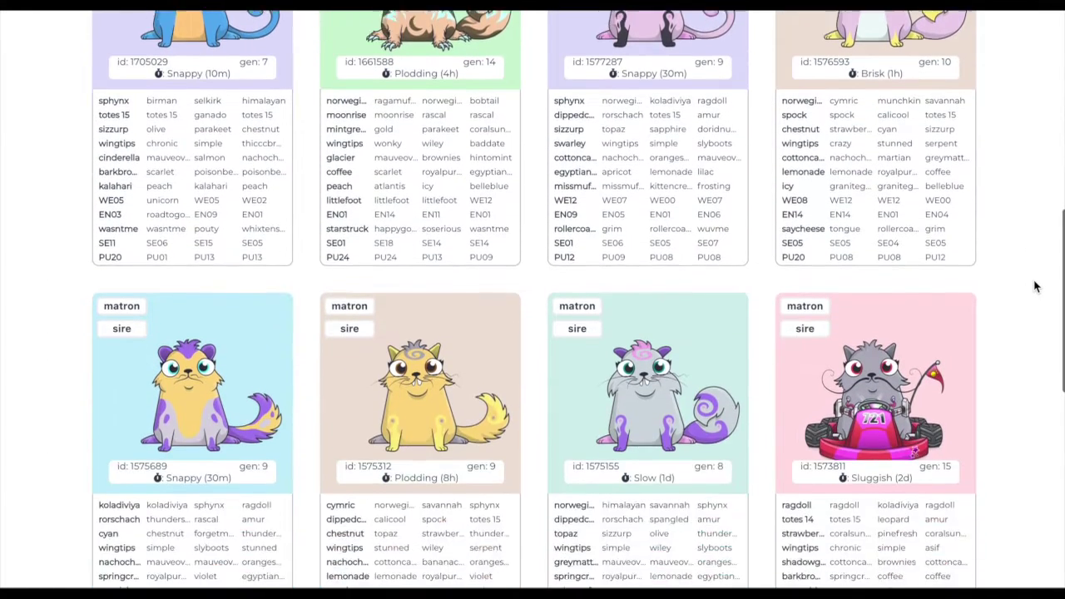
scroll(1035, 287, "down", 4)
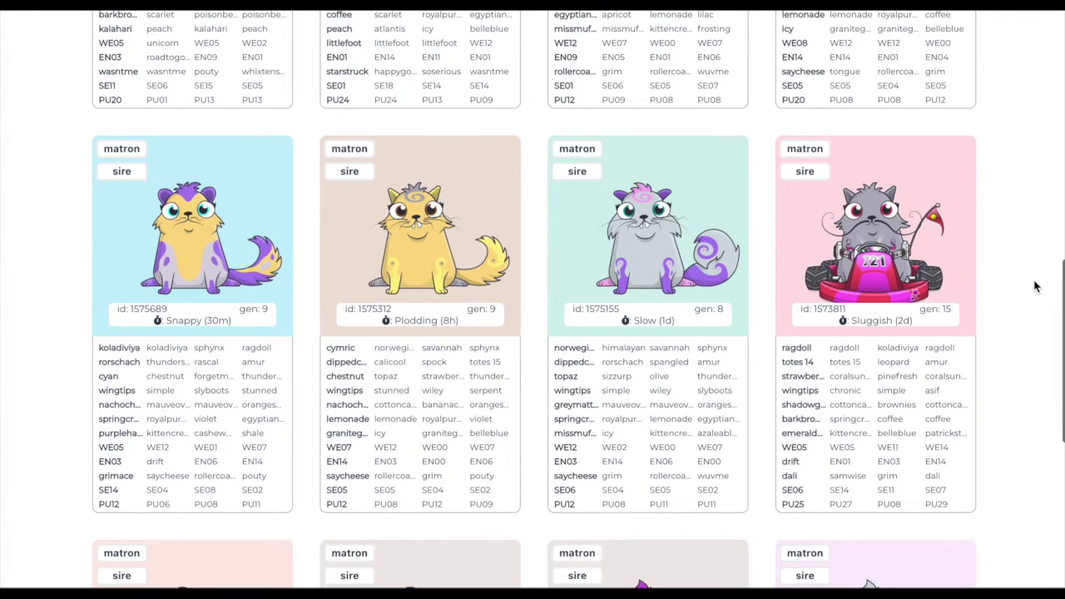
scroll(1035, 286, "down", 1)
scroll(1034, 275, "down", 1)
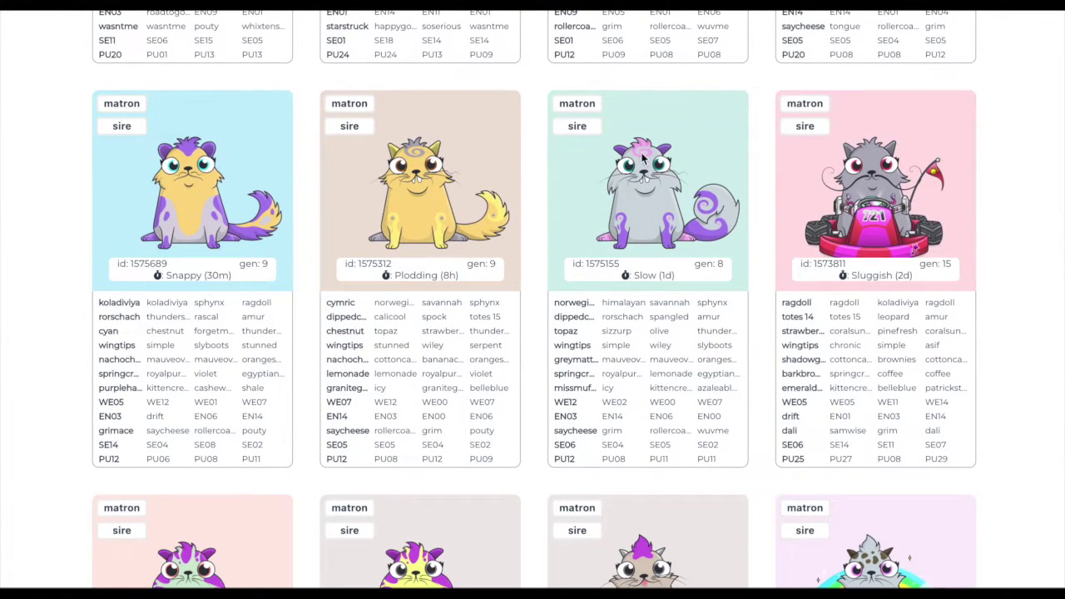
left_click(577, 103)
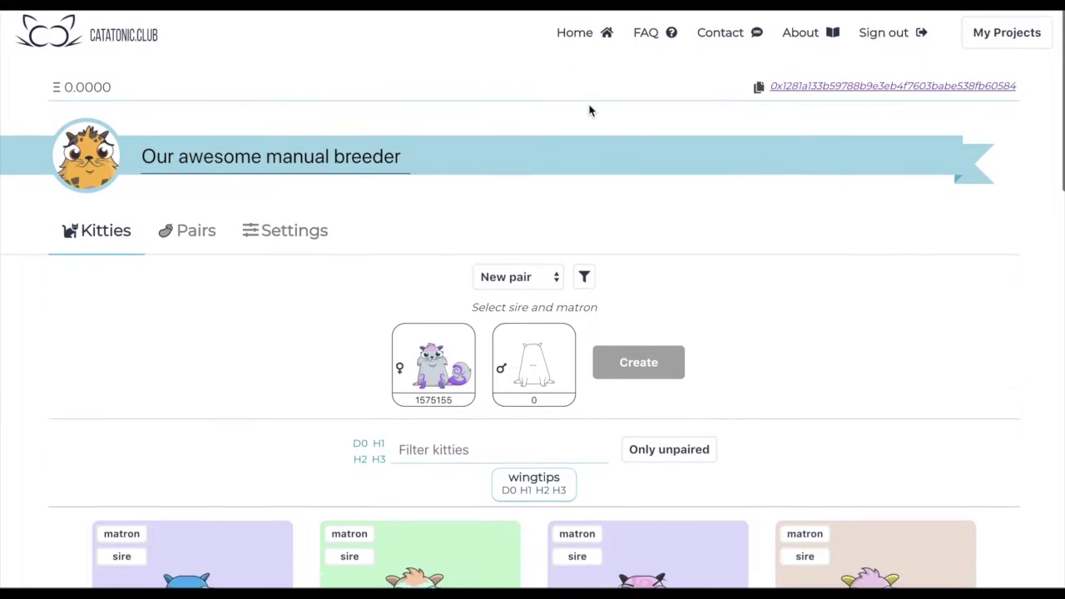
- Choose kitty 1509935 from the filtered kitties as the sire of the new pair
scroll(403, 389, "down", 5)
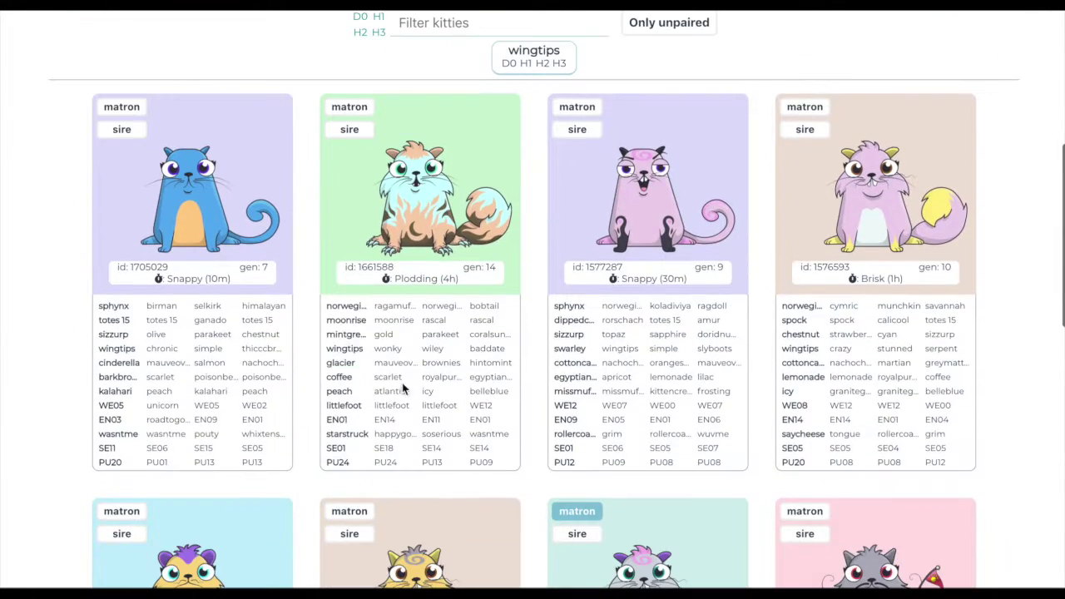
scroll(403, 389, "down", 9)
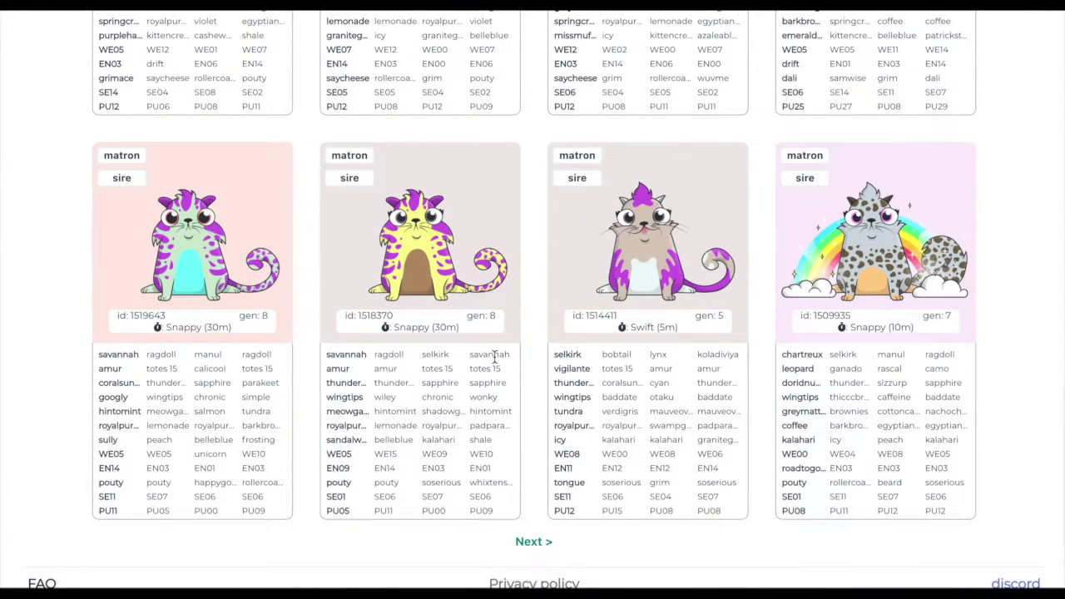
scroll(494, 356, "down", 1)
left_click(805, 158)
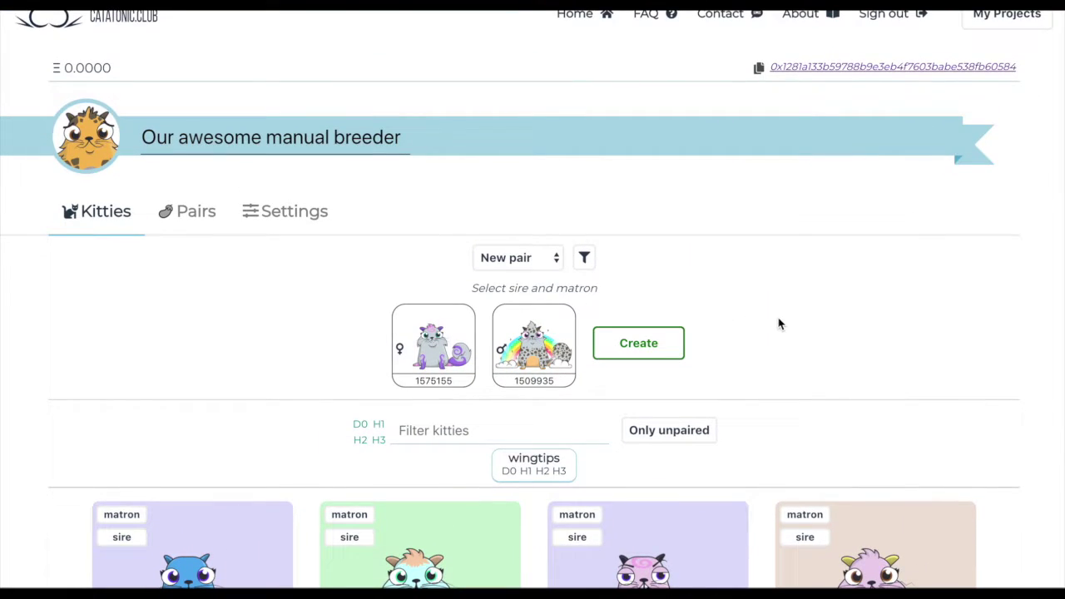
- Limit the kitty list to unpaired ones and create the pair from the chosen matron and sire
left_click(709, 431)
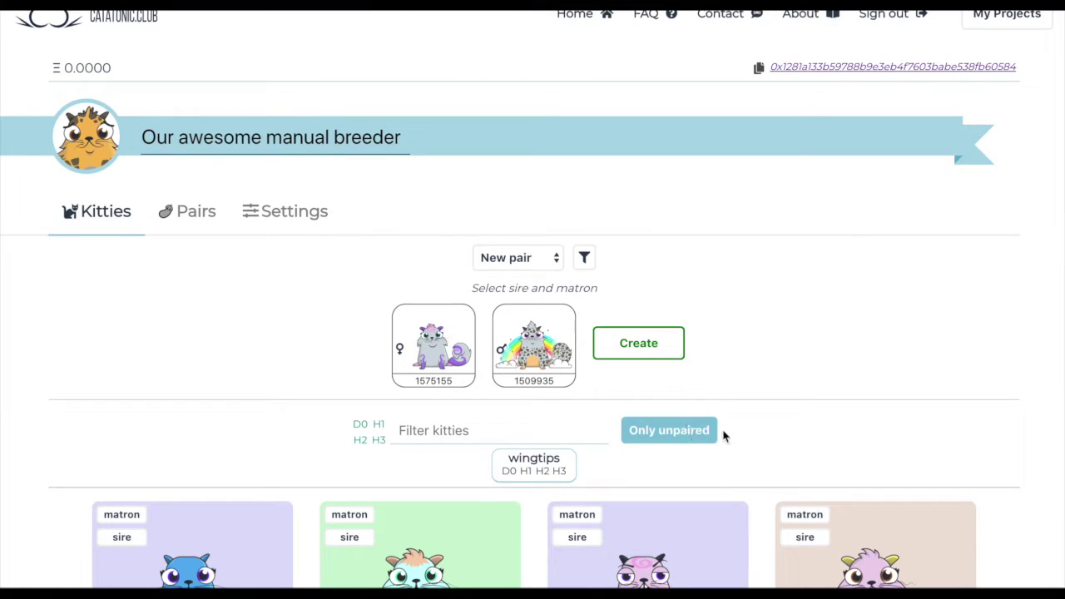
left_click(632, 356)
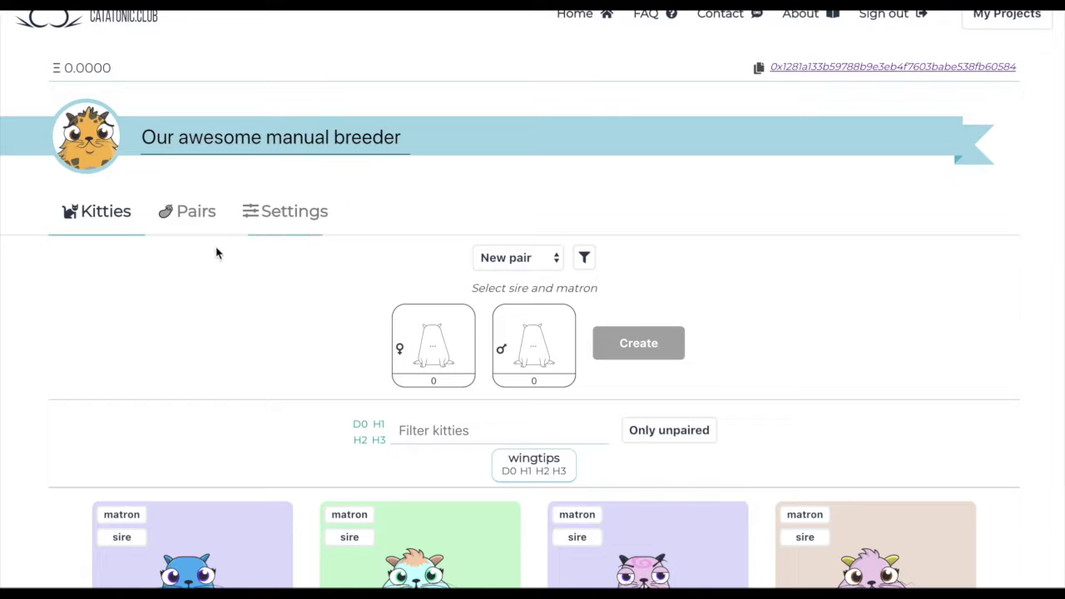
- Rename the new couple among the breeder's pairs to "Cute wingtippies" and save the name
left_click(197, 223)
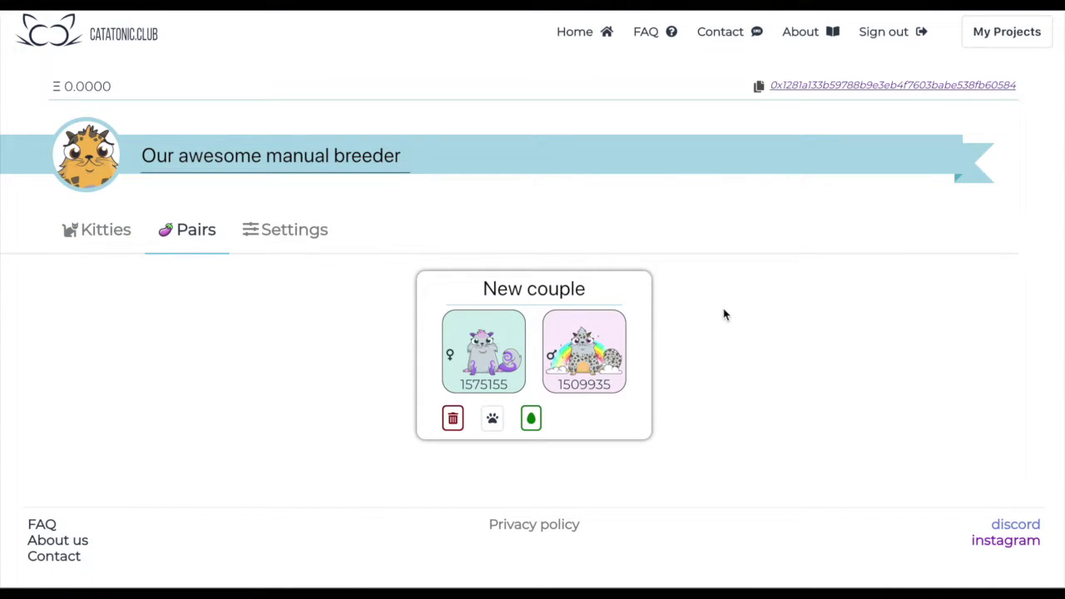
triple_click(597, 292)
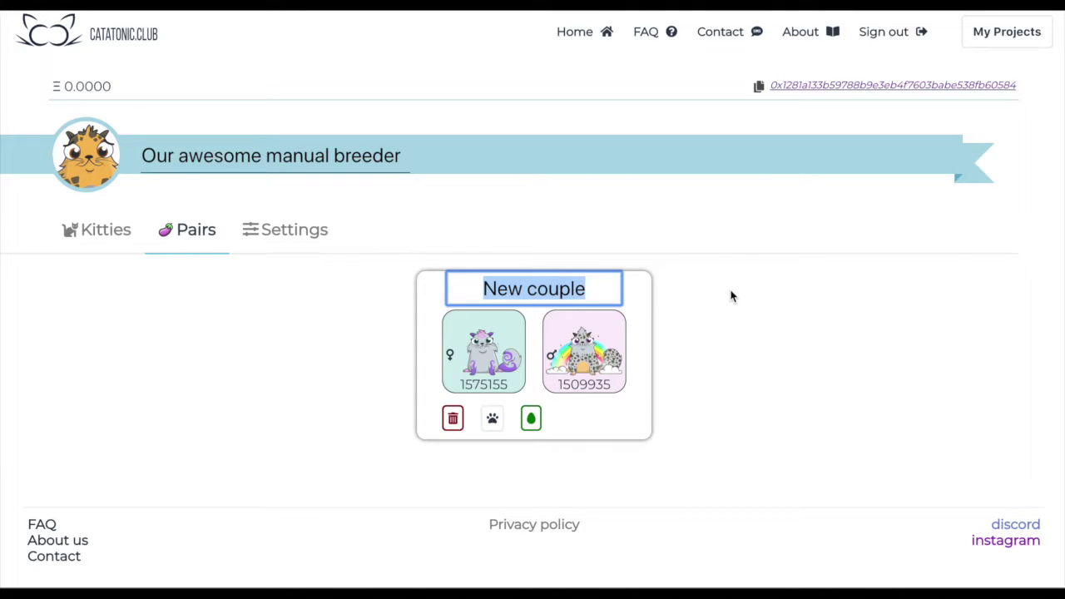
type("C")
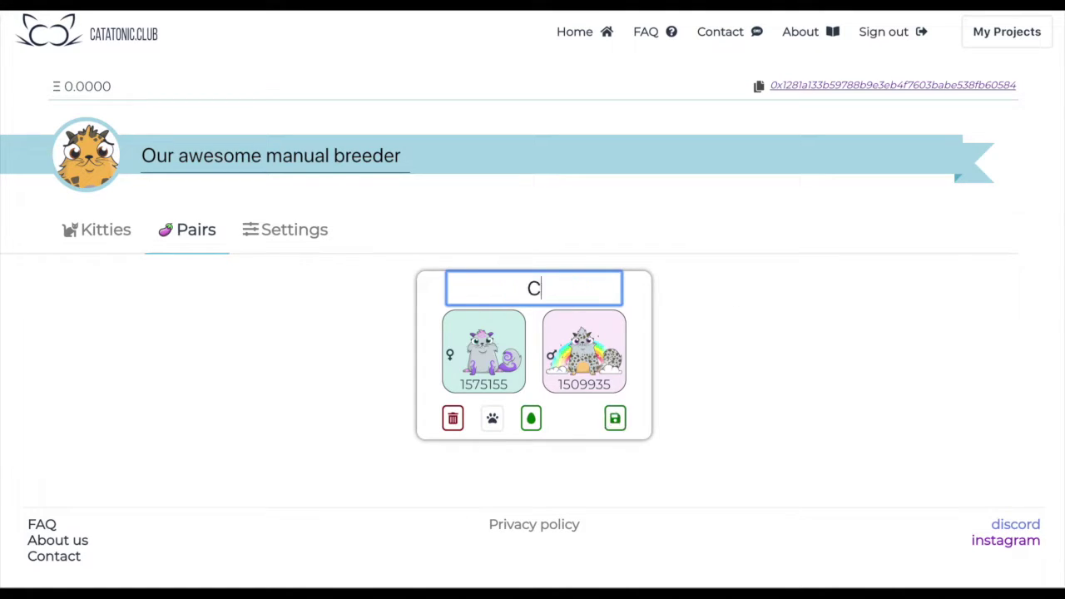
type("ute wingtippies")
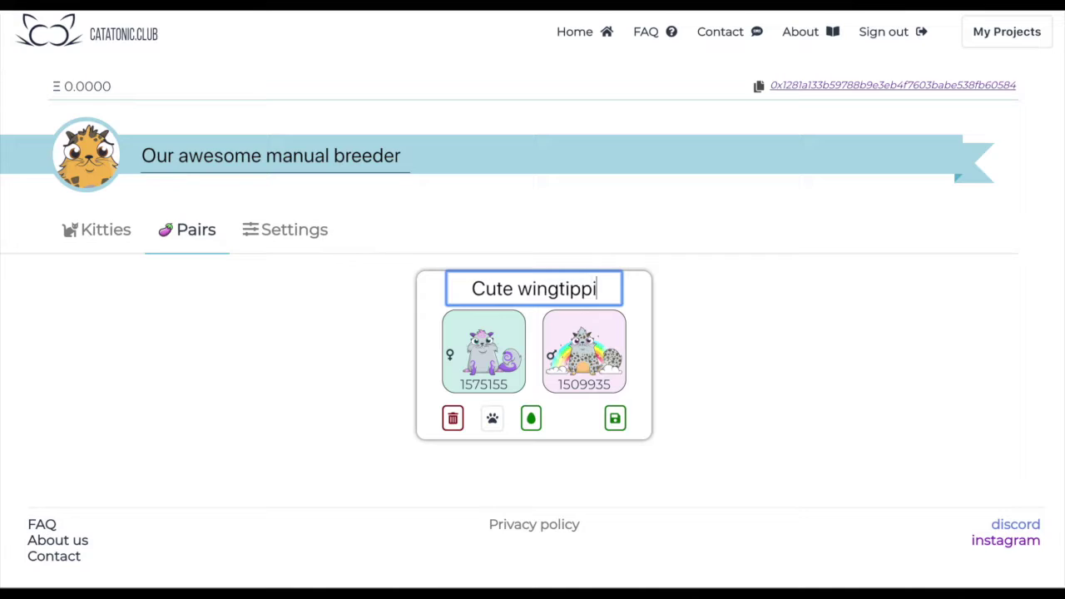
left_click(615, 418)
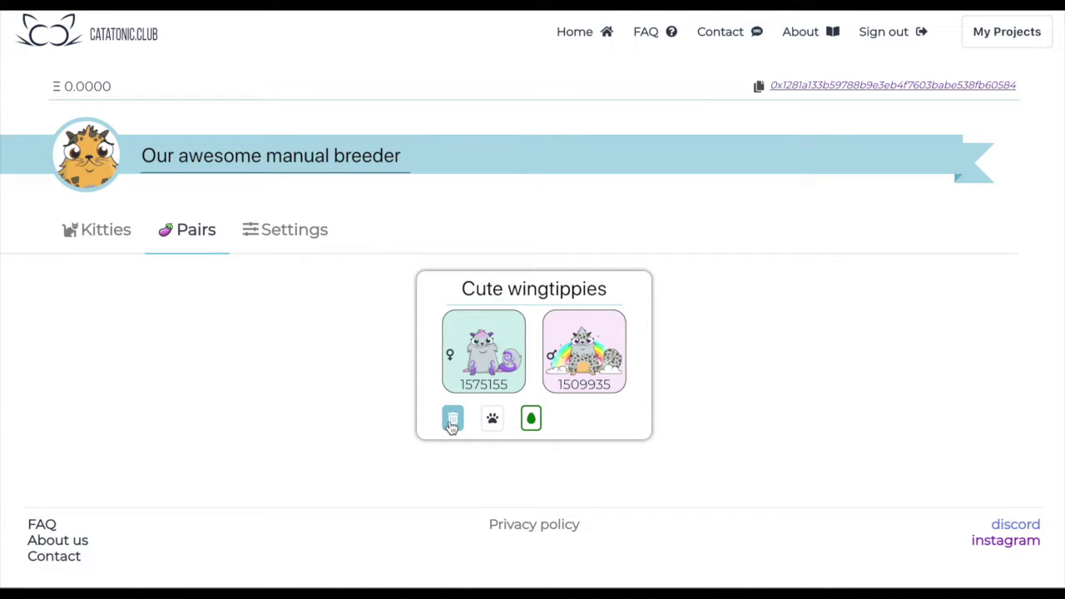
- Filter the project's kitties by wingtips and look through the results for those labelled with the pair name
double_click(262, 330)
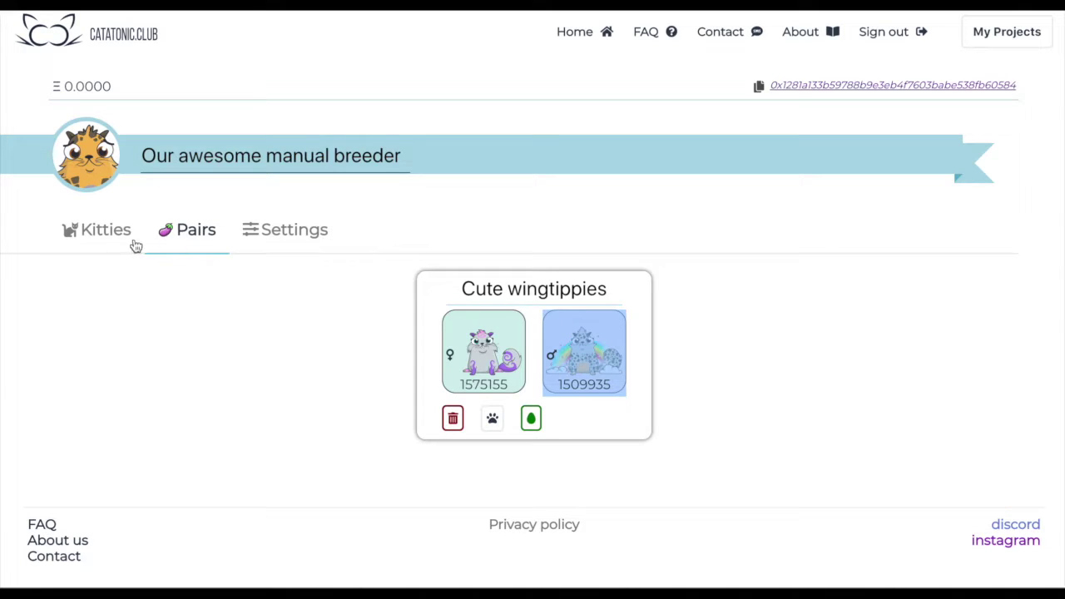
left_click(93, 244)
left_click(588, 281)
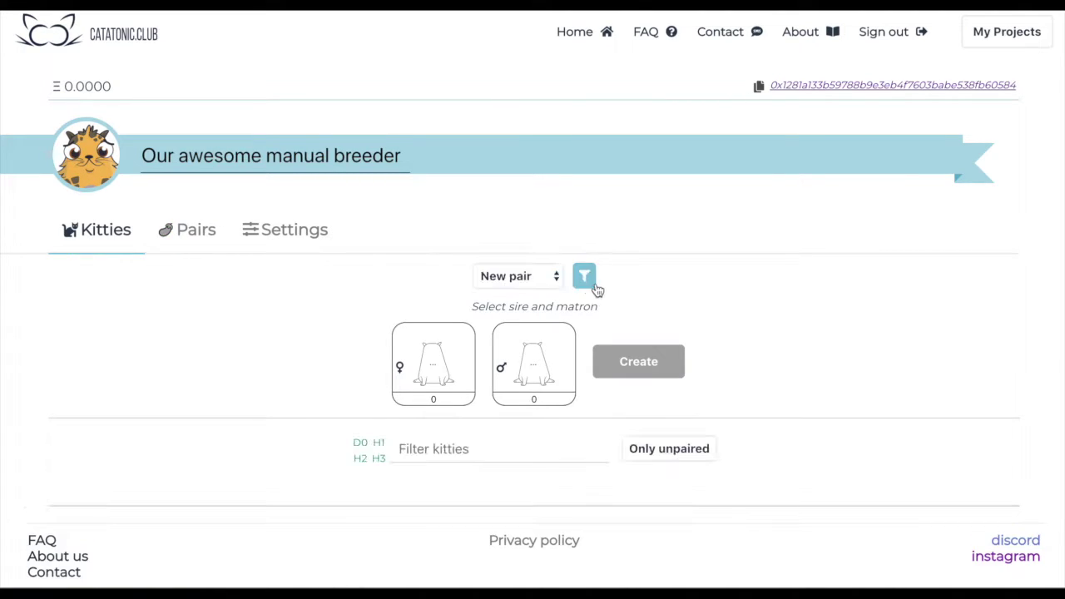
left_click(512, 440)
type("wing")
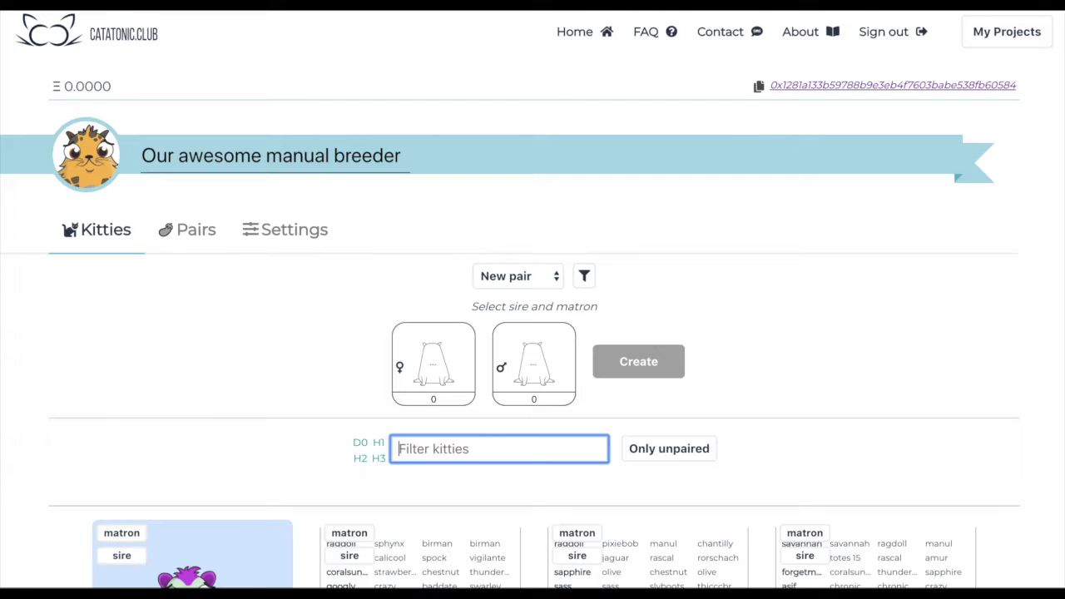
type("t")
key("Return")
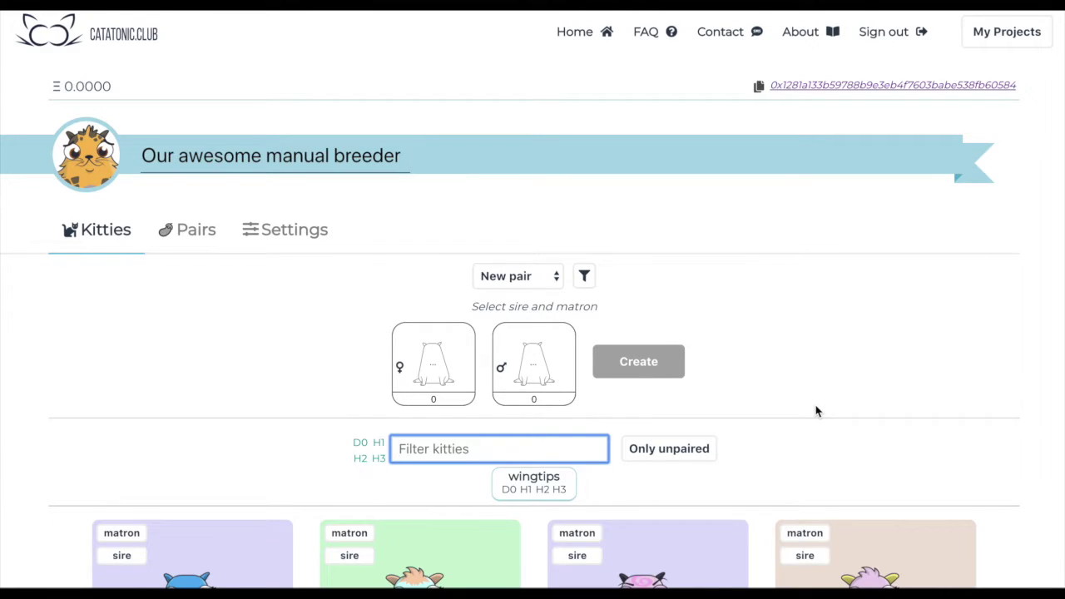
scroll(815, 411, "down", 6)
scroll(815, 411, "down", 4)
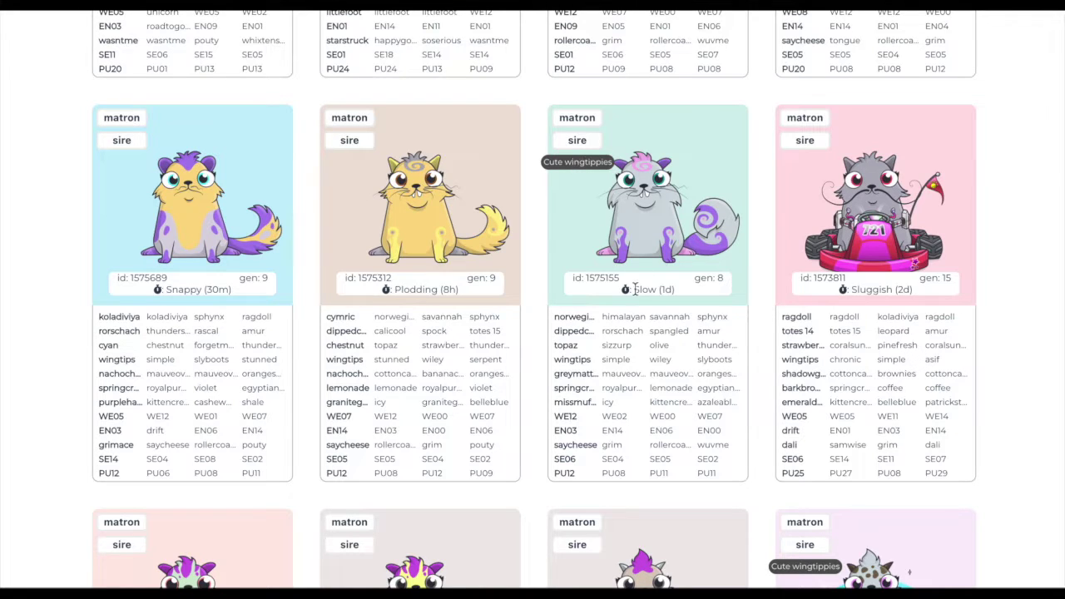
scroll(635, 289, "down", 3)
scroll(635, 290, "up", 12)
scroll(636, 295, "down", 1)
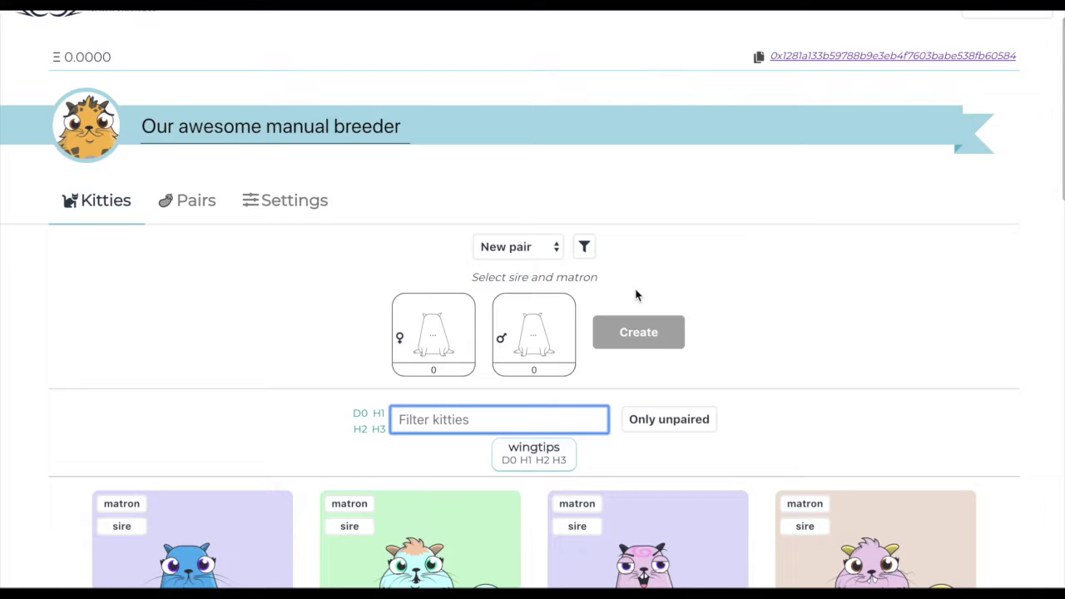
- Remove the wingtips filter and look over the full kitty list
left_click(552, 451)
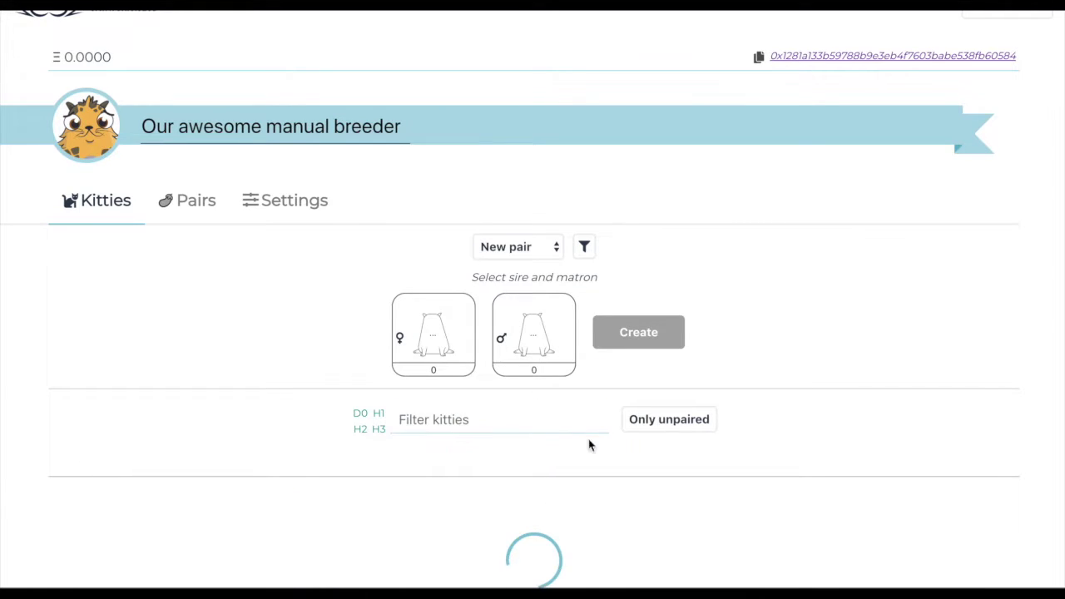
scroll(788, 403, "down", 5)
scroll(790, 398, "up", 5)
scroll(790, 399, "down", 4)
scroll(791, 403, "up", 3)
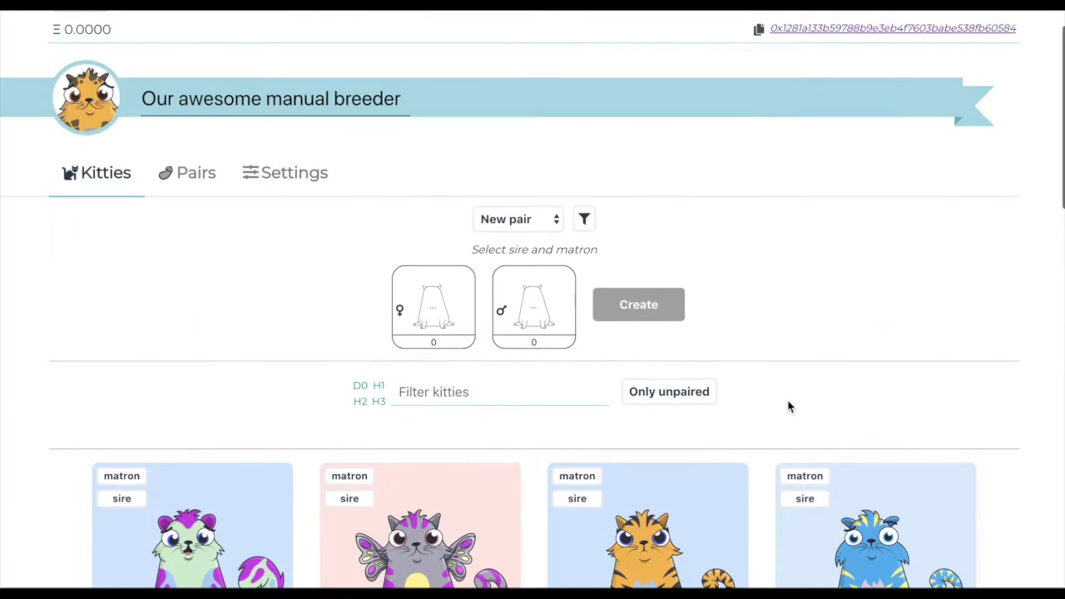
left_click(584, 219)
- Open the project's settings at the image options
left_click(300, 185)
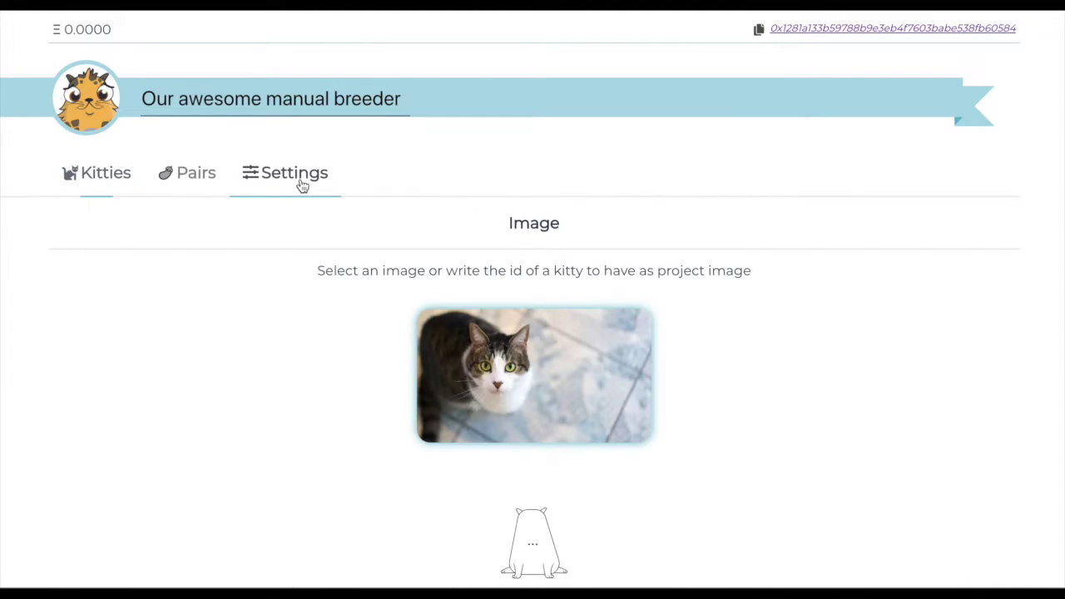
scroll(871, 305, "down", 1)
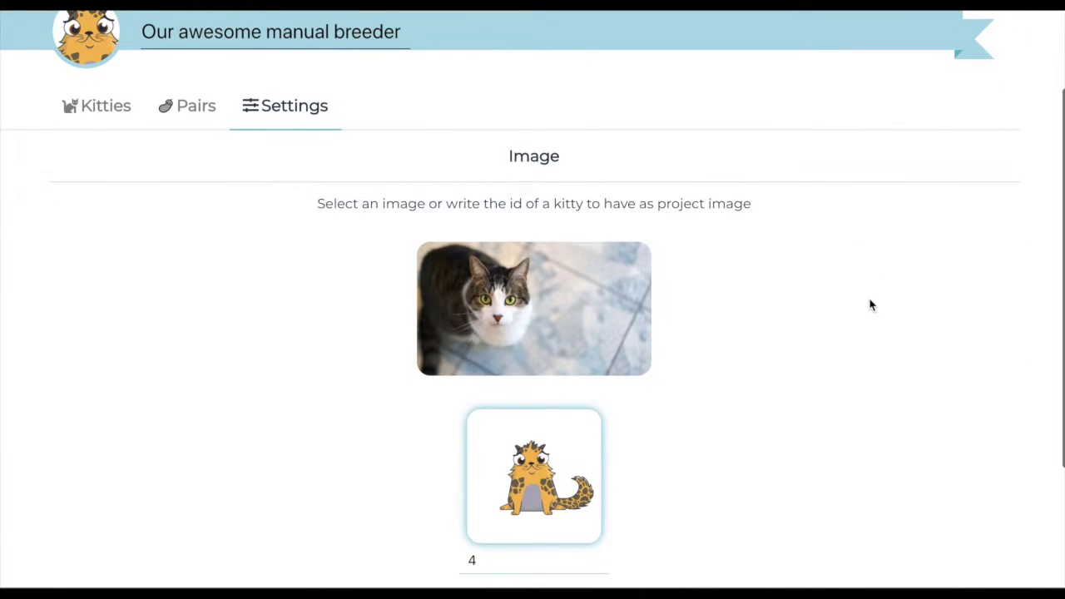
scroll(871, 305, "down", 2)
scroll(871, 305, "up", 1)
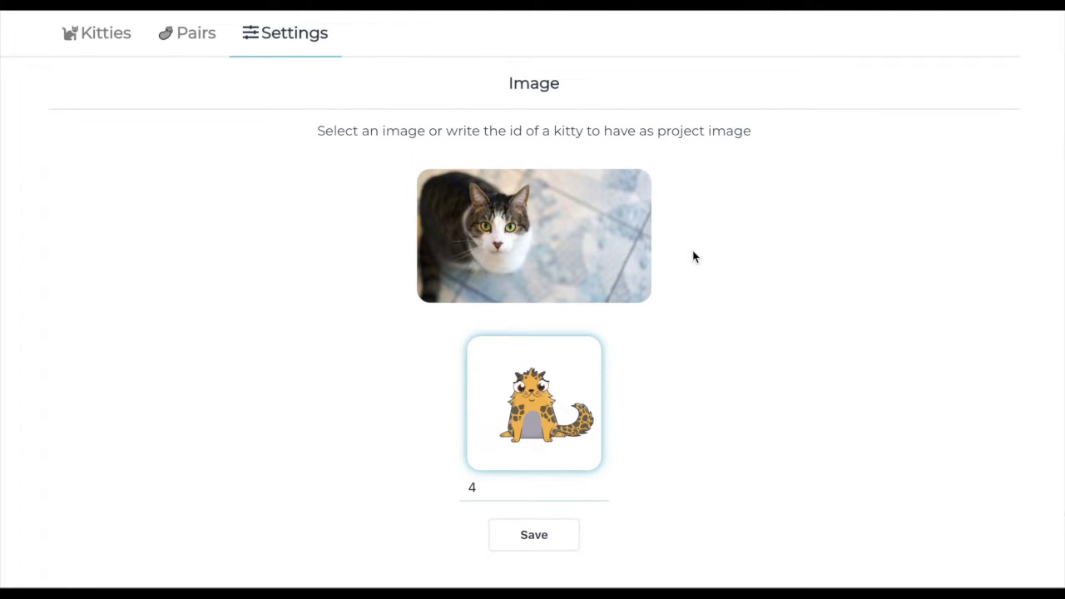
- Select the photo of the tabby and white cat as the project image
left_click(563, 260)
scroll(762, 291, "down", 1)
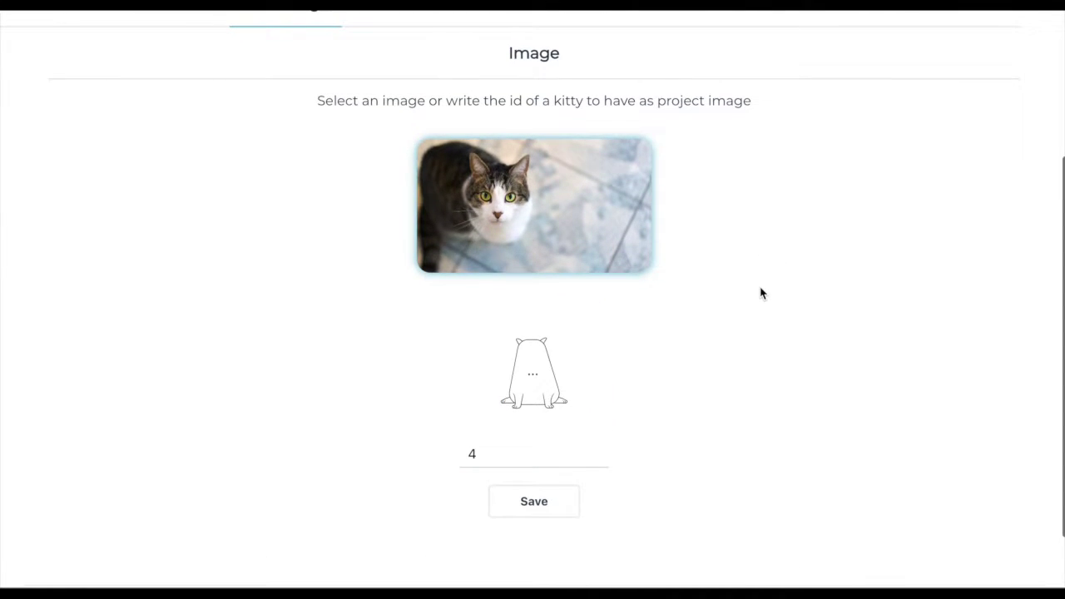
scroll(763, 291, "up", 3)
scroll(760, 293, "down", 2)
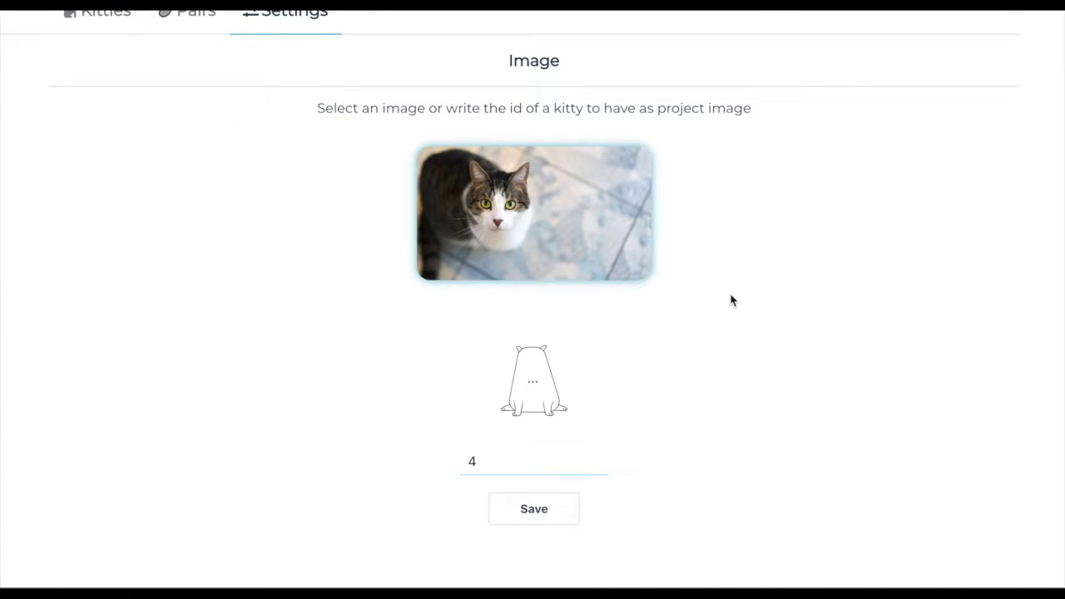
scroll(731, 301, "down", 1)
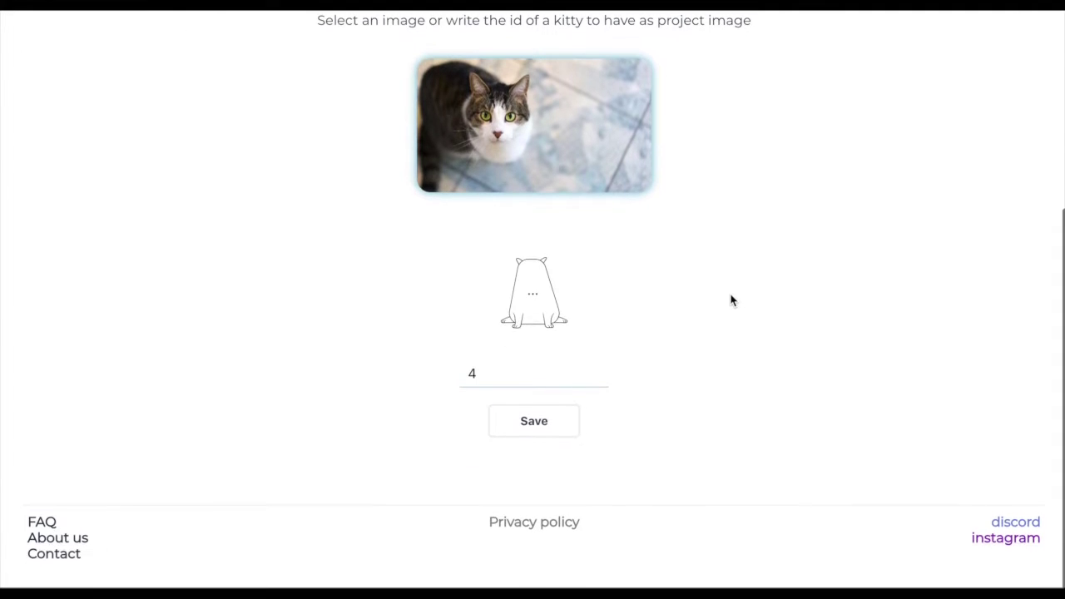
- Set the project image to the kitty with ID 1 and save it
left_click(500, 380)
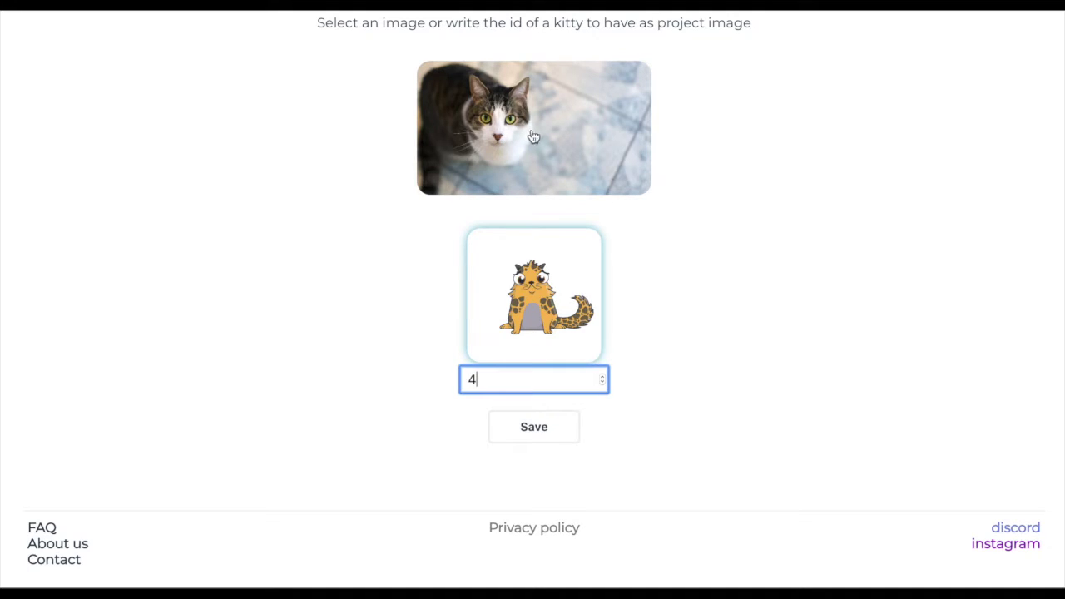
key("BackSpace")
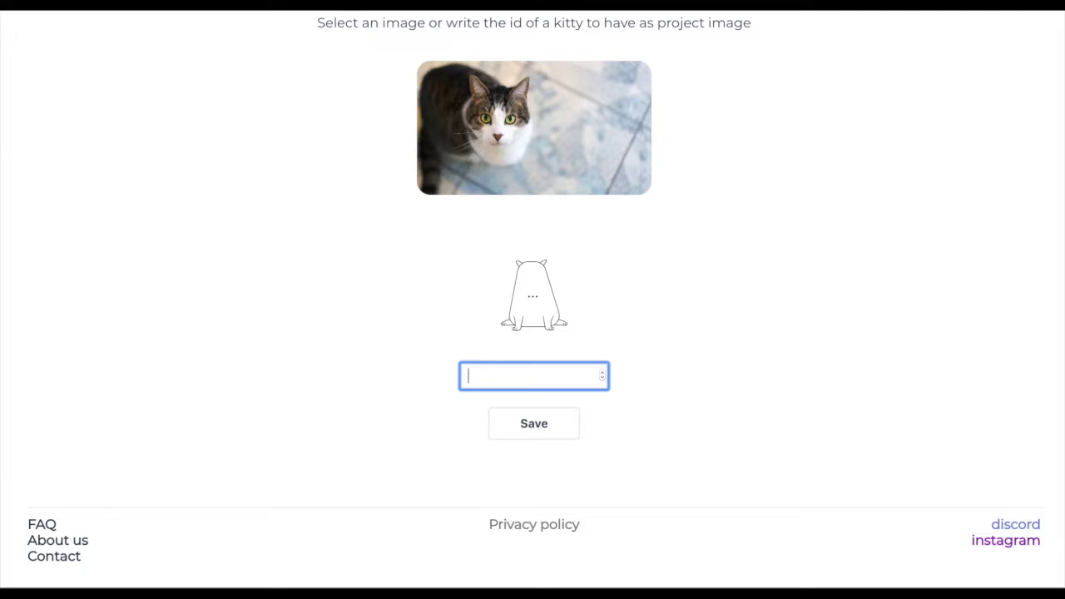
type("1")
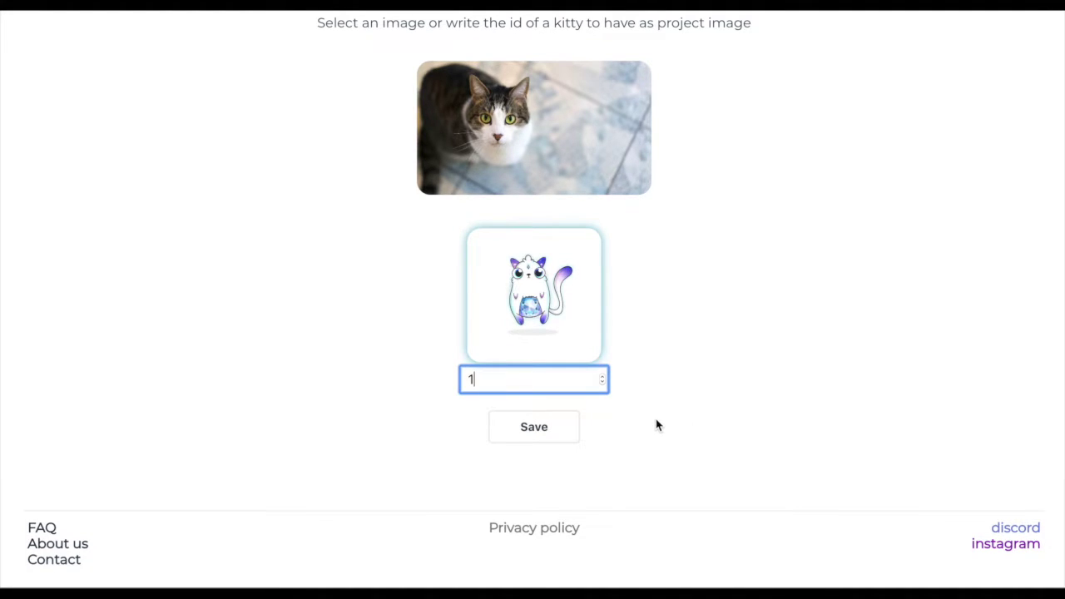
left_click(542, 438)
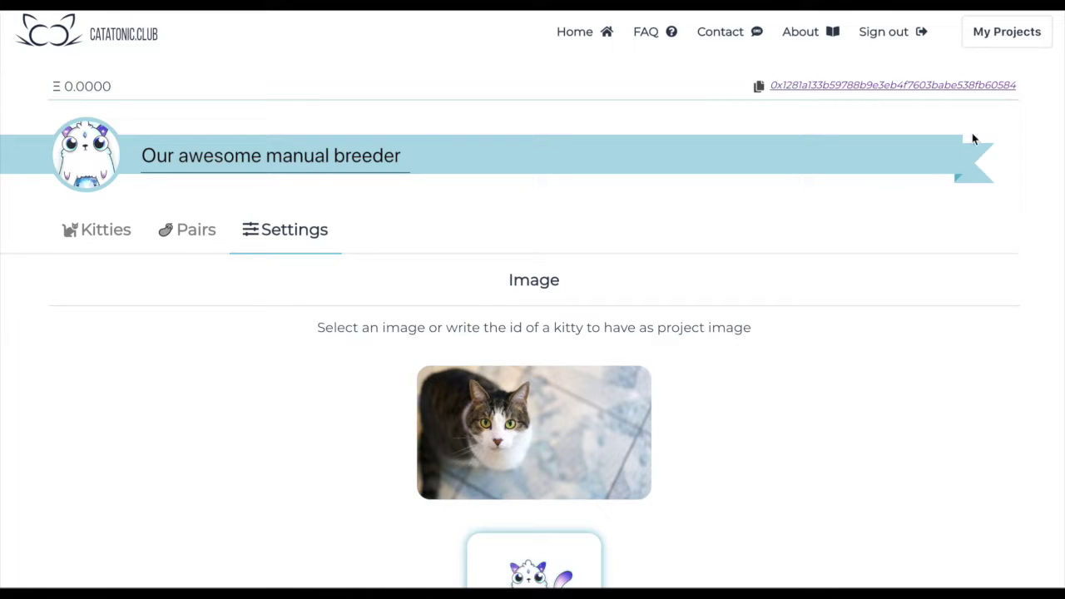
- Go back to the project overview and start a new breeder, keeping the automated type
left_click(1006, 47)
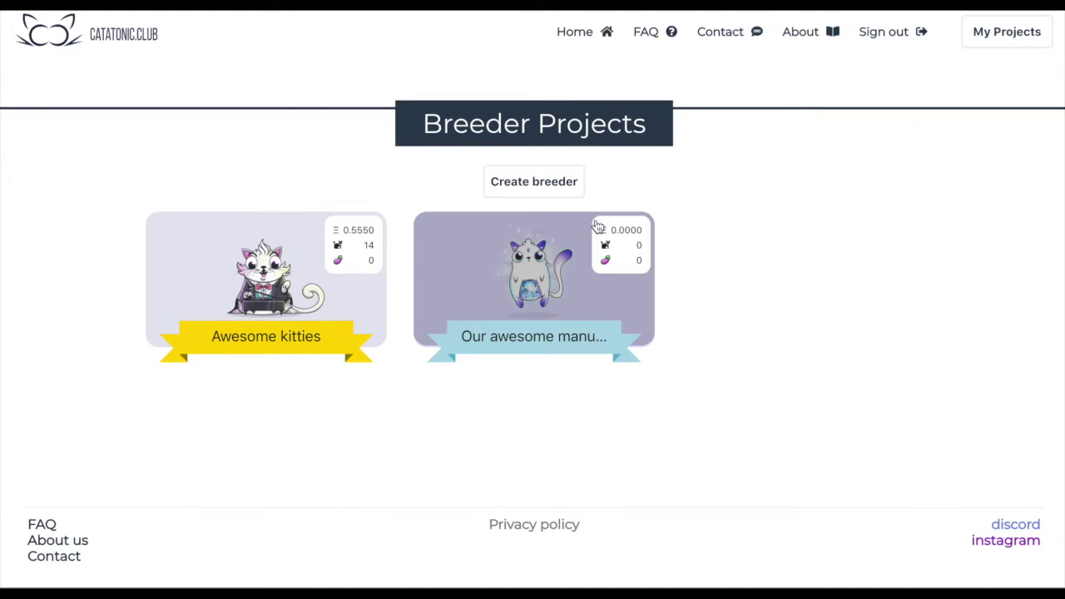
left_click(549, 193)
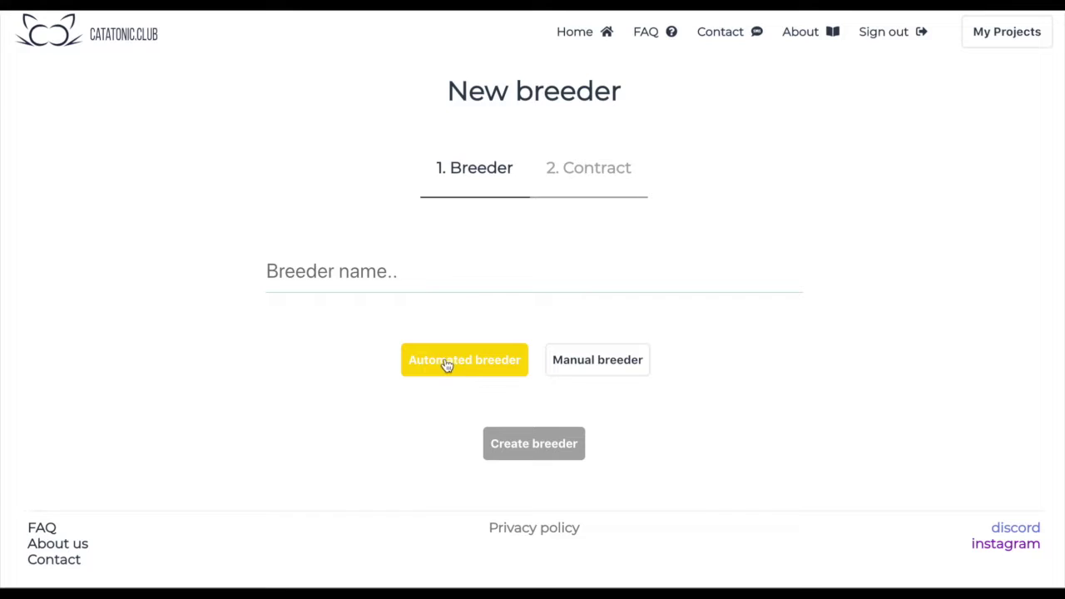
left_click(725, 285)
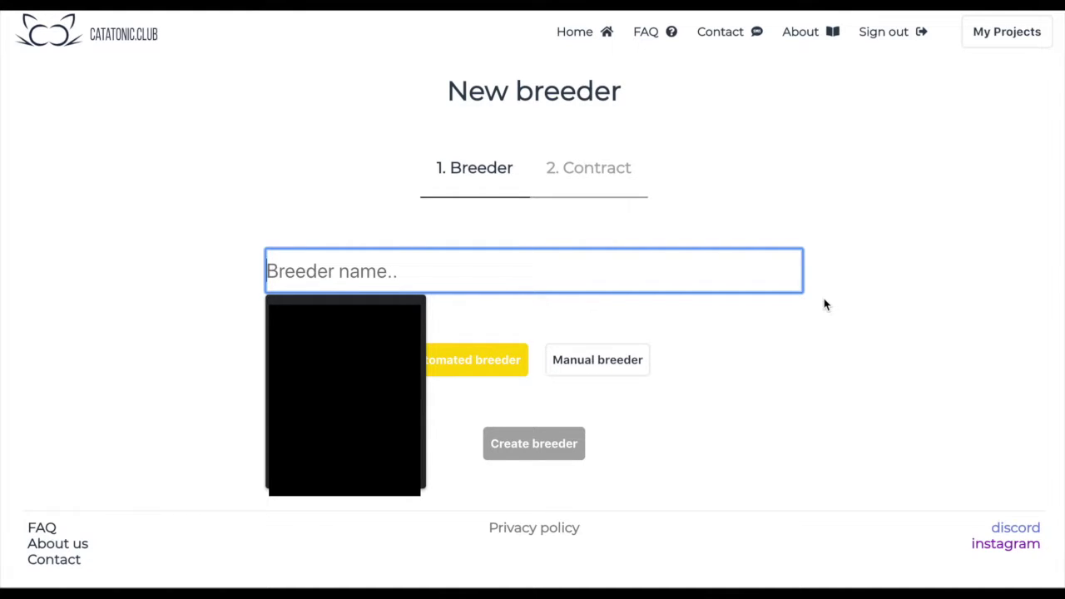
type("Our firs")
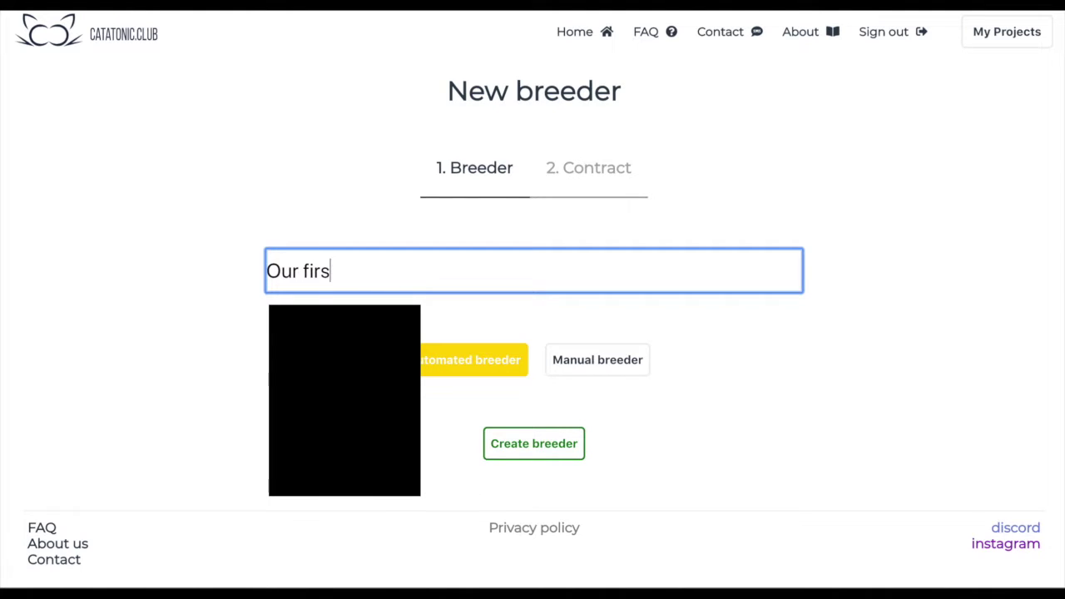
key("ctrl+a")
key("BackSpace")
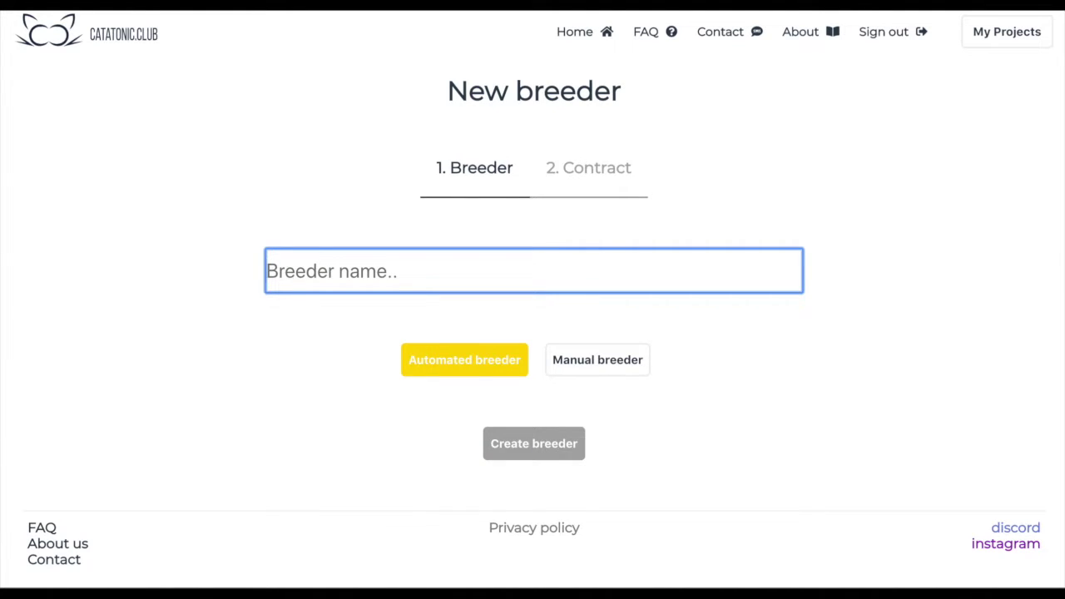
type("Fancy")
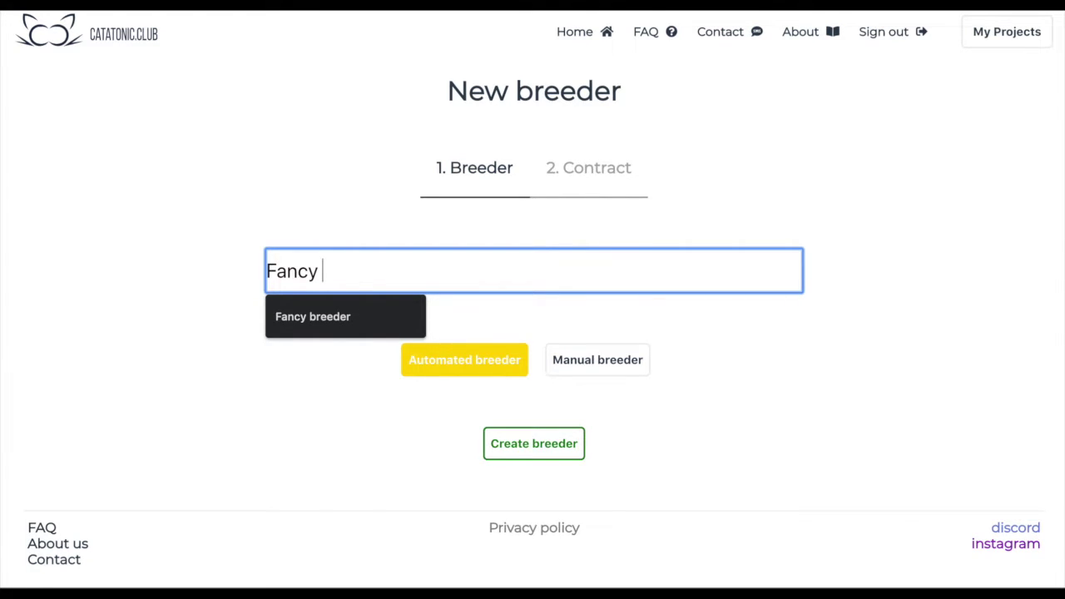
key("ctrl+a")
- Name the automated breeder "The best fancy hunting breeder ever" and create it
type("The")
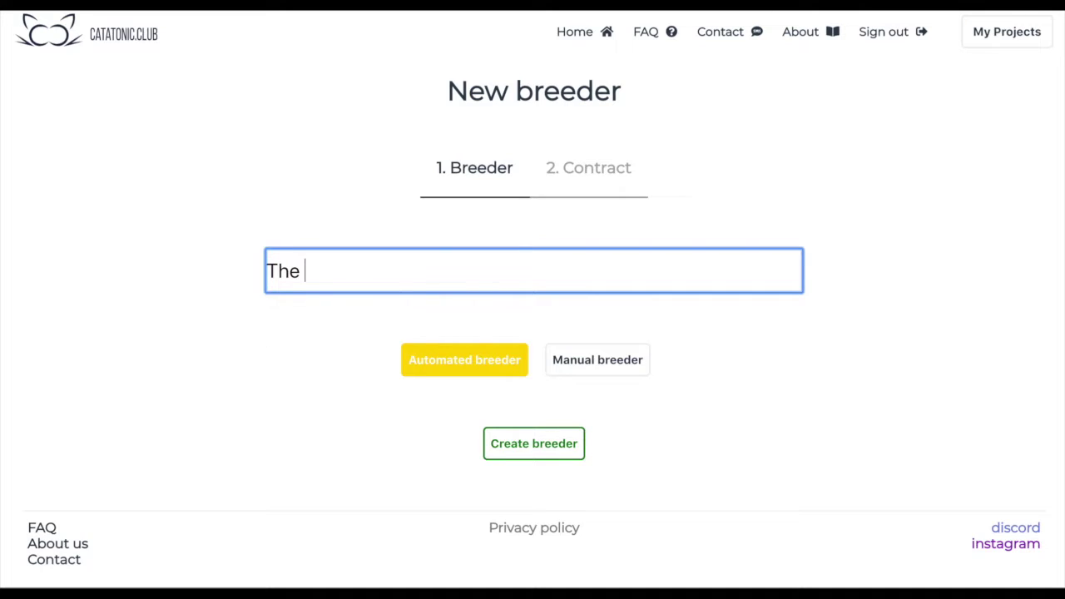
type(" best fancy hunting breee")
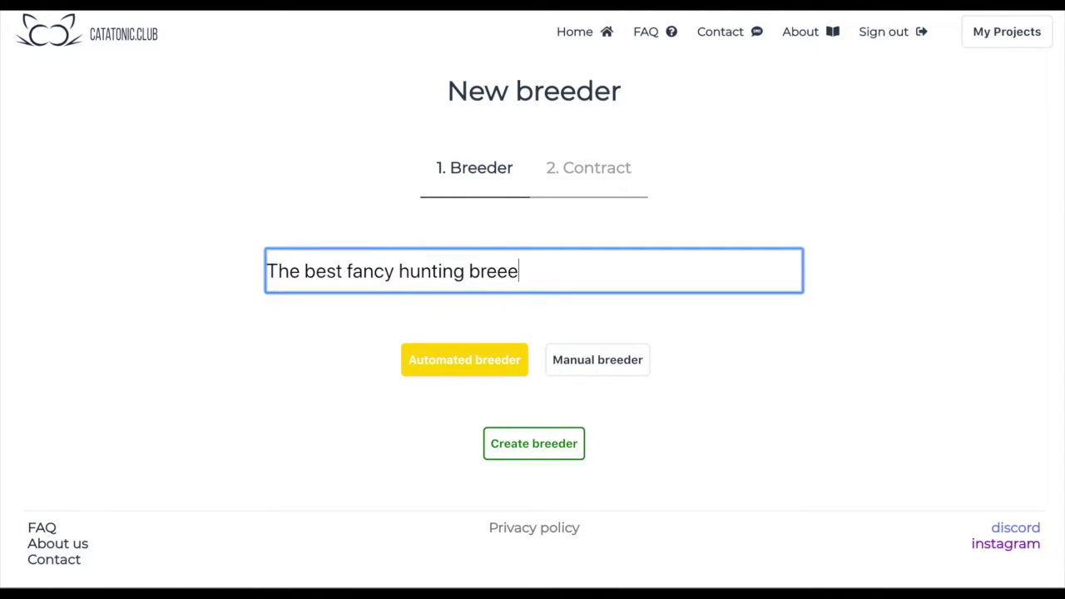
key("BackSpace")
type("der ever")
left_click(571, 437)
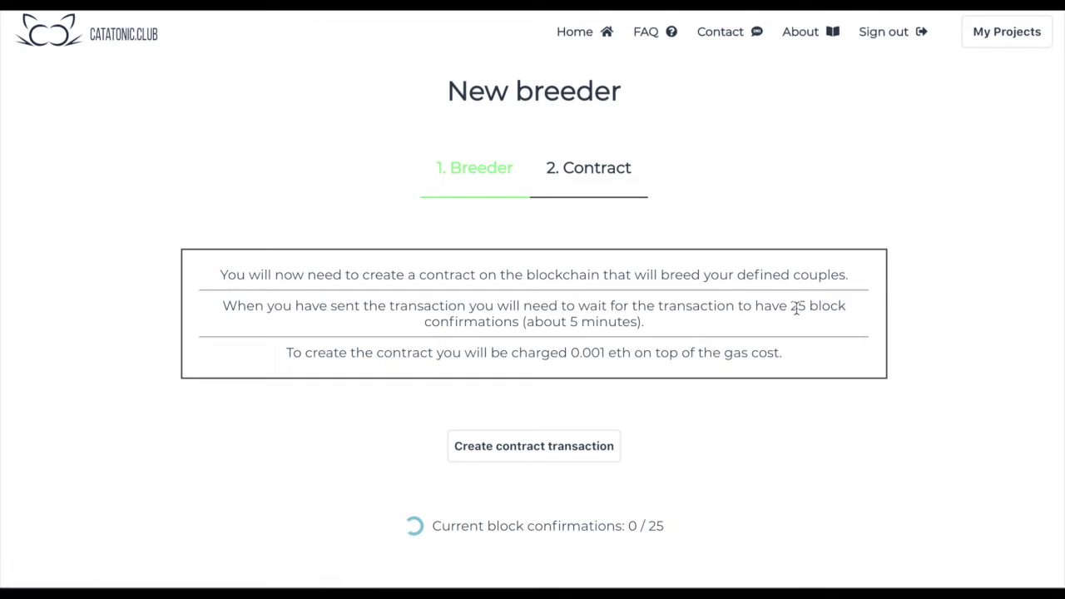
- Review the Breeder and Contract stages of the new breeder setup
scroll(796, 307, "down", 1)
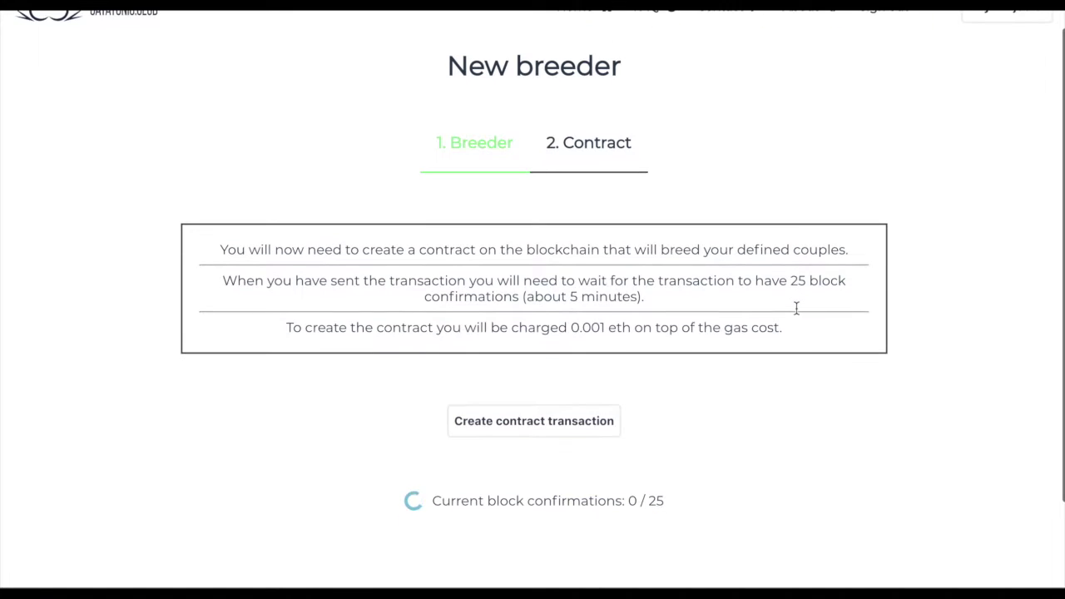
double_click(456, 144)
left_click(511, 143)
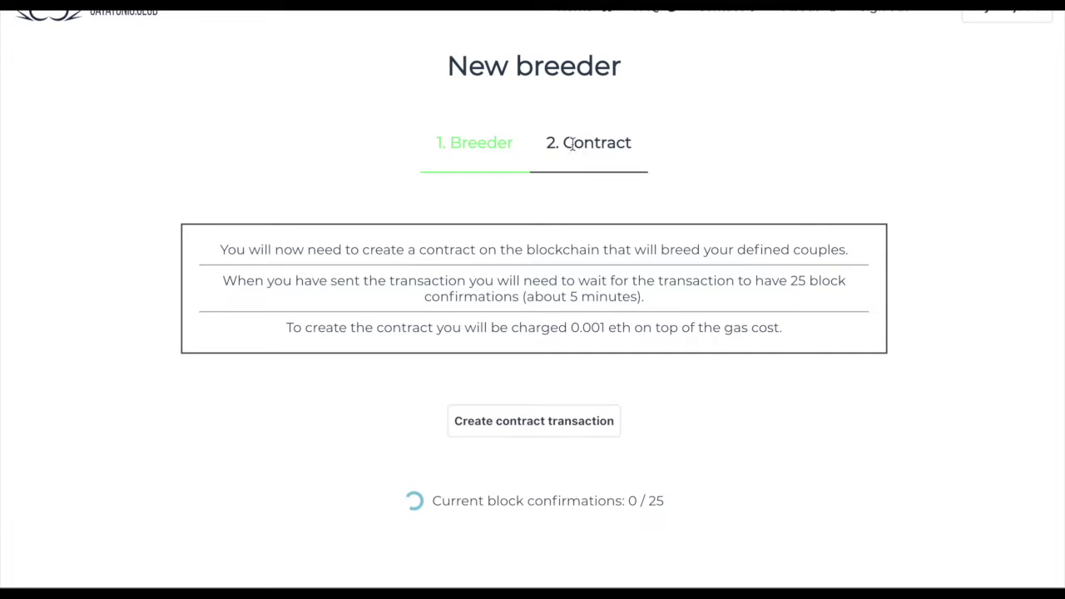
left_click_drag(564, 143, 638, 148)
left_click(638, 148)
scroll(627, 319, "down", 1)
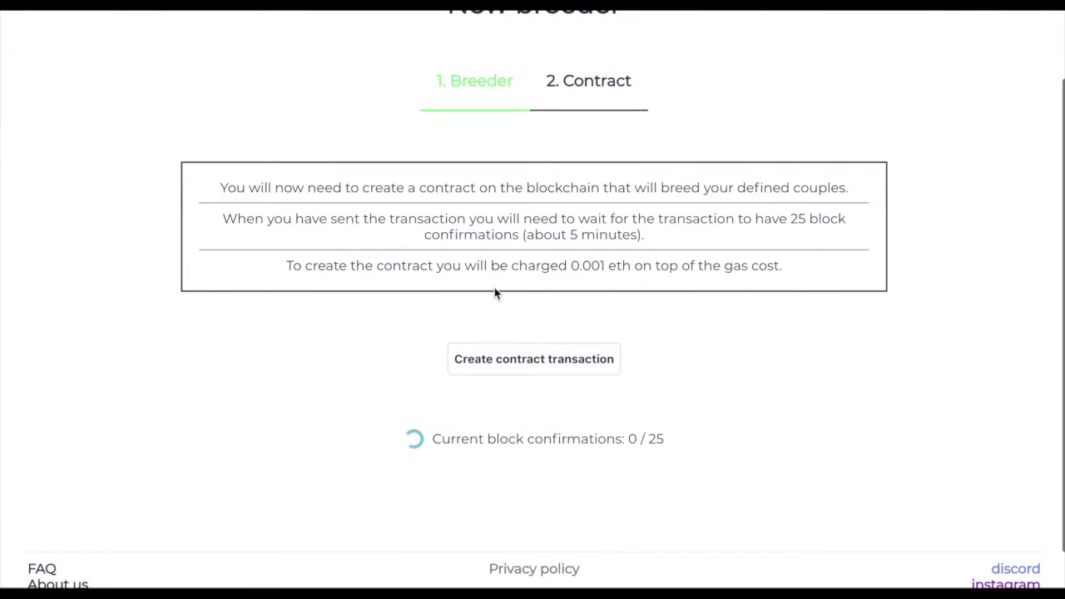
scroll(311, 368, "down", 1)
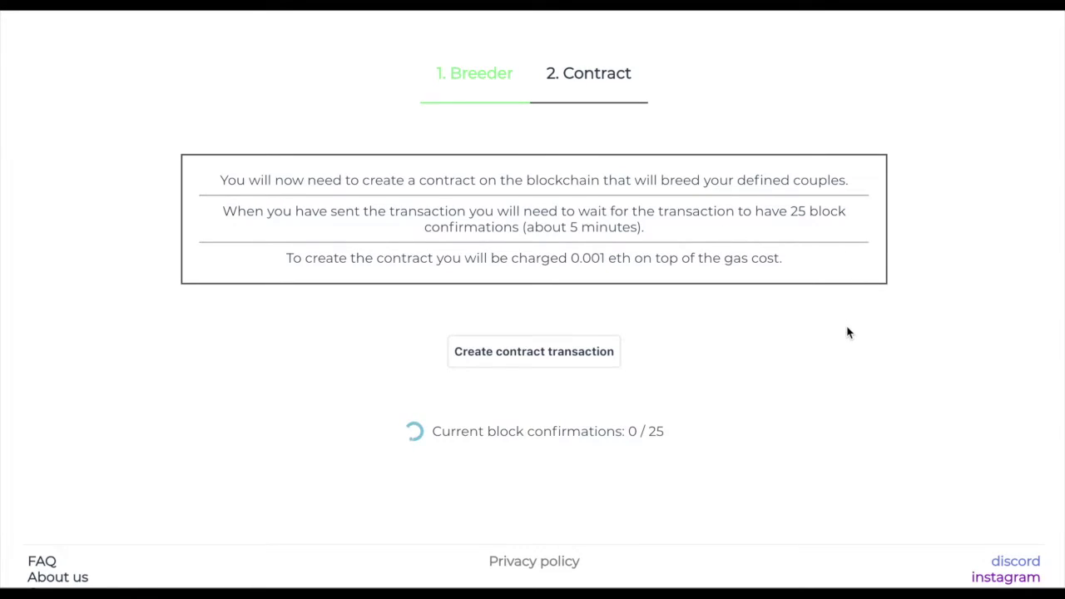
- Read the contract notes on block confirmations, waiting time and the creation charge
scroll(848, 333, "down", 1)
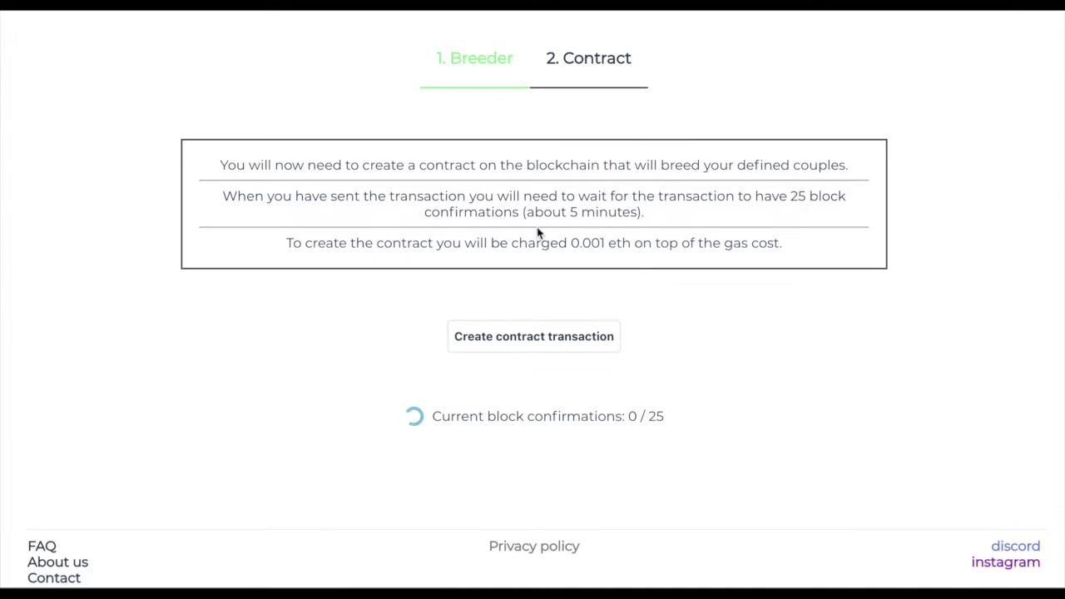
left_click_drag(474, 193, 856, 205)
left_click(856, 204)
double_click(840, 199)
left_click(831, 245)
triple_click(435, 213)
double_click(435, 213)
left_click(437, 213)
double_click(587, 242)
left_click(755, 291)
scroll(755, 290, "down", 1)
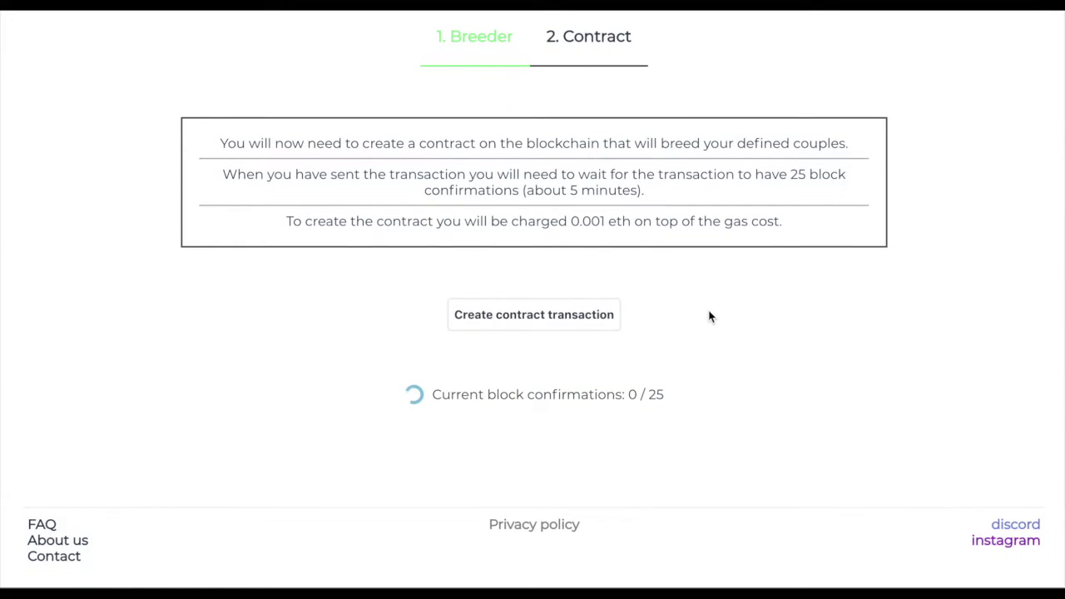
- Create the breeder's contract transaction and confirm the 0.0010 ETH payment in the Dapper wallet
left_click(514, 322)
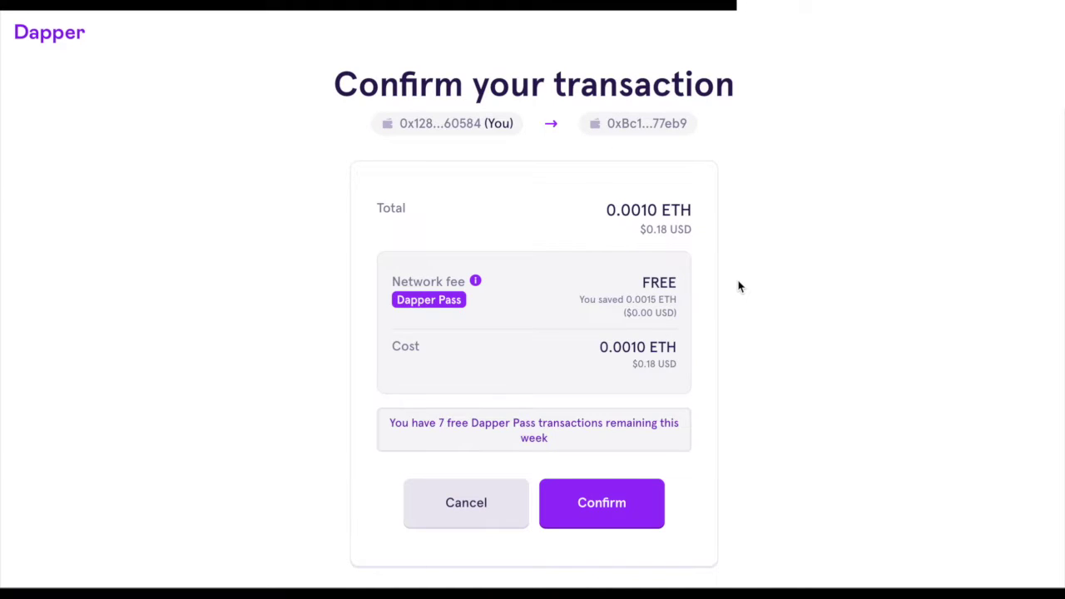
scroll(702, 309, "down", 1)
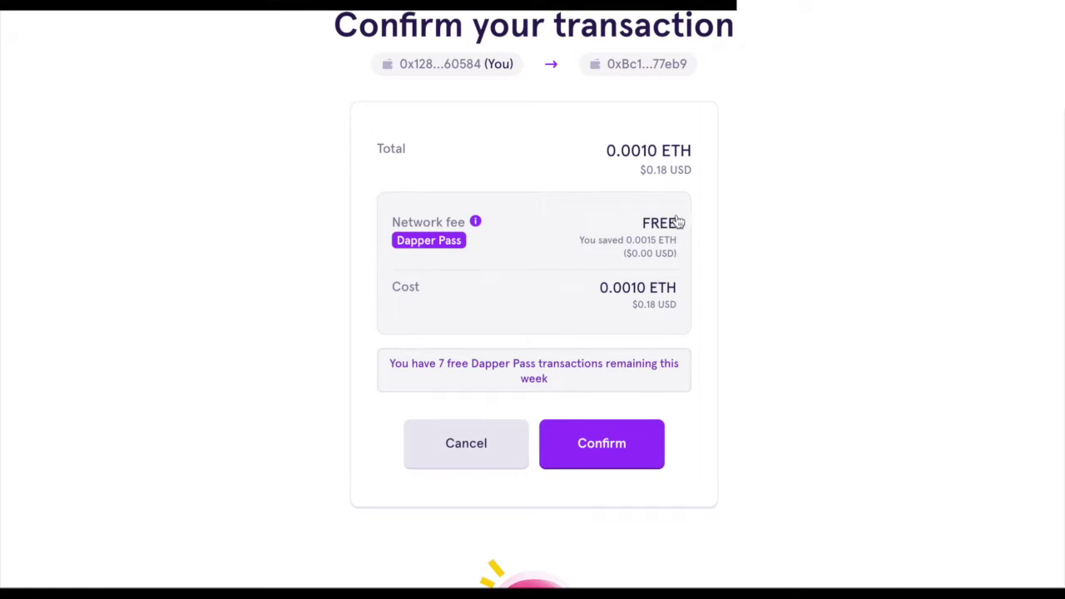
left_click_drag(656, 152, 613, 152)
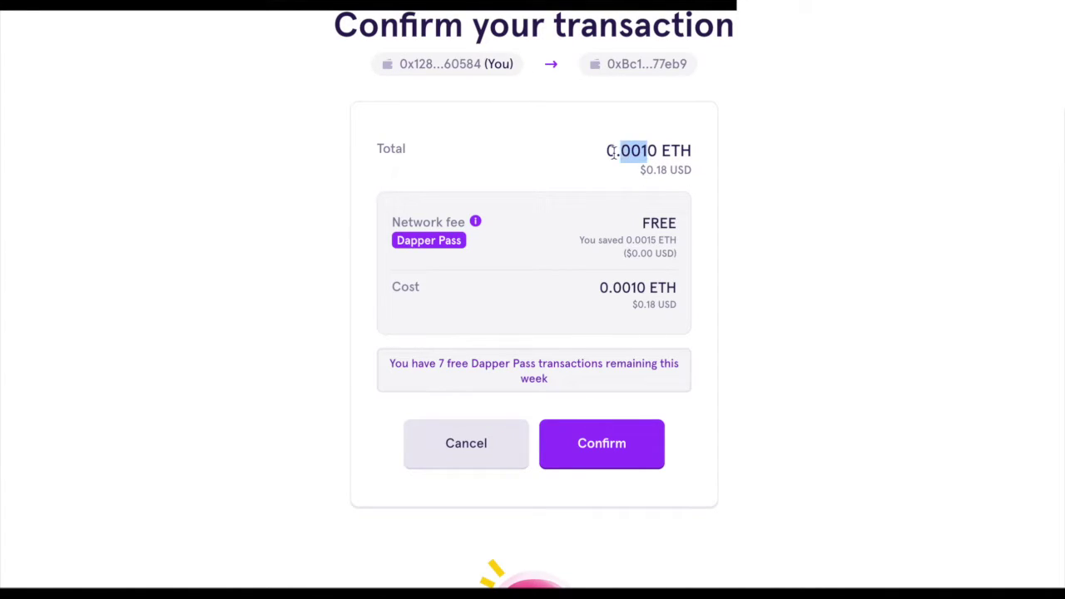
left_click(603, 156)
scroll(762, 289, "down", 1)
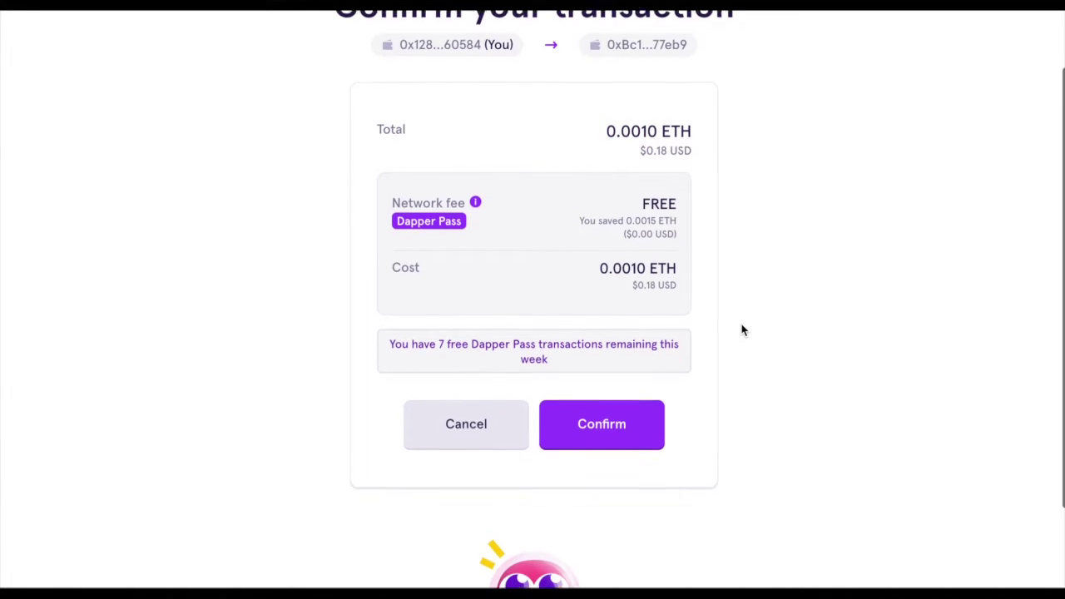
left_click(597, 436)
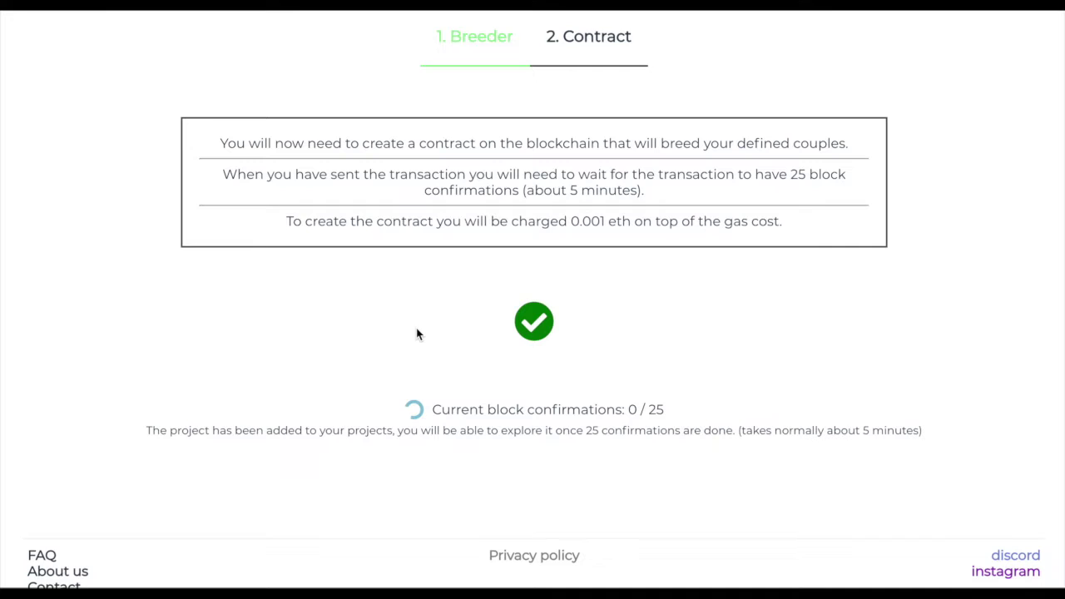
- Review the block confirmation counter and the note on when the new project can be explored
scroll(360, 342, "down", 1)
scroll(361, 342, "up", 2)
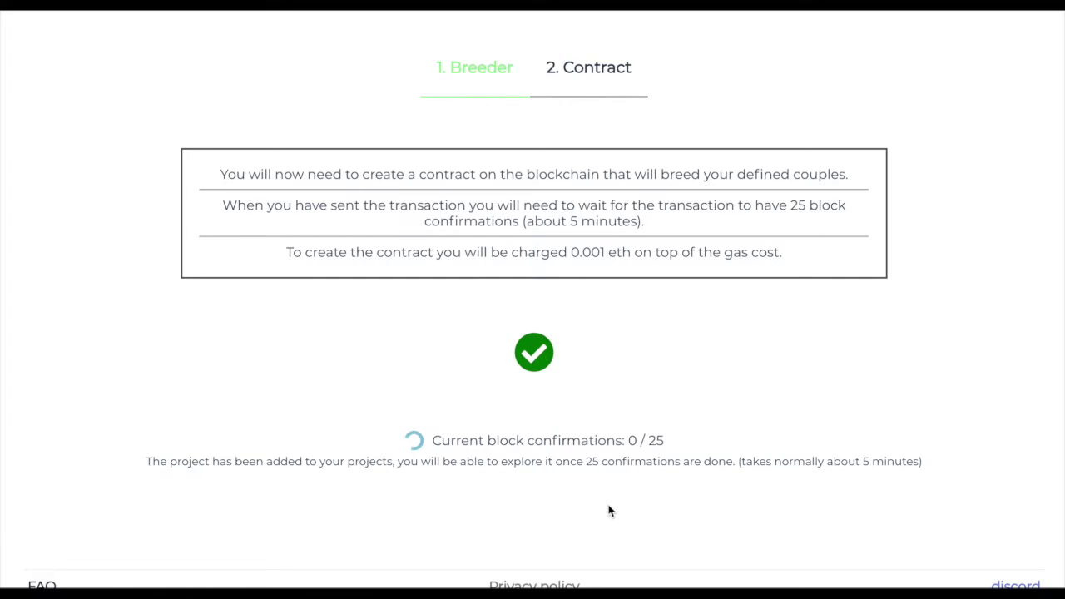
scroll(609, 511, "up", 1)
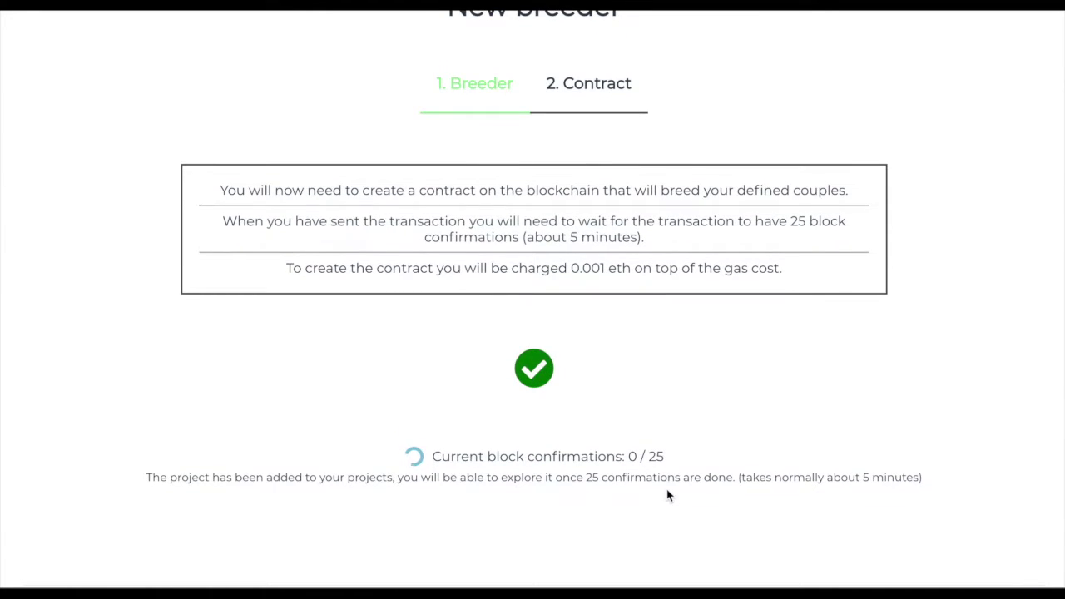
scroll(667, 496, "up", 1)
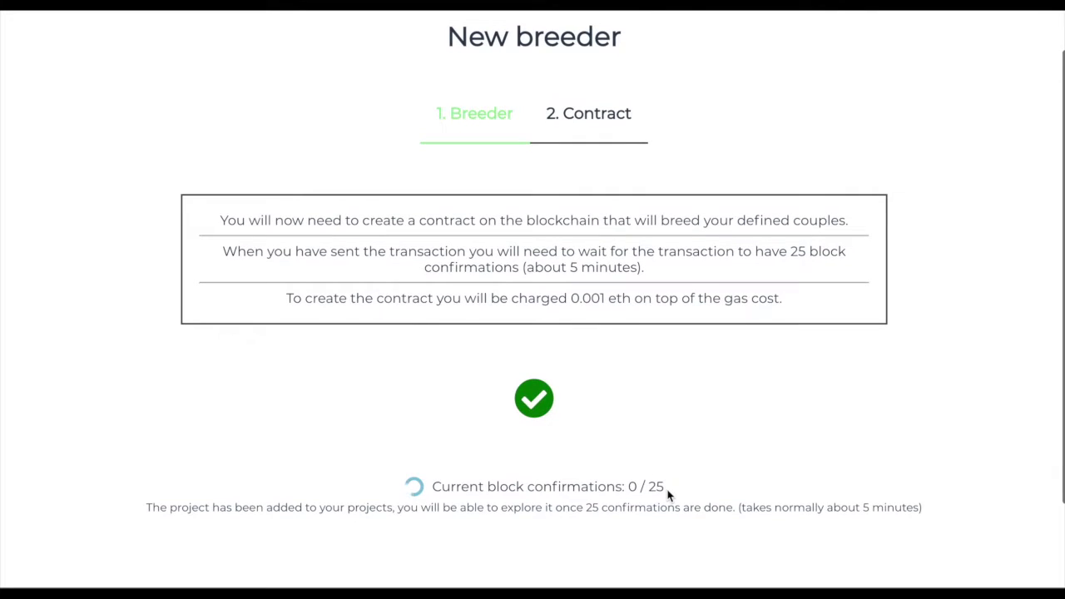
left_click_drag(666, 491, 504, 487)
double_click(503, 488)
double_click(638, 487)
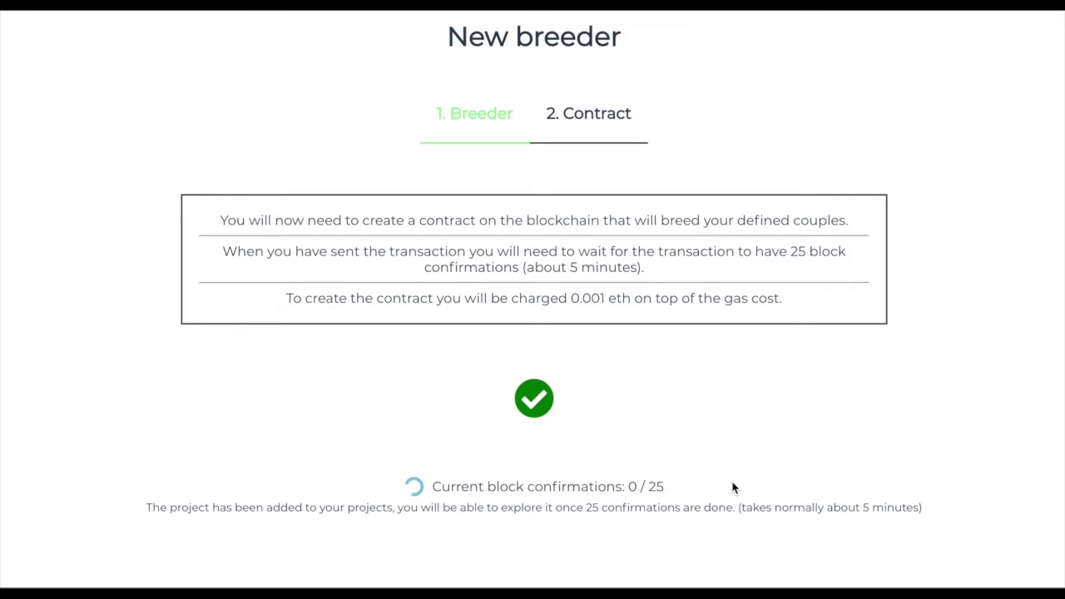
scroll(733, 487, "up", 2)
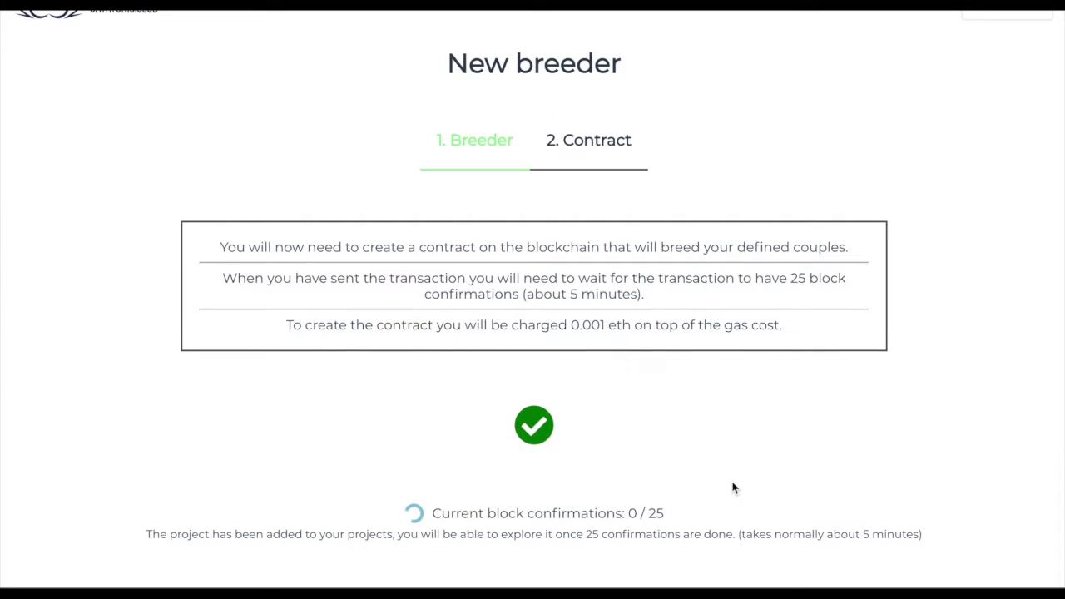
scroll(732, 485, "down", 2)
scroll(736, 485, "up", 2)
- Go to the breeder projects overview and reopen the incomplete fancy hunting breeder
left_click(1004, 35)
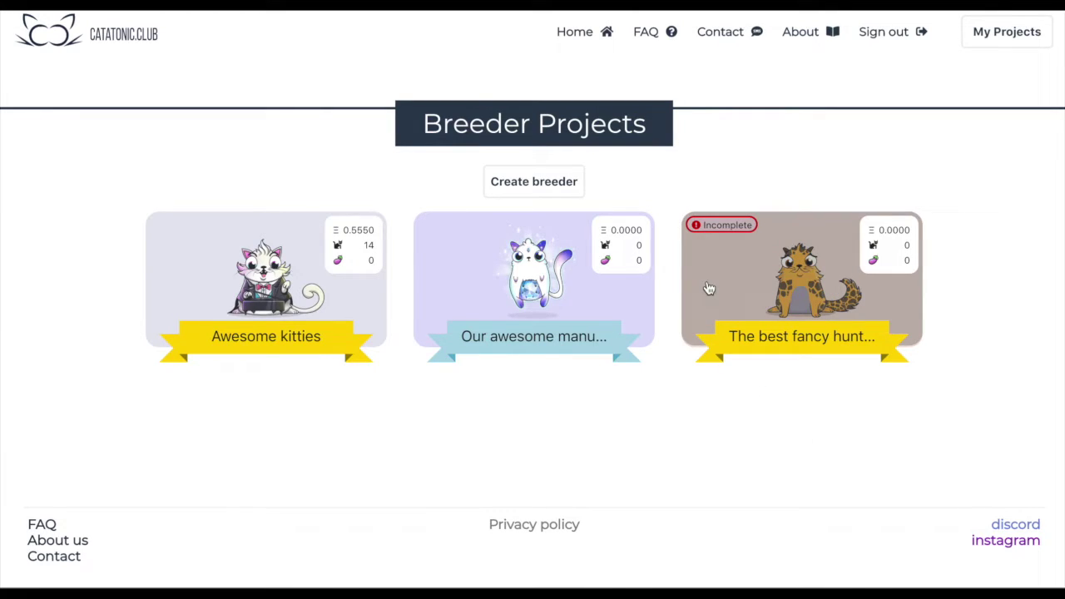
left_click(784, 283)
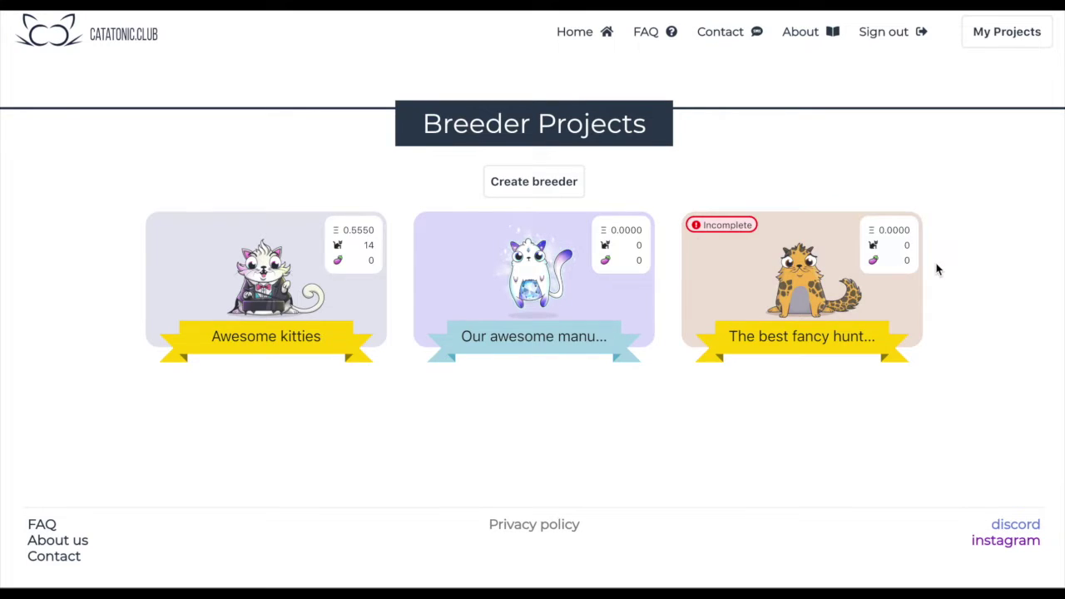
scroll(836, 278, "down", 1)
scroll(836, 278, "down", 1)
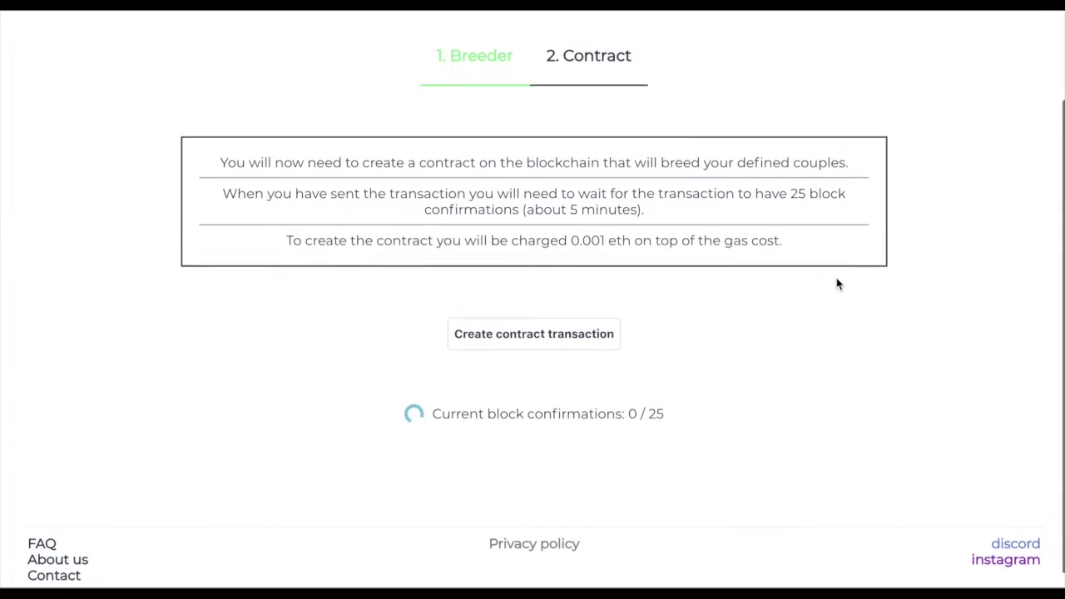
scroll(836, 278, "up", 2)
scroll(836, 278, "left", 5)
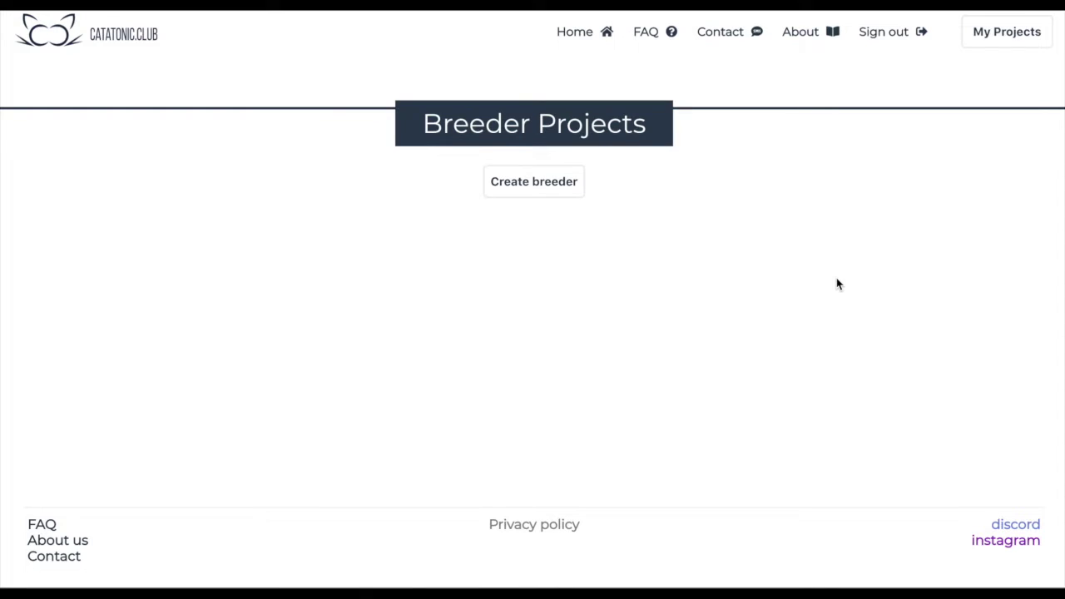
left_click(799, 291)
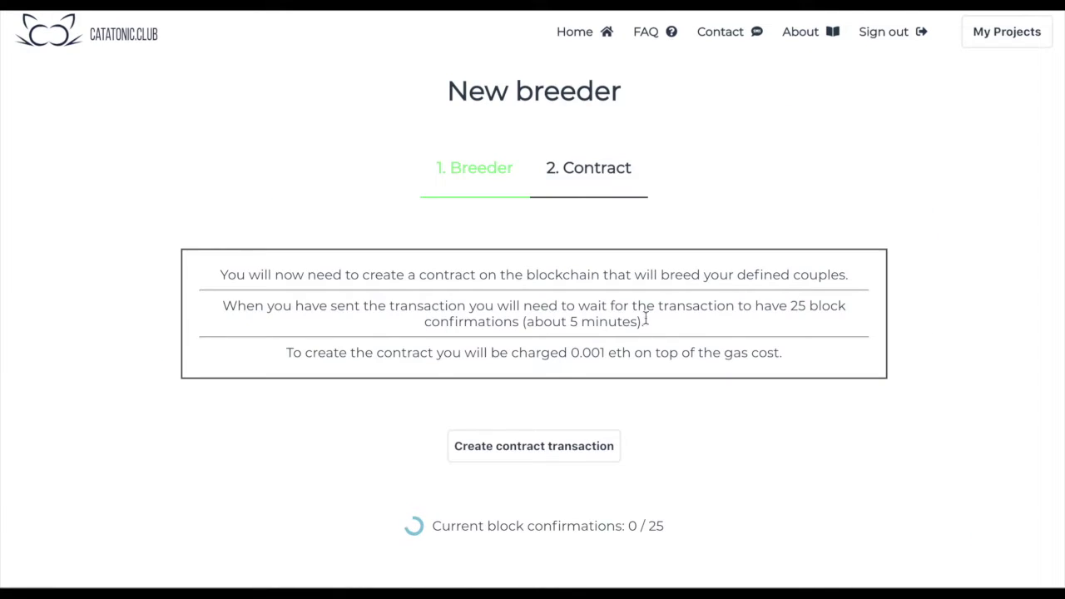
- Check the reopened breeder's contract stage for its current block confirmations
scroll(657, 313, "down", 3)
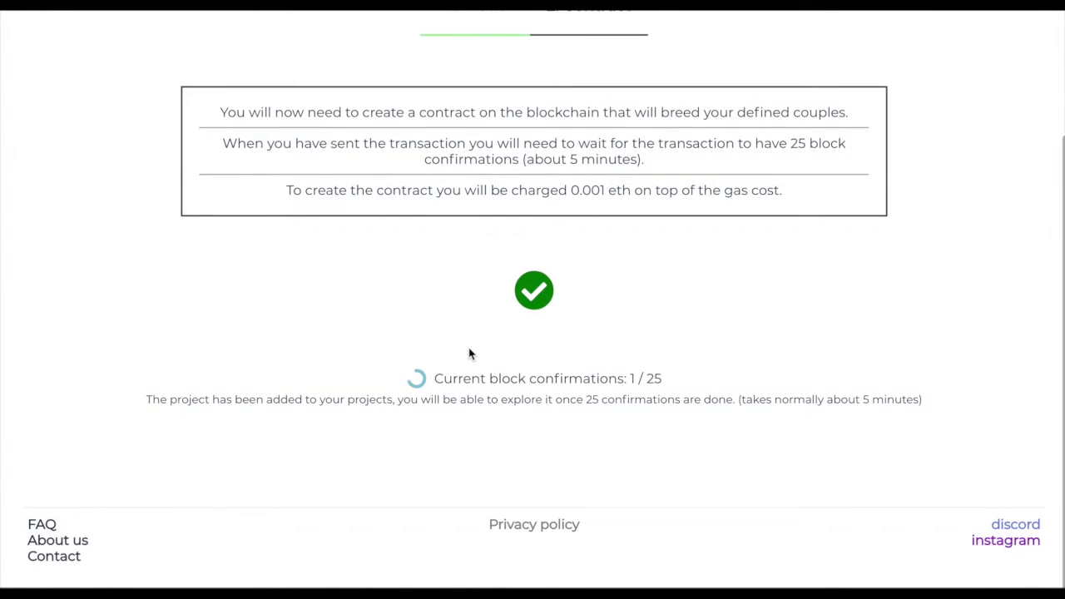
left_click_drag(434, 377, 648, 380)
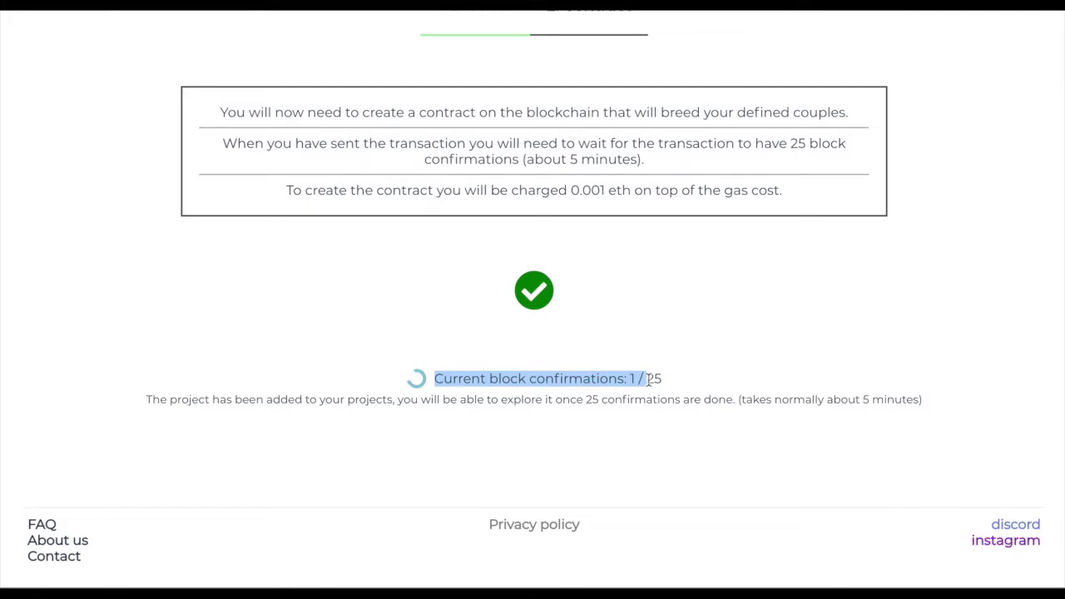
left_click(648, 379)
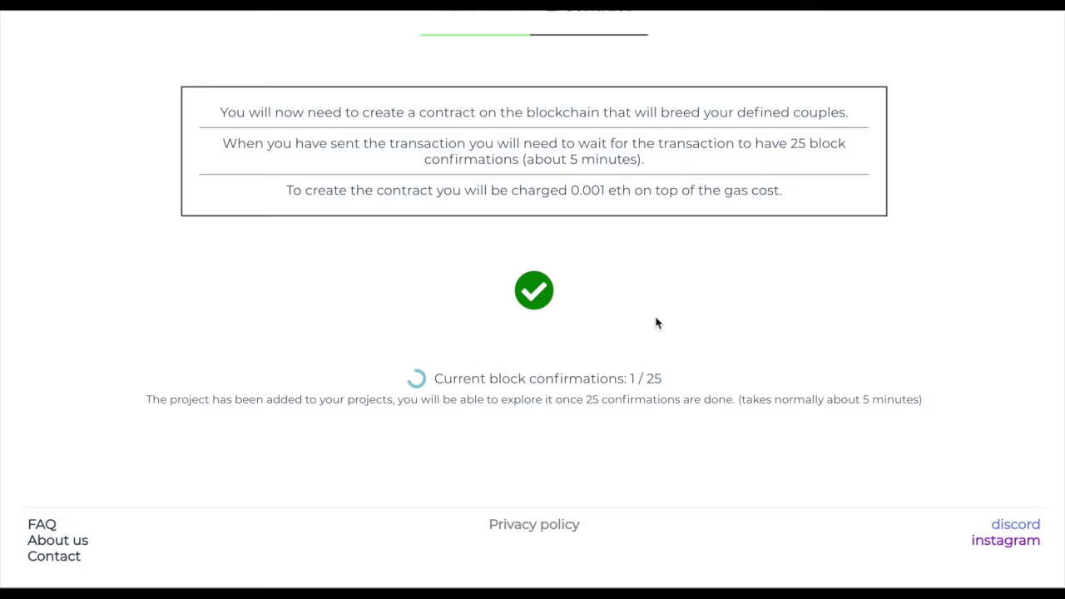
scroll(740, 294, "up", 1)
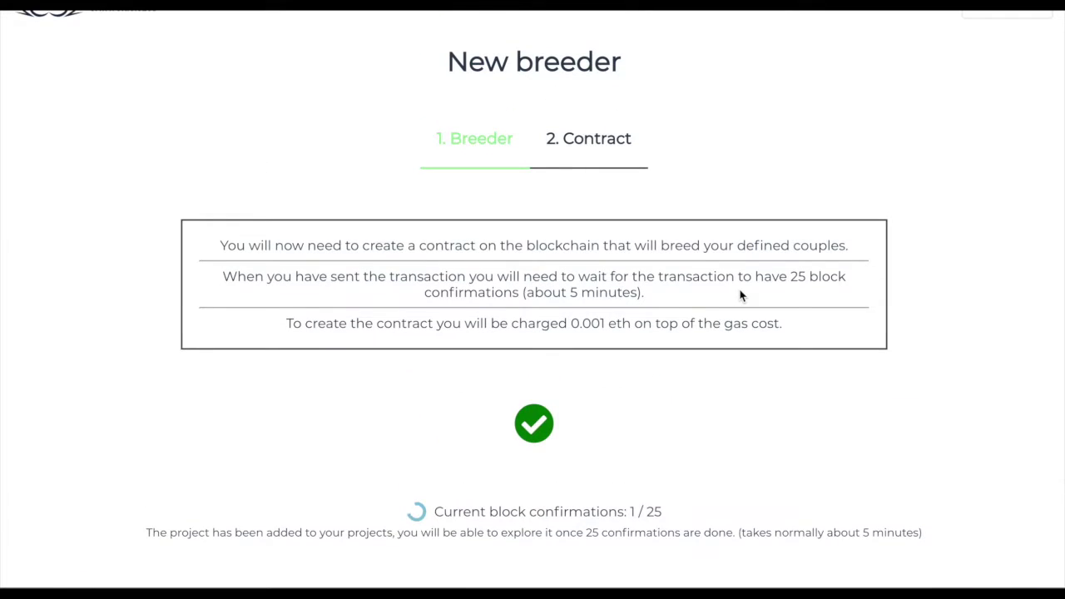
scroll(740, 295, "down", 1)
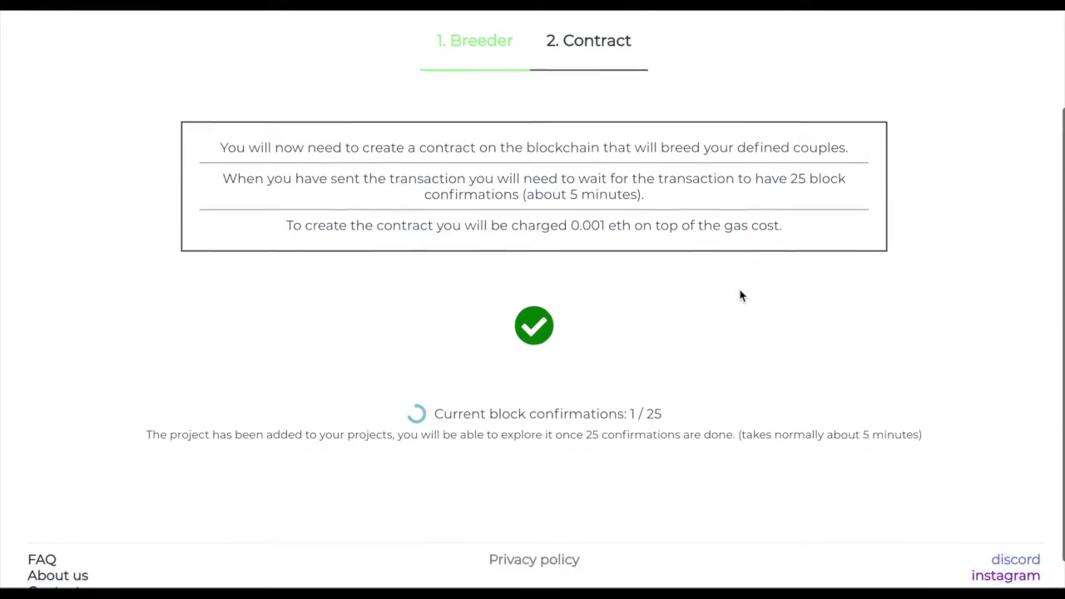
scroll(739, 295, "up", 2)
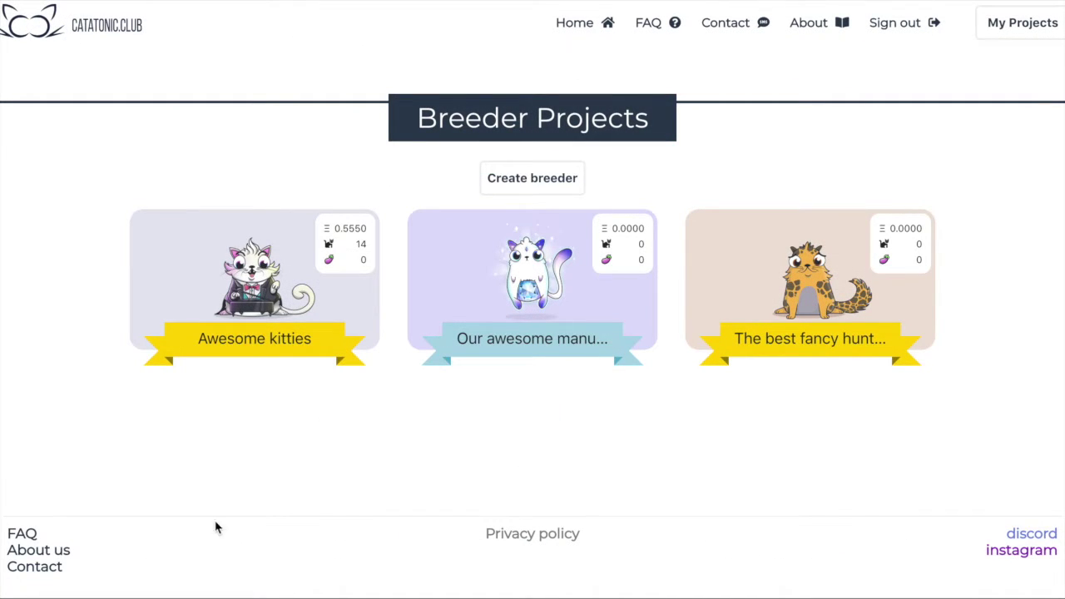
- Open the completed fancy hunting breeder and view its contract address's profile on CryptoKitties
left_click(826, 272)
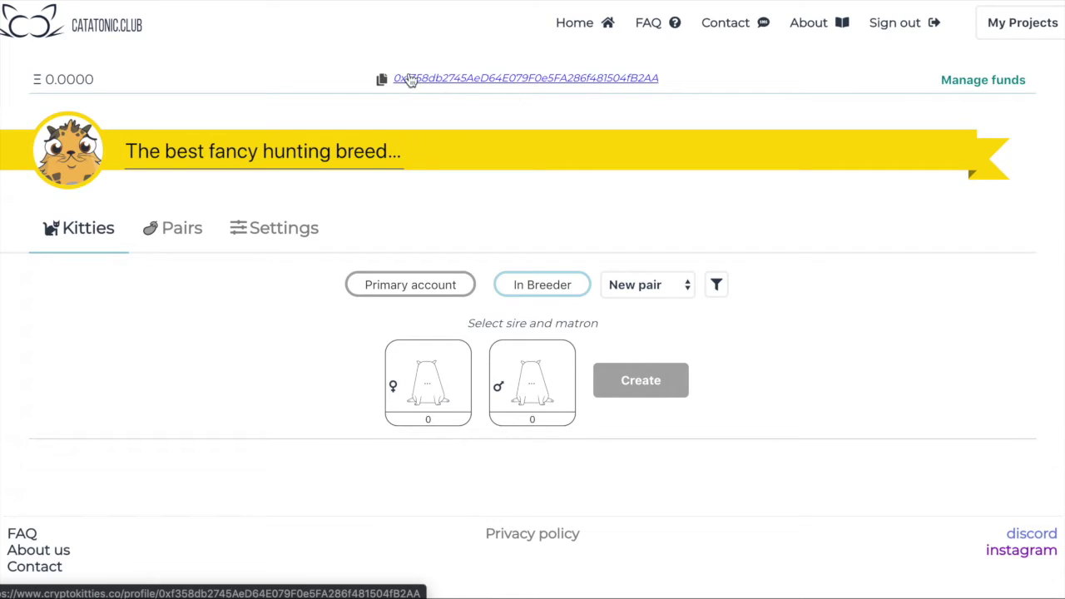
left_click(591, 82)
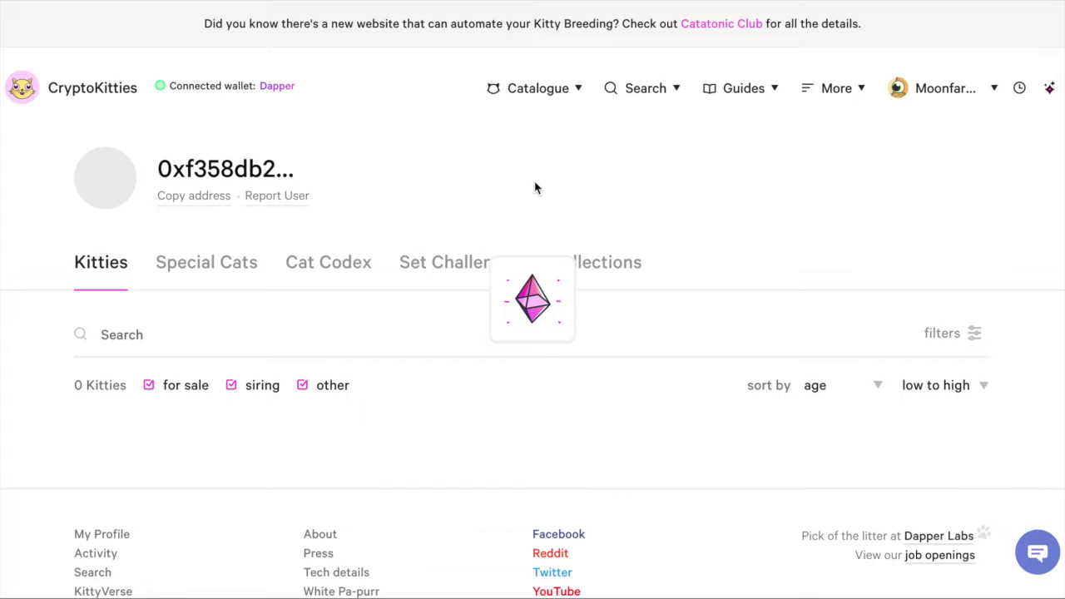
scroll(535, 188, "down", 2)
scroll(535, 181, "down", 4)
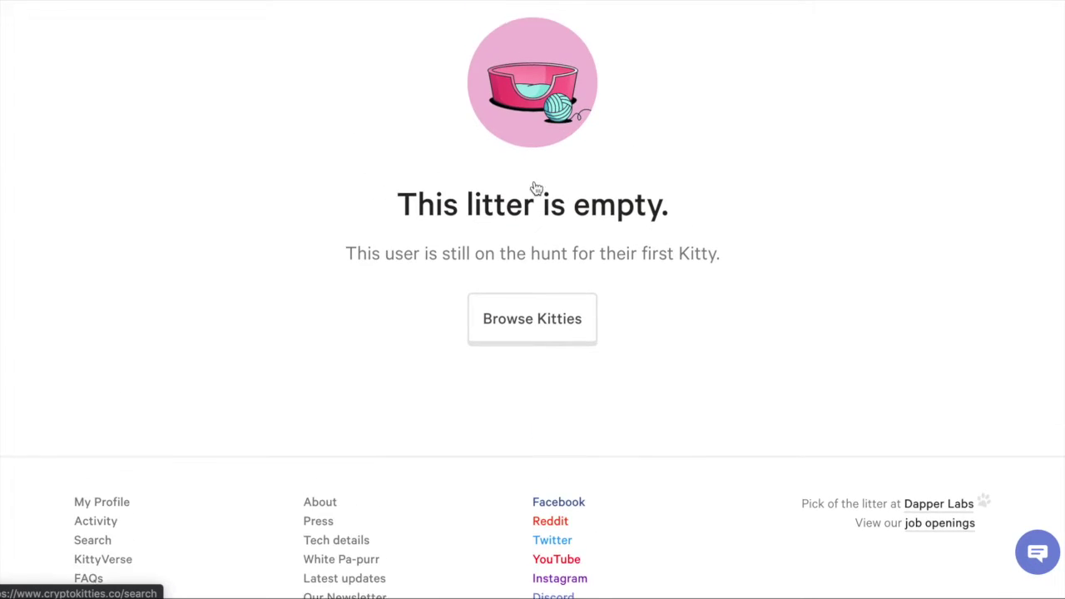
scroll(535, 182, "up", 4)
scroll(534, 181, "up", 2)
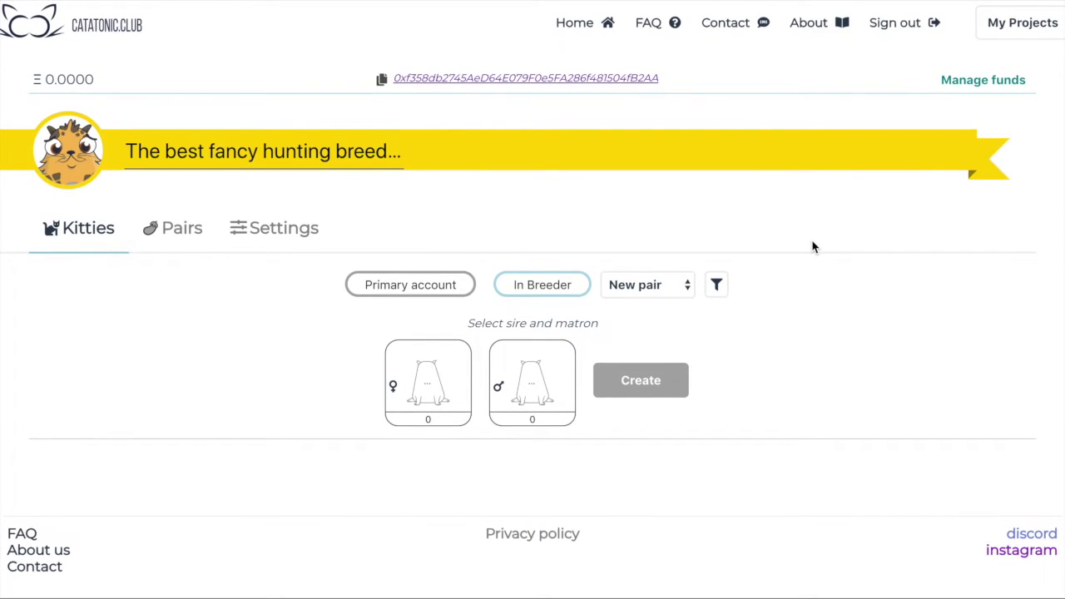
- Look at the breeder's fund management options for sending and withdrawing eth, and close them again
left_click(975, 83)
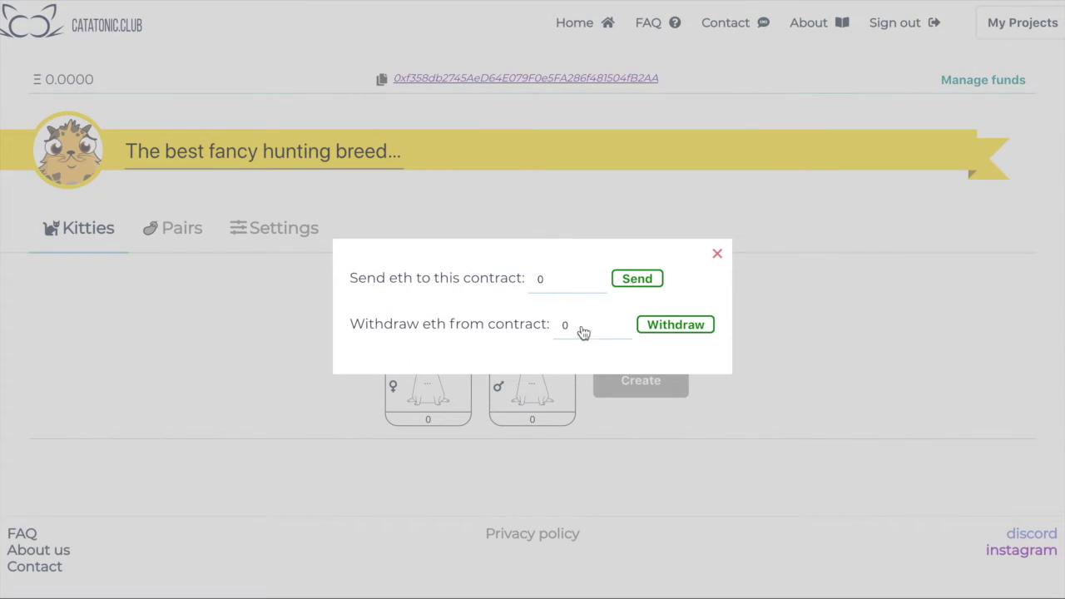
left_click(562, 280)
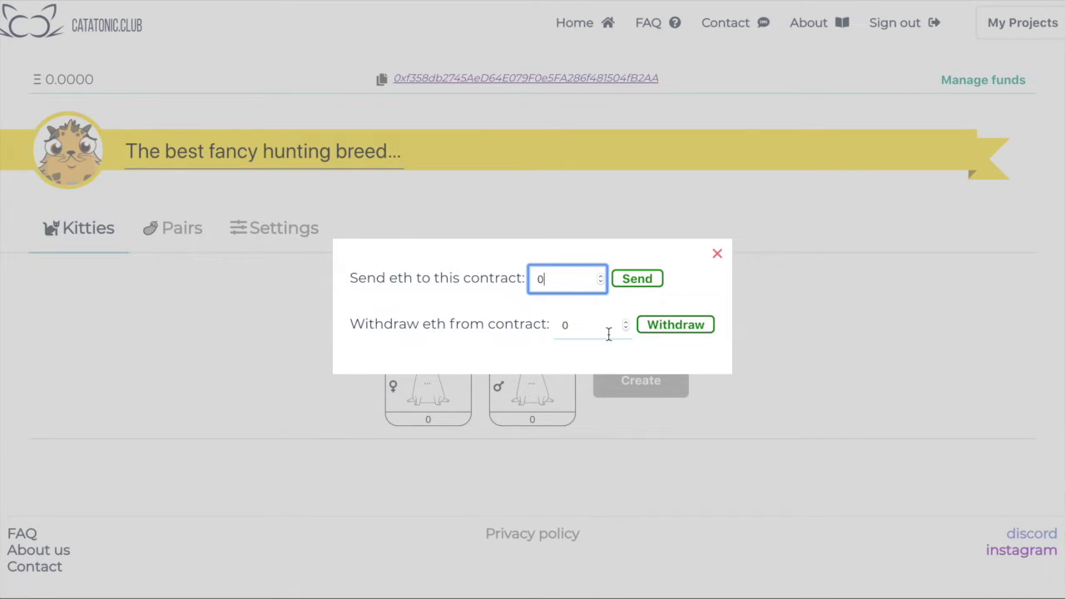
left_click(717, 257)
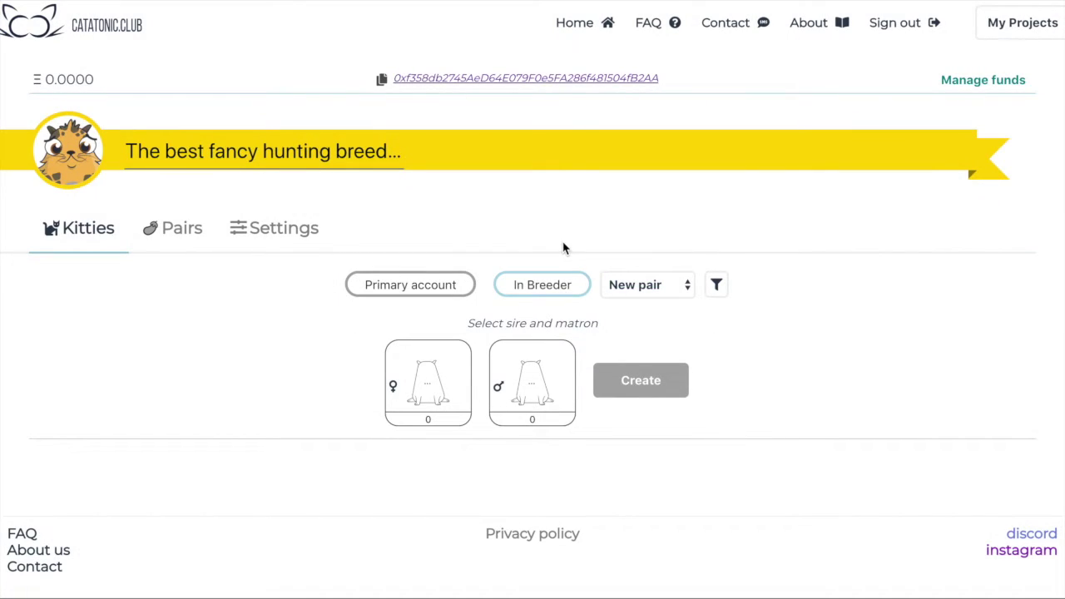
- Switch the kitty list from those in the breeder to those in the primary account
left_click(560, 298)
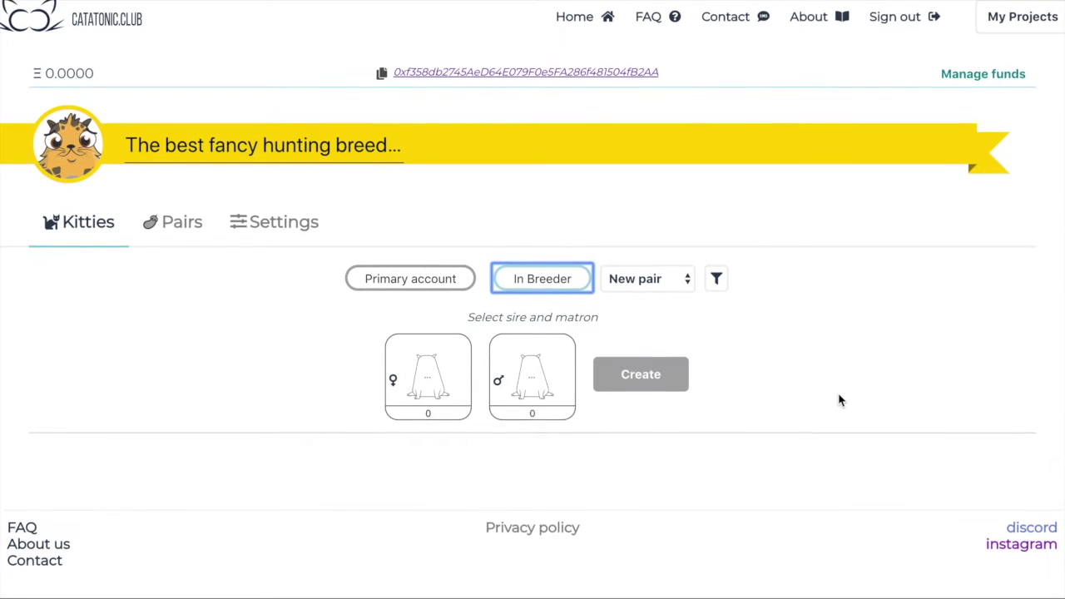
left_click(419, 289)
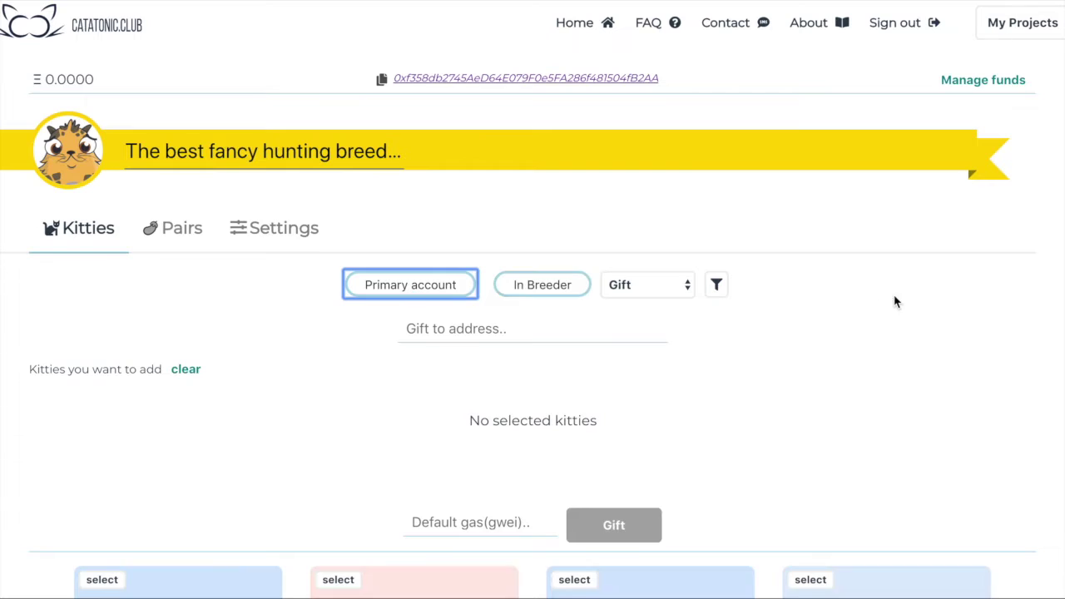
scroll(895, 302, "down", 1)
scroll(894, 302, "down", 4)
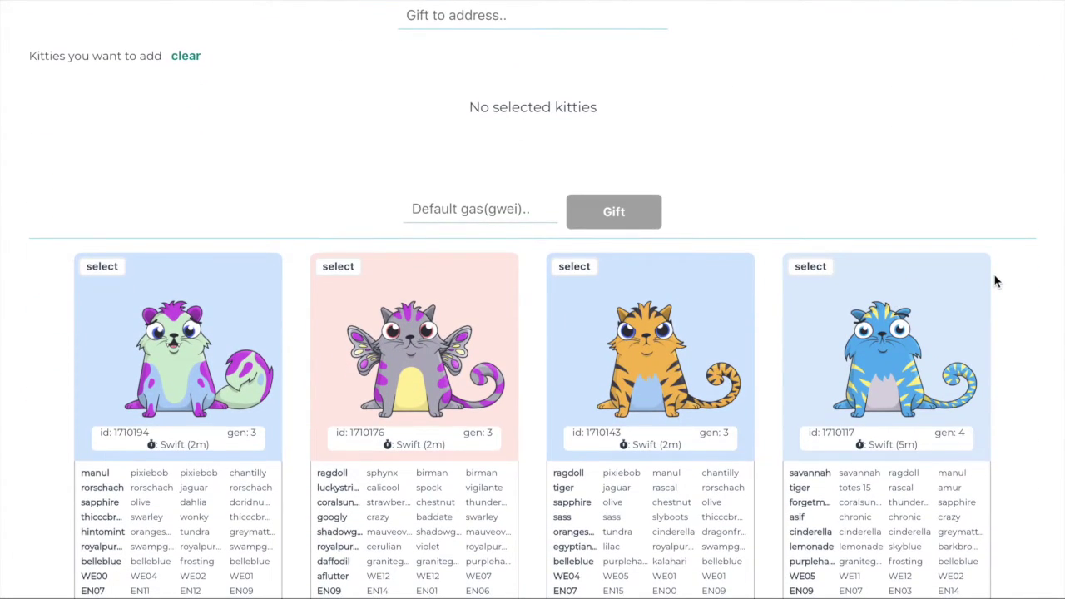
scroll(995, 281, "down", 1)
scroll(996, 281, "down", 2)
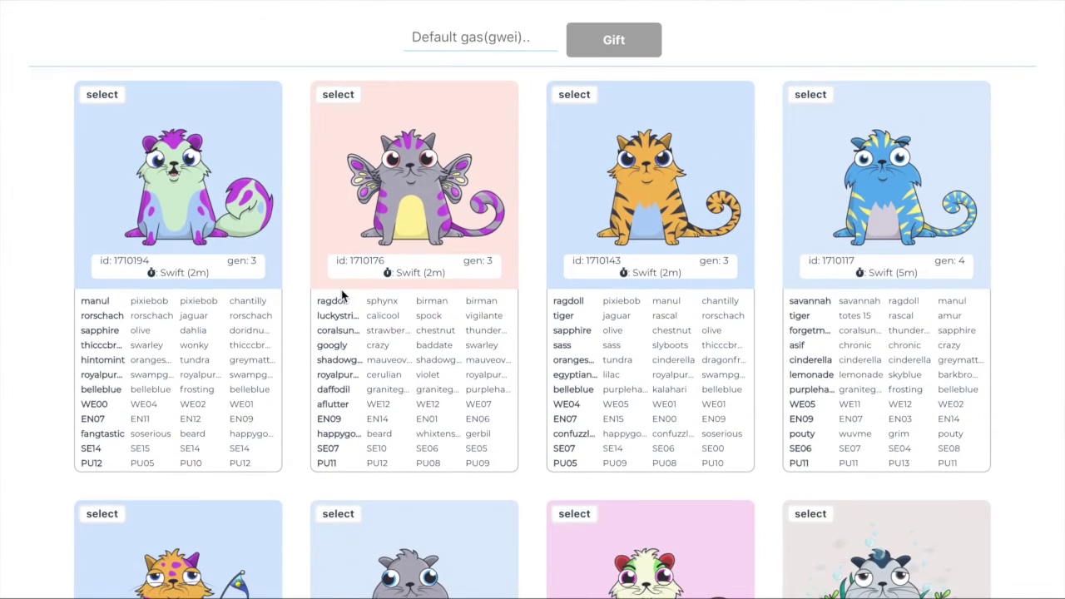
- Select the primary account's kitties 1710194, 1710176, 1710143 and 1710117 for gifting
left_click(90, 96)
left_click(337, 98)
left_click(569, 103)
left_click(801, 103)
scroll(800, 106, "up", 5)
scroll(800, 107, "down", 2)
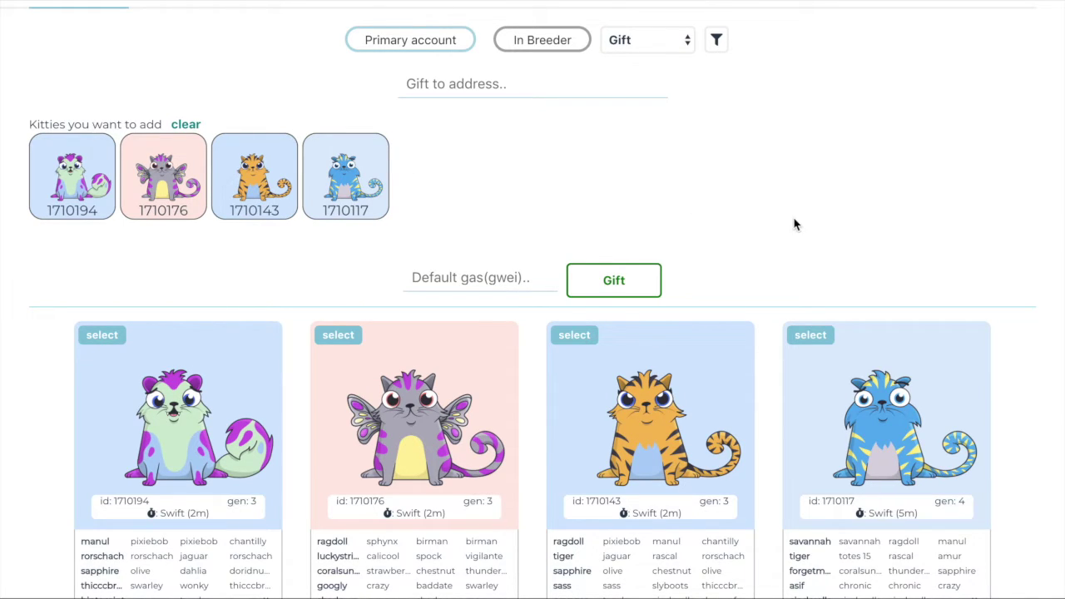
- Filter the primary account's kitties by the wingtips trait
scroll(793, 225, "up", 1)
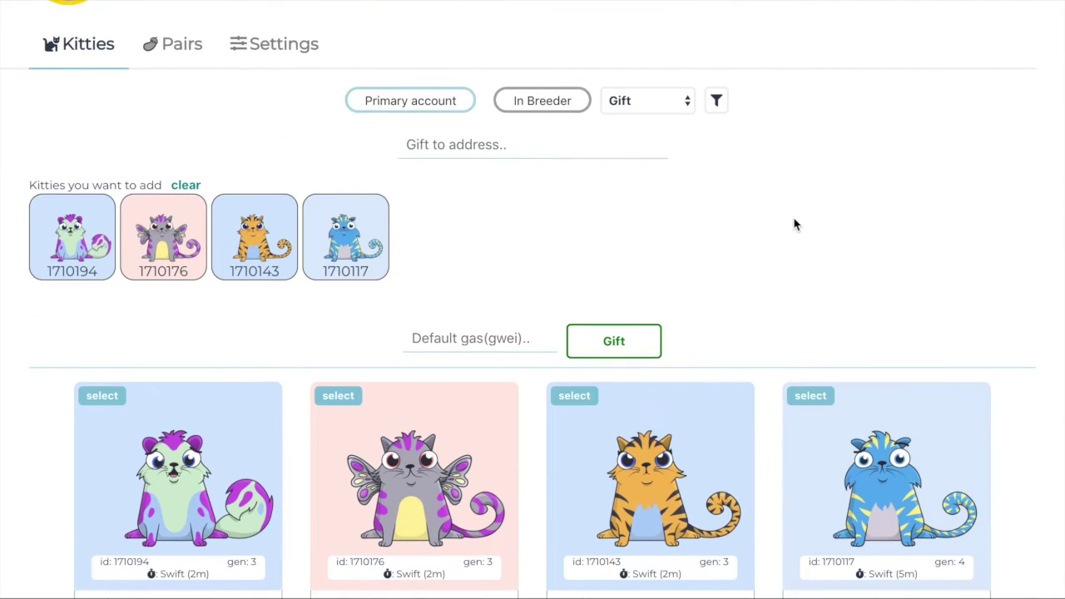
left_click(717, 104)
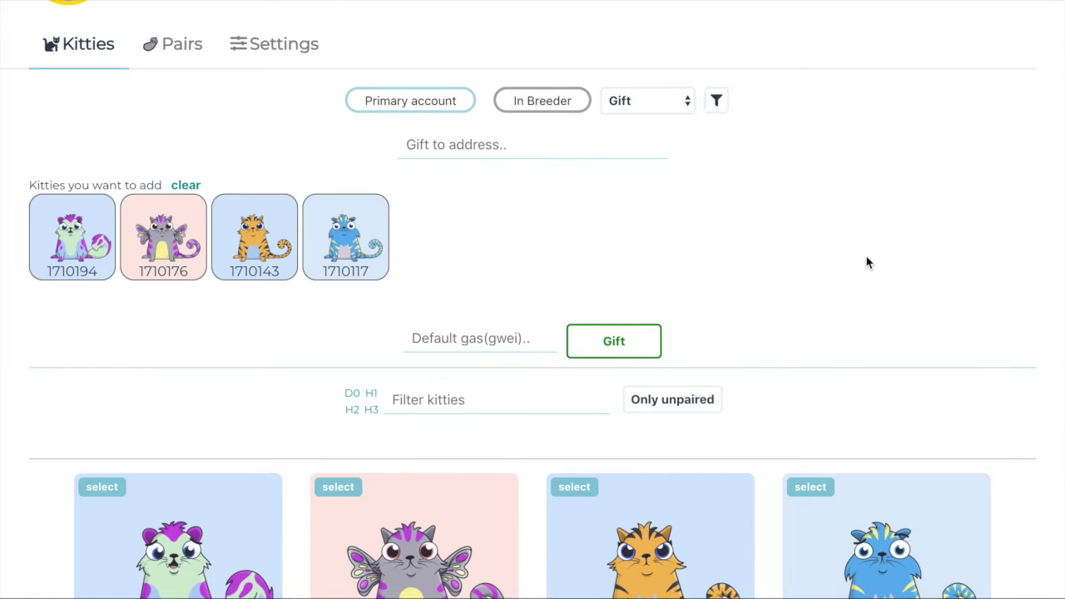
scroll(866, 260, "down", 1)
left_click(517, 311)
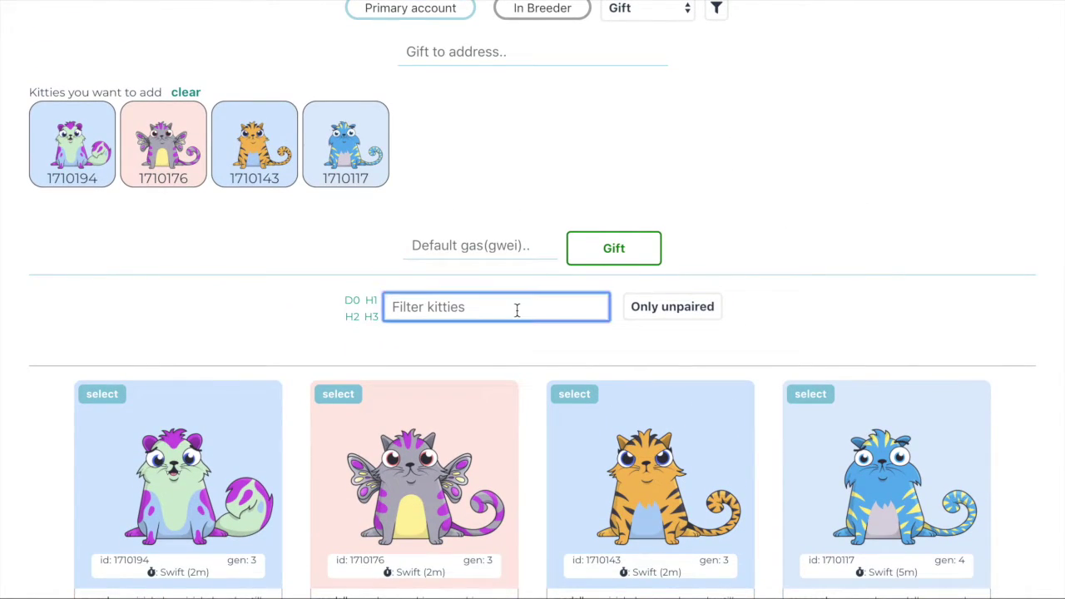
type("wingtips")
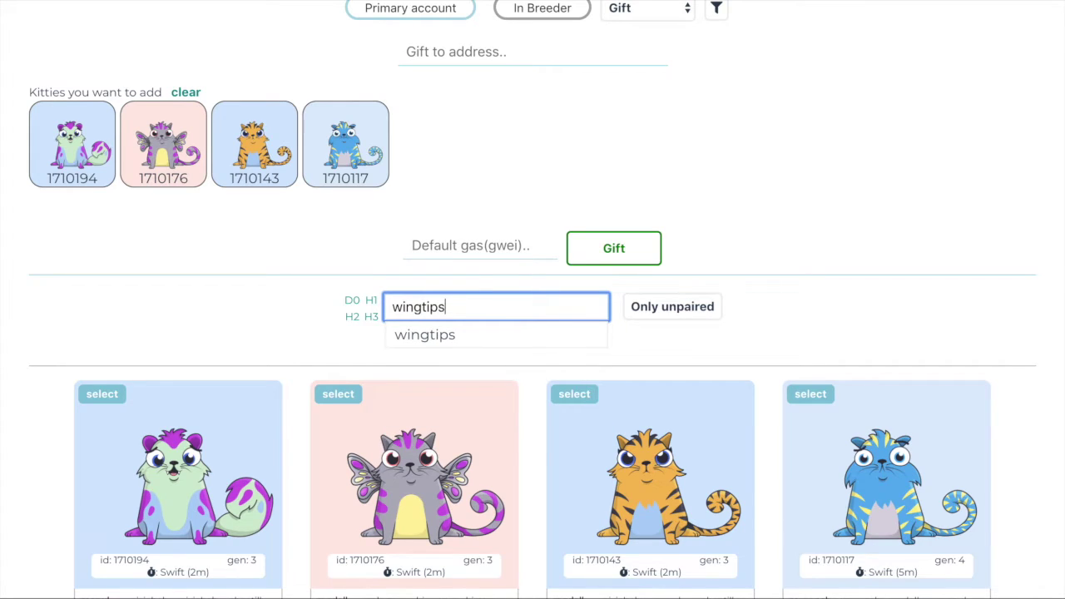
key("Return")
- Add kitties 1705029 and 1577287 from the filtered list to the gift selection
scroll(890, 283, "down", 3)
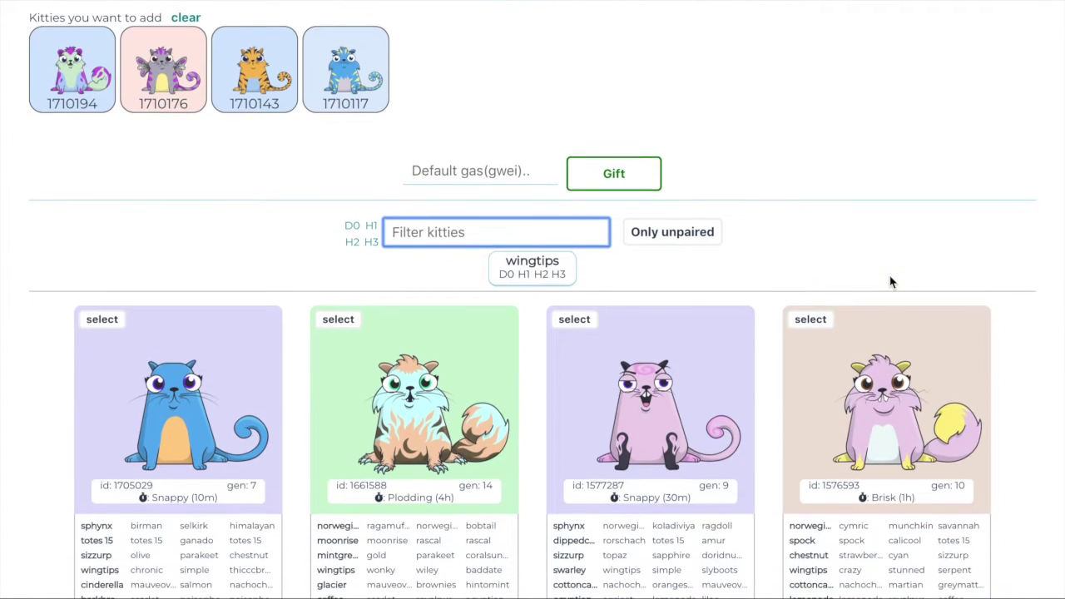
left_click(103, 117)
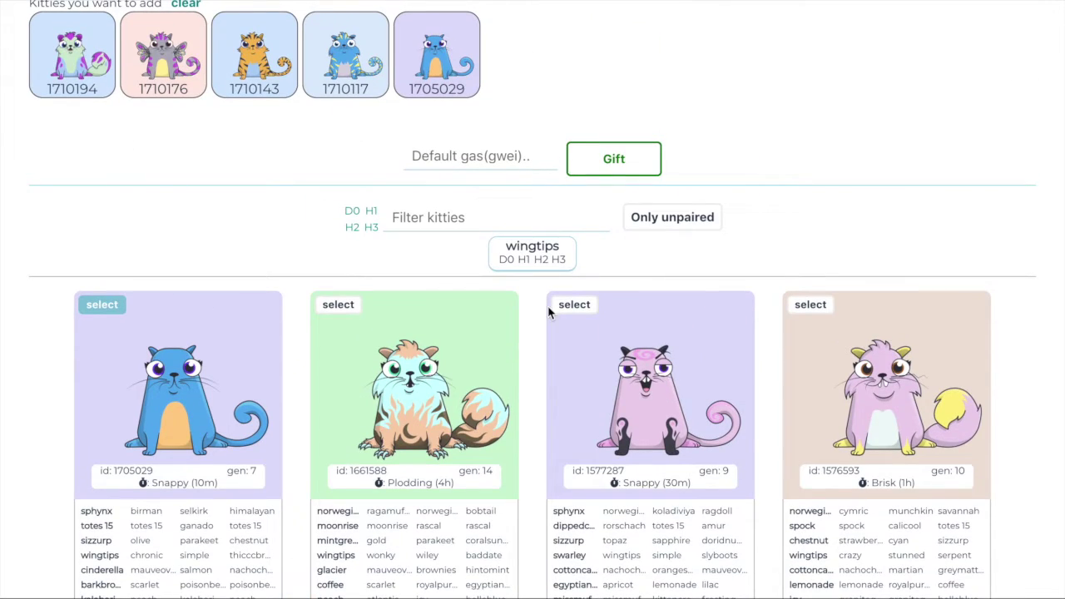
left_click(574, 306)
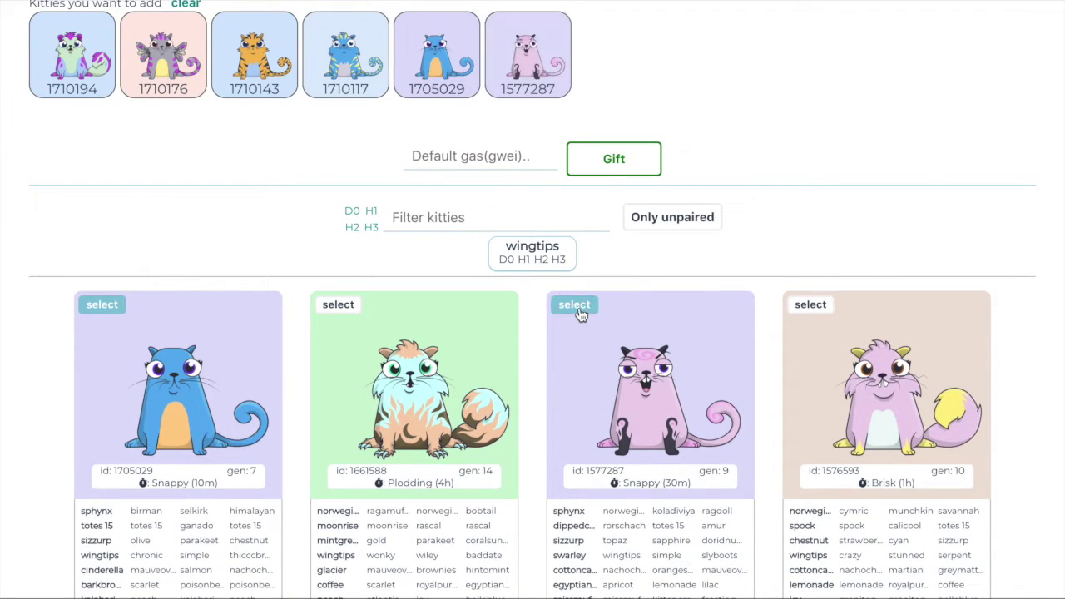
scroll(848, 141, "up", 2)
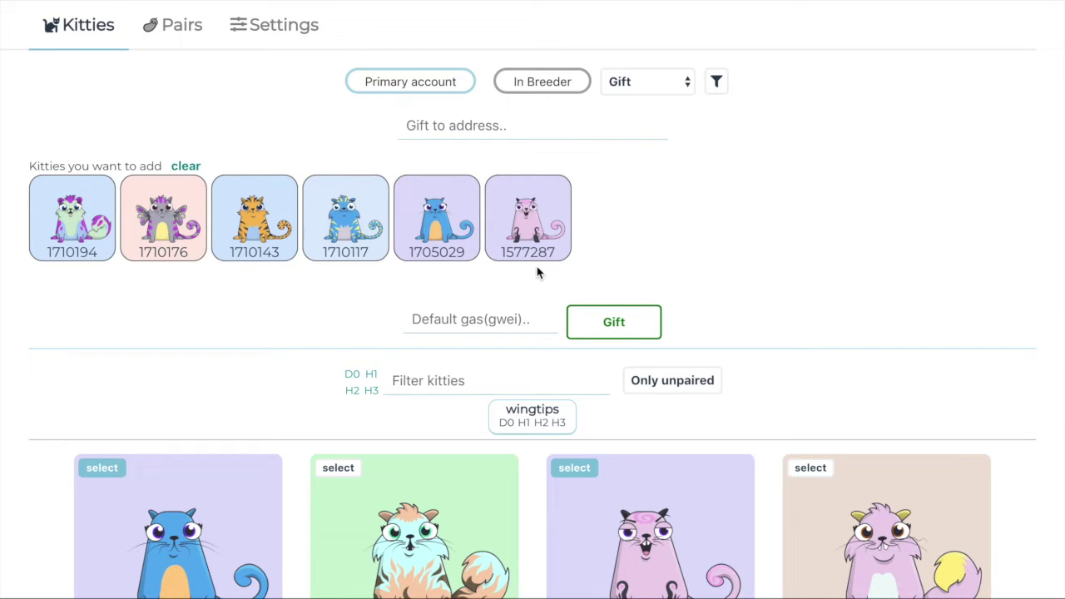
- Replace kitty 1577287 in the gift selection with kitty 1575312
left_click(540, 235)
scroll(539, 236, "down", 5)
scroll(532, 300, "down", 2)
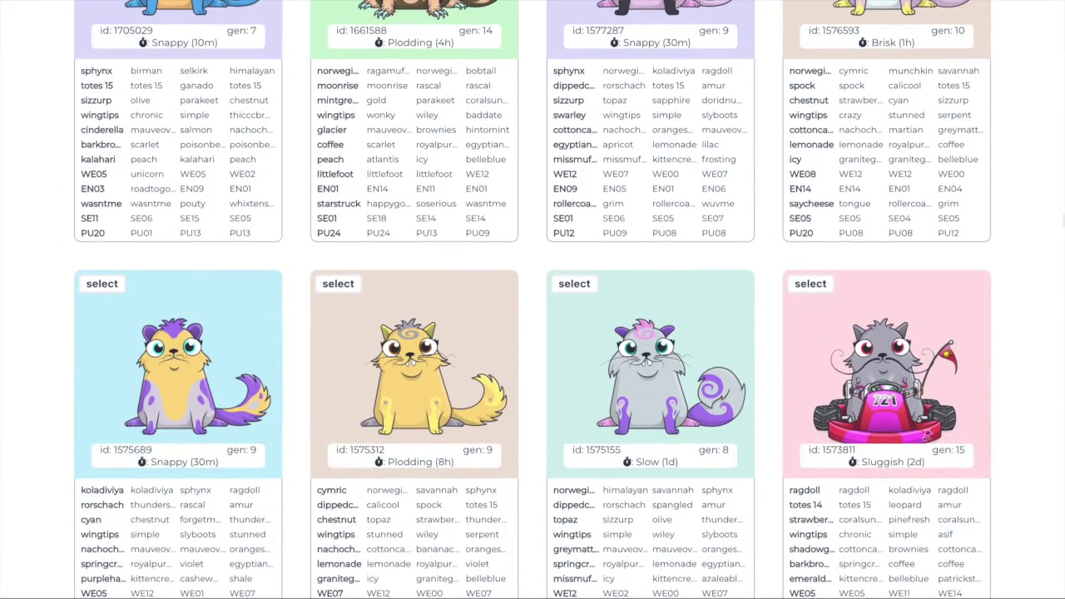
left_click(337, 285)
scroll(326, 292, "up", 10)
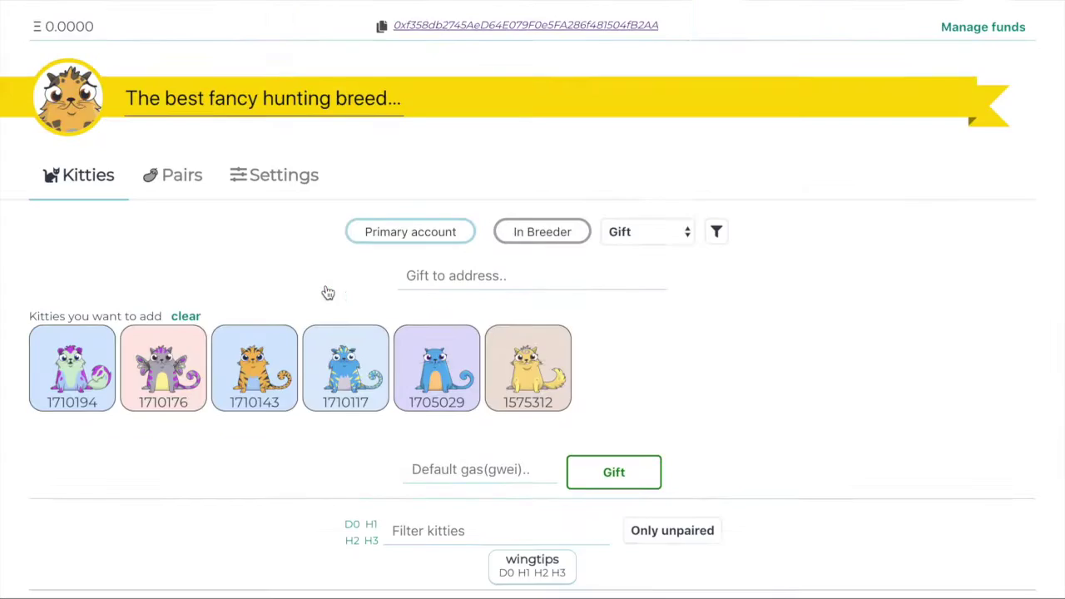
- Copy the breeder's contract address and enter it as the gift recipient address
scroll(761, 412, "down", 2)
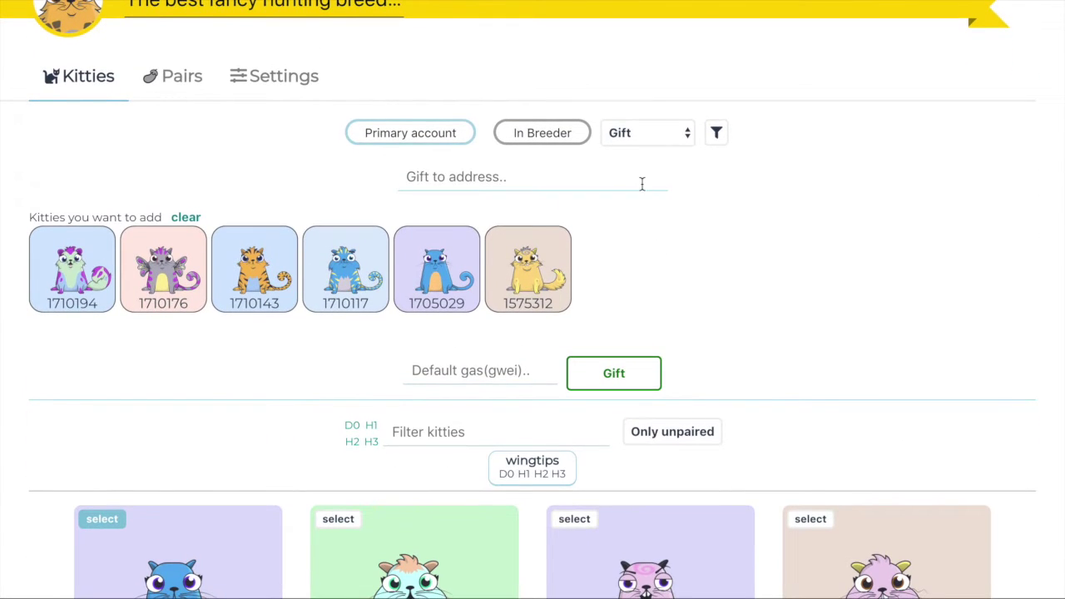
left_click(491, 175)
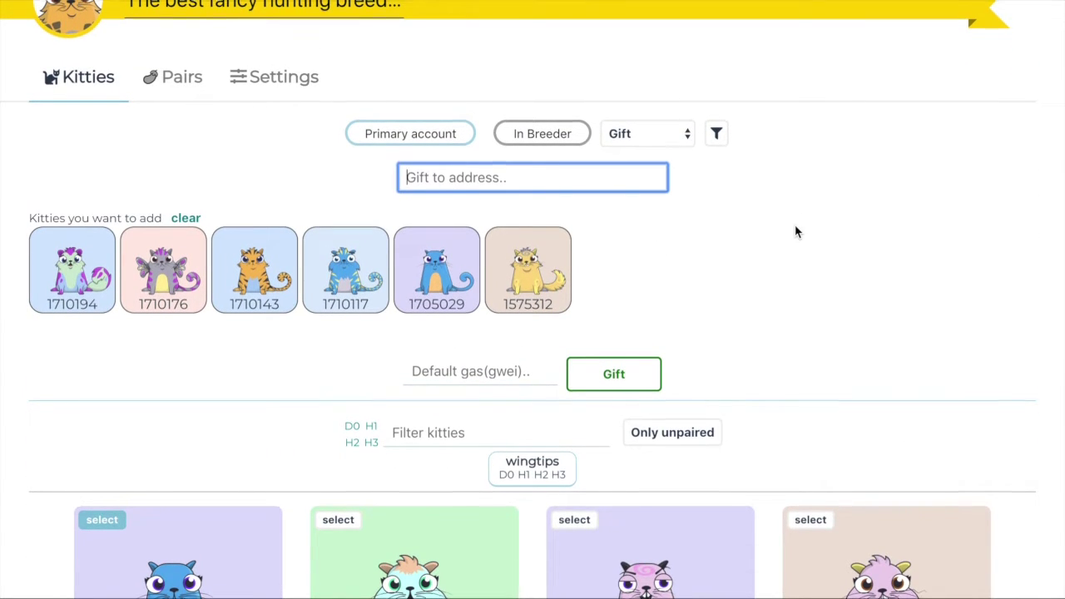
scroll(797, 230, "up", 3)
left_click(382, 81)
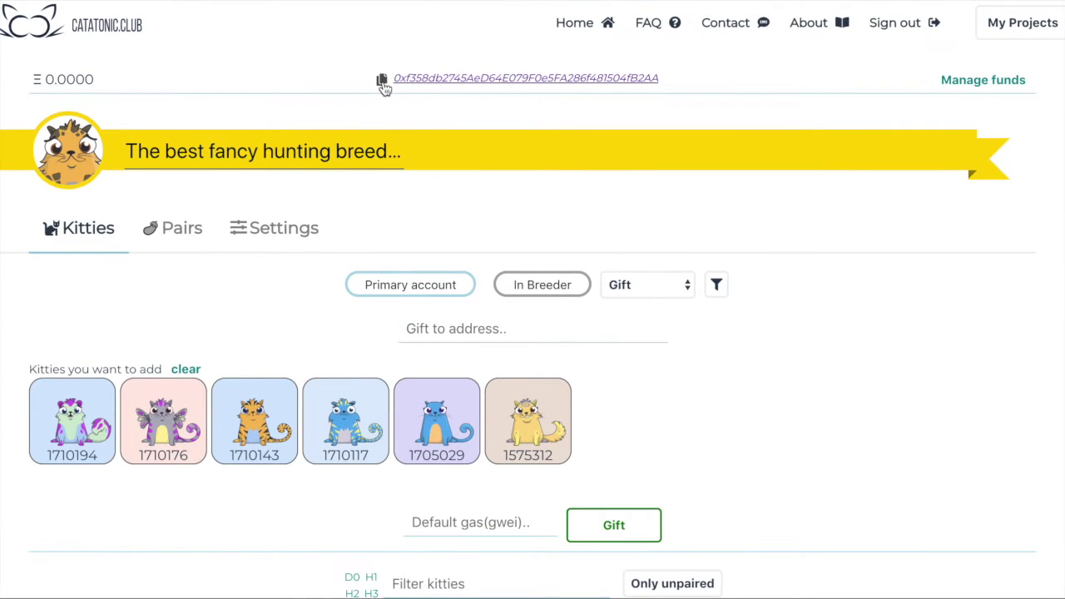
left_click(490, 327)
key("ctrl+v")
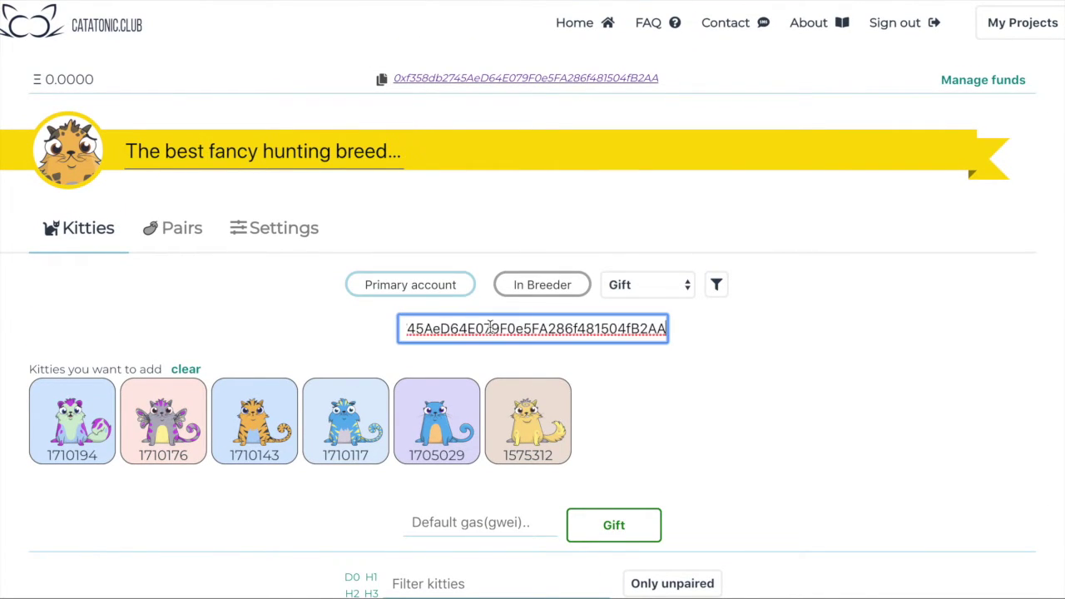
- Submit the gift of the six selected kitties through the Dapper wallet, leaving the gas at its default
scroll(768, 335, "down", 2)
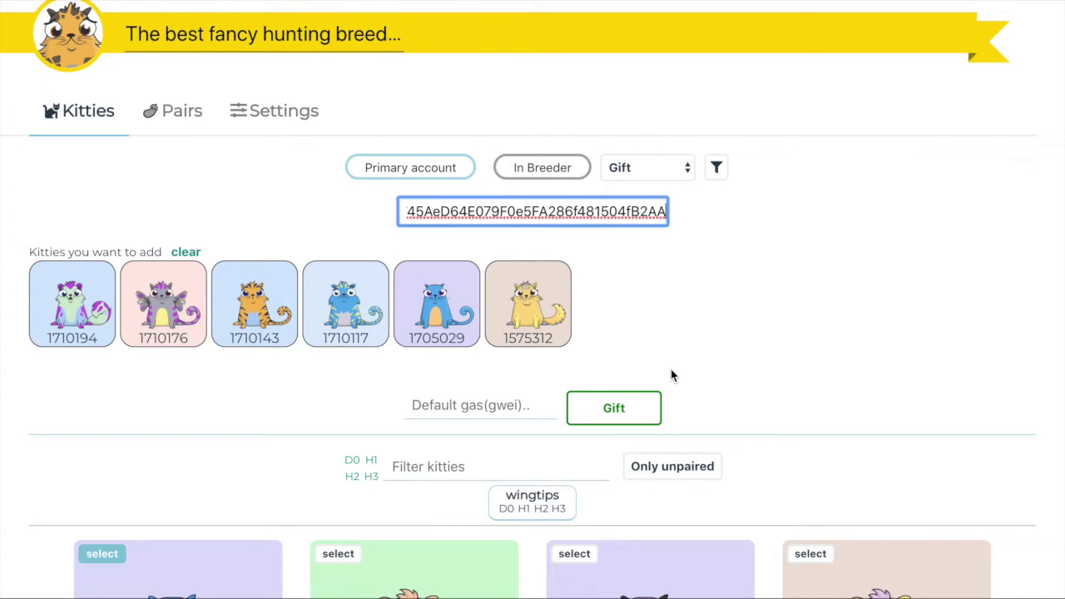
left_click(645, 408)
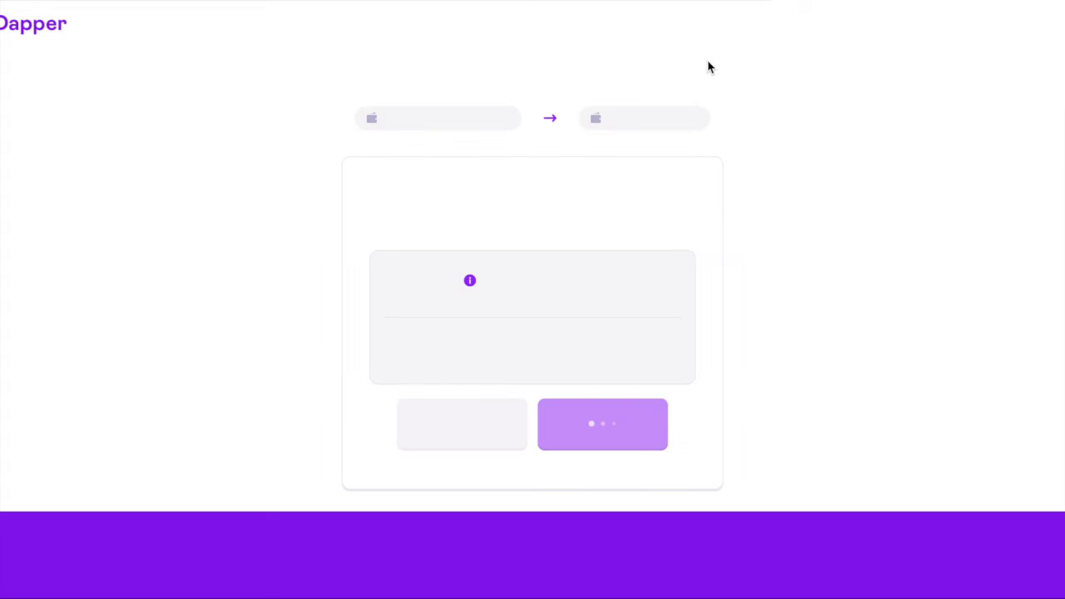
left_click(612, 450)
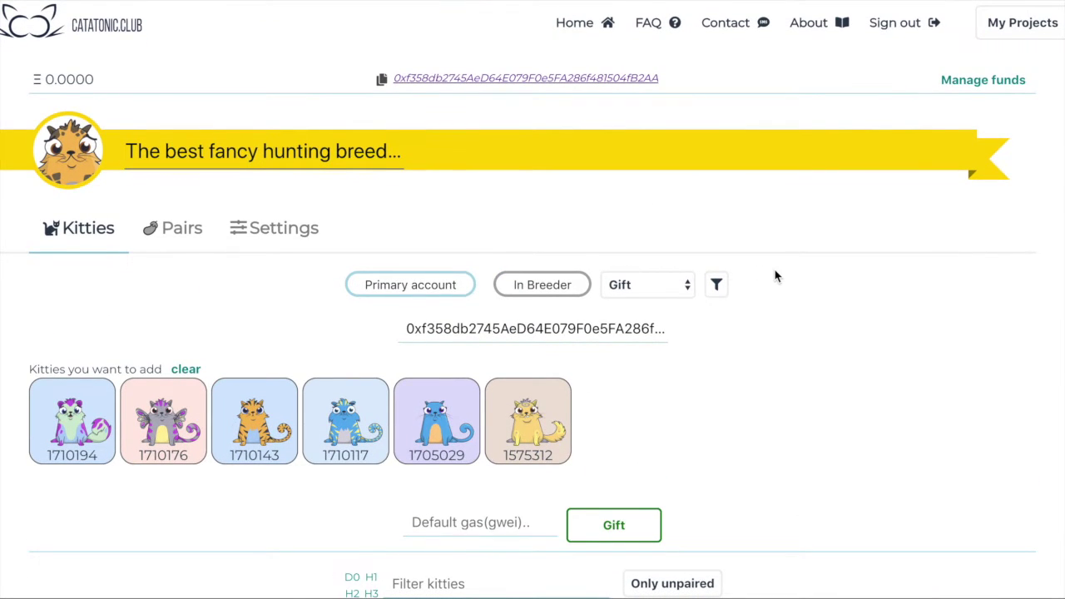
- Switch the list to the kitties in the breeder and clear the gift selection
scroll(774, 270, "down", 2)
left_click(540, 167)
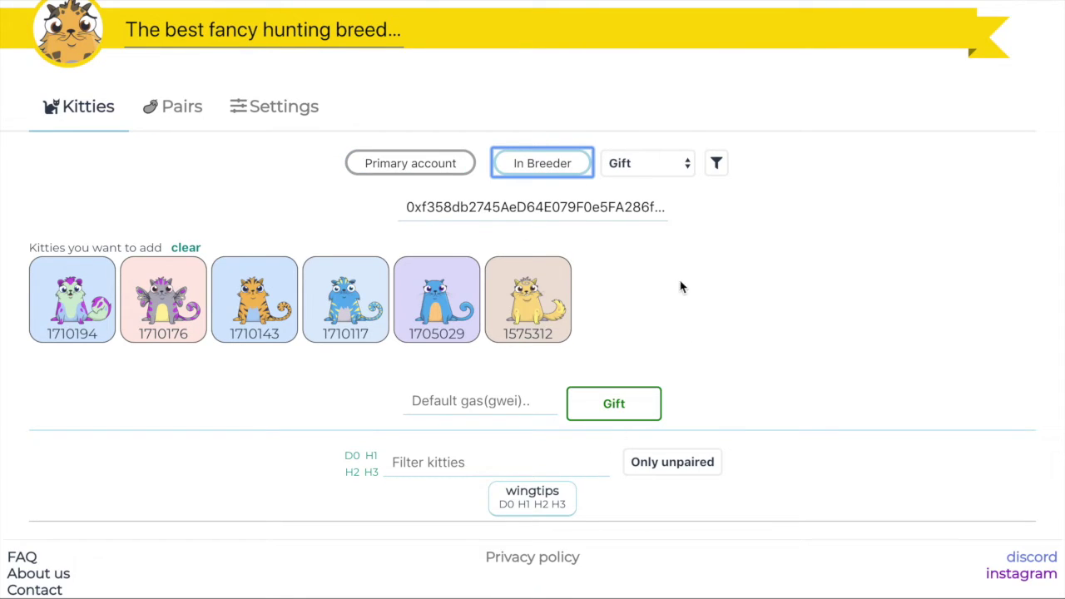
left_click(188, 249)
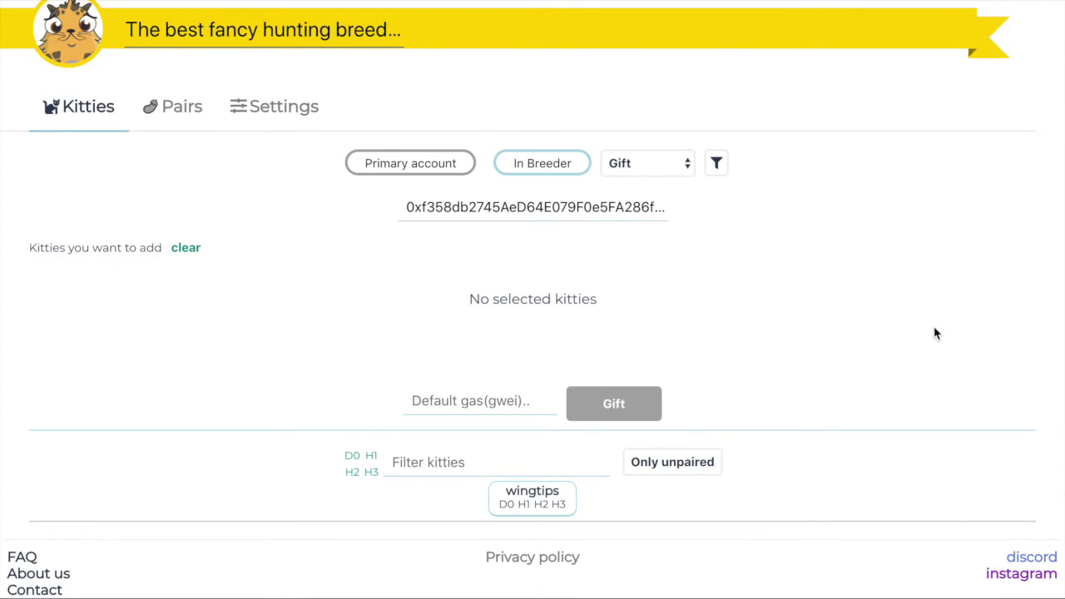
scroll(934, 332, "down", 1)
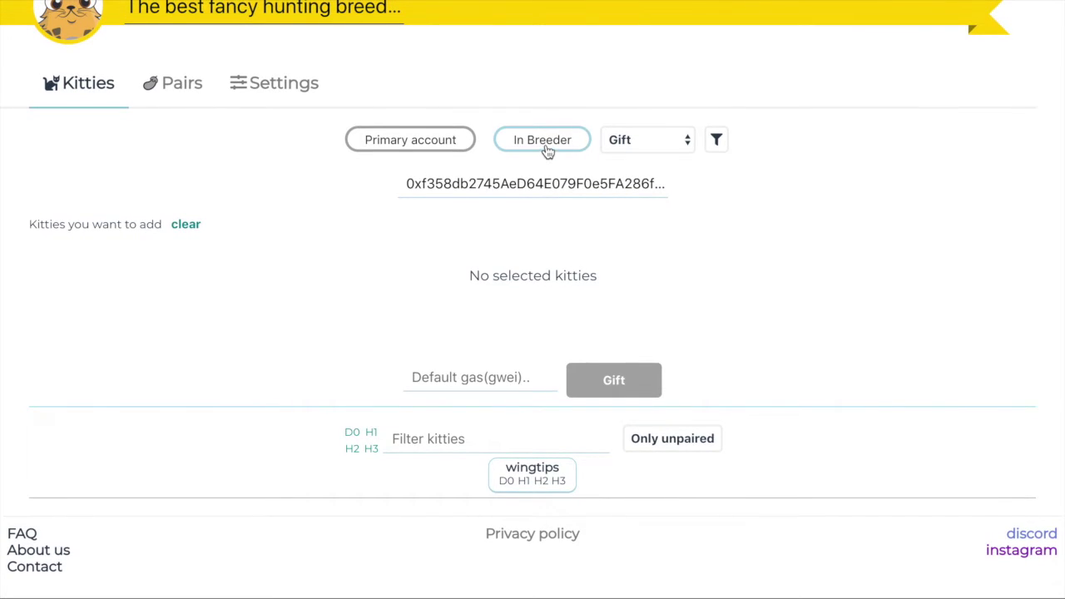
- Return to the breeder projects and open the Awesome kitties breeder
scroll(842, 179, "up", 2)
left_click(1032, 15)
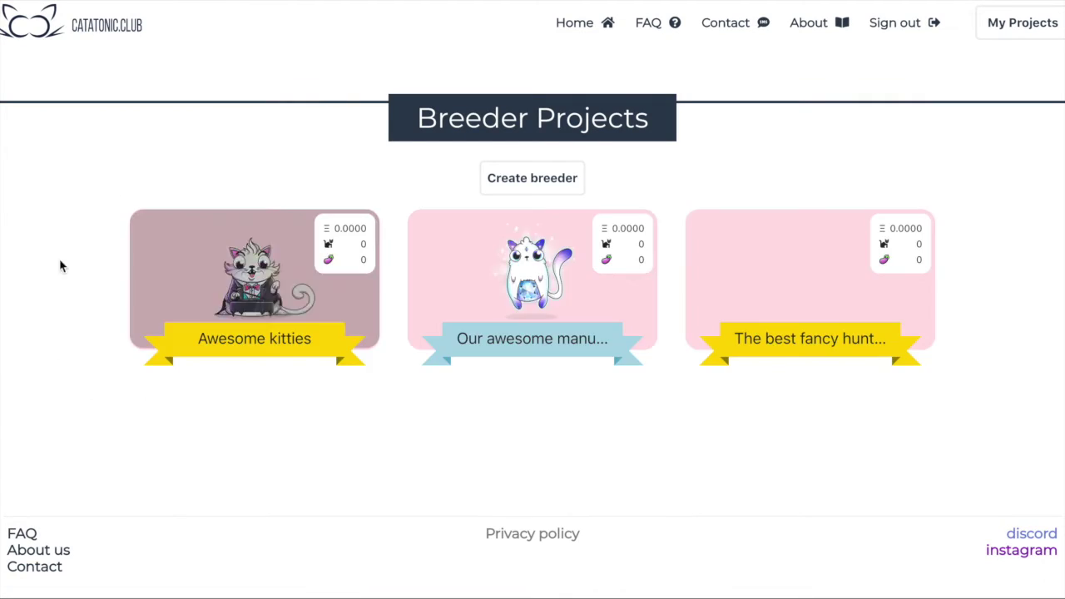
left_click(238, 309)
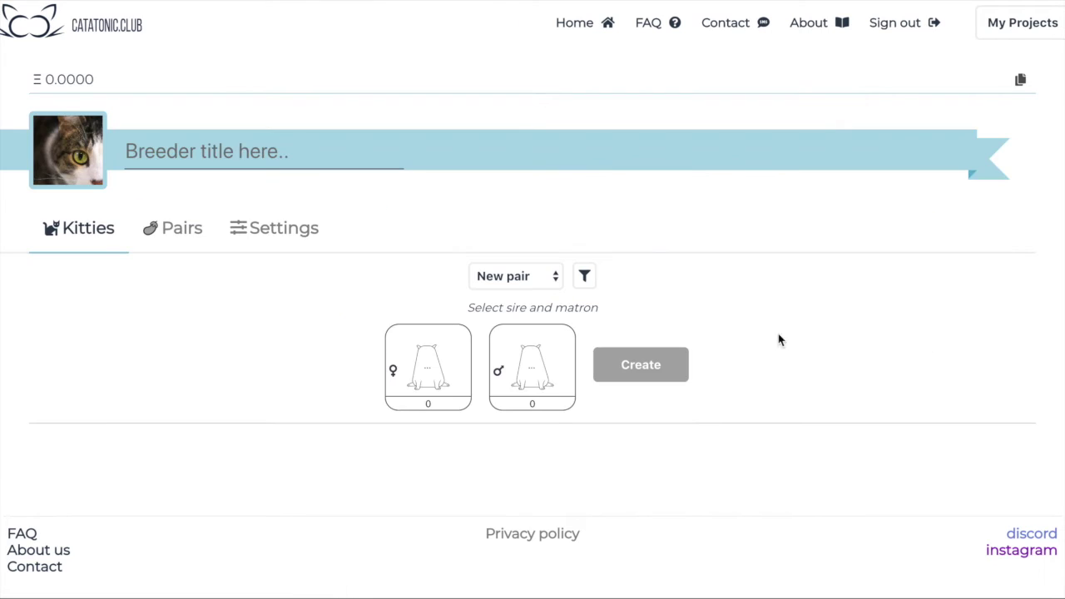
- Browse the kitties held in the Awesome kitties breeder, including their traits, generations and cooldowns
scroll(870, 316, "down", 1)
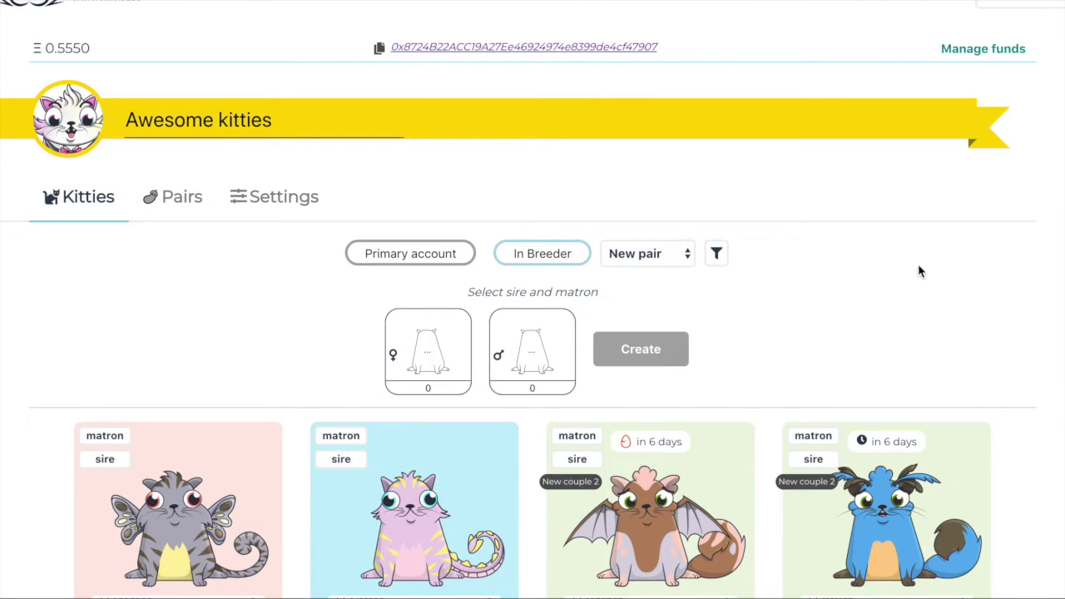
scroll(919, 270, "down", 1)
scroll(1023, 264, "down", 5)
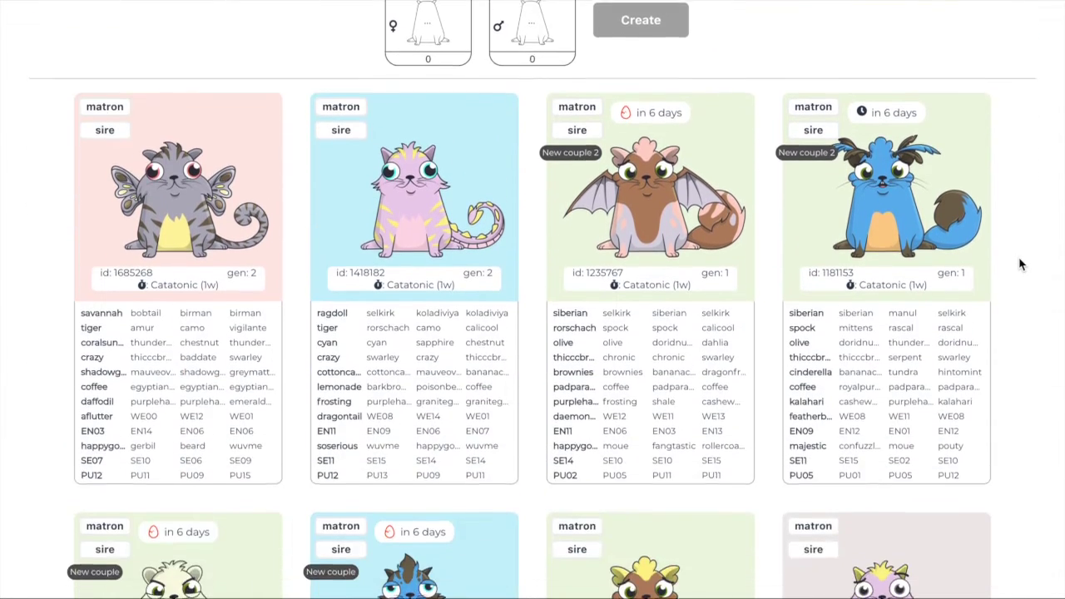
scroll(1021, 264, "up", 5)
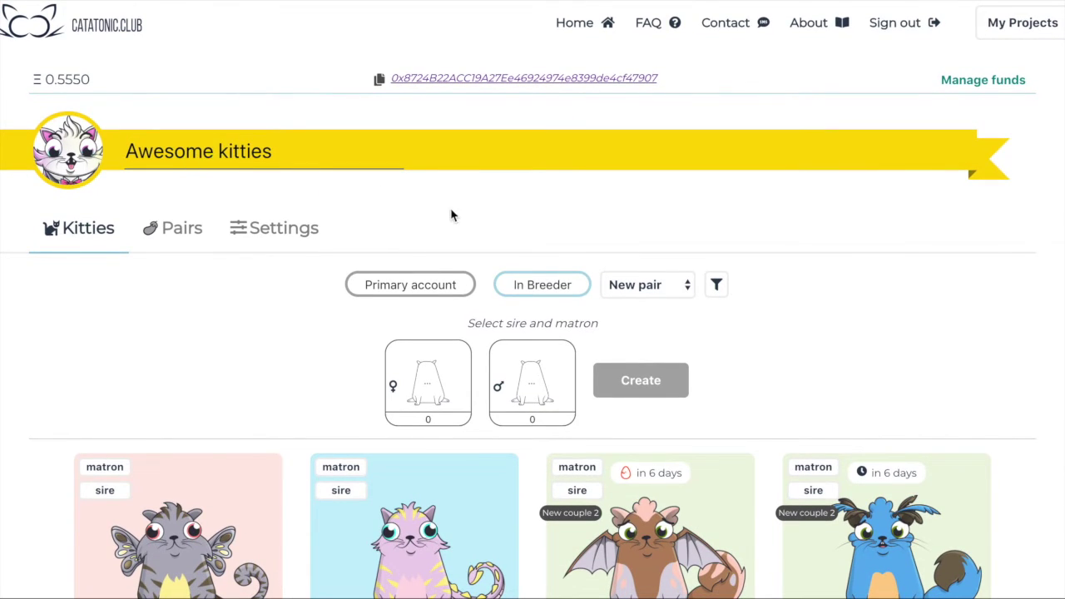
scroll(887, 245, "down", 4)
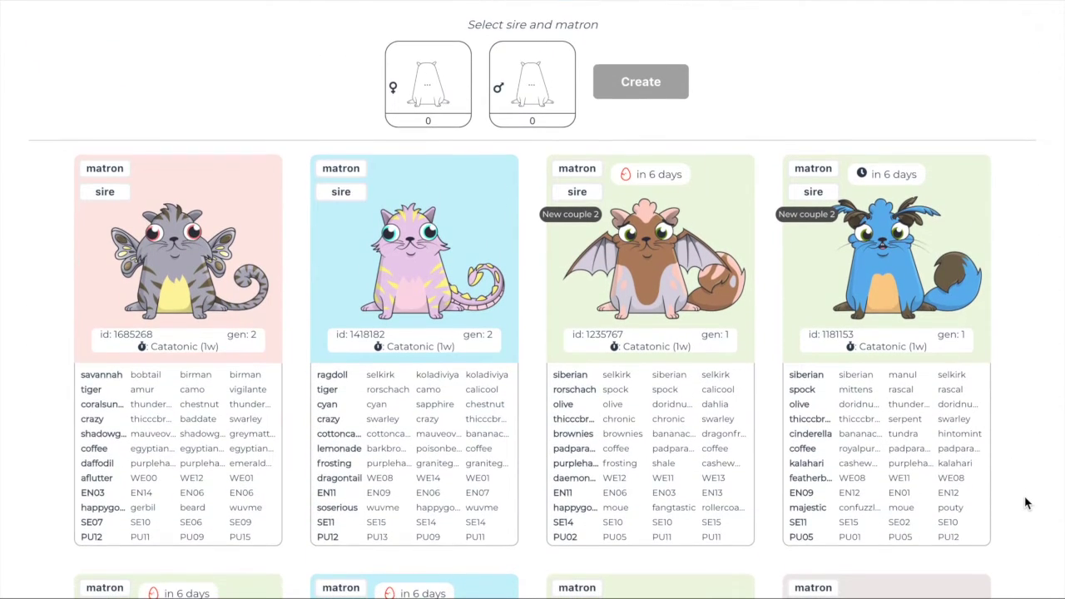
scroll(1026, 504, "down", 1)
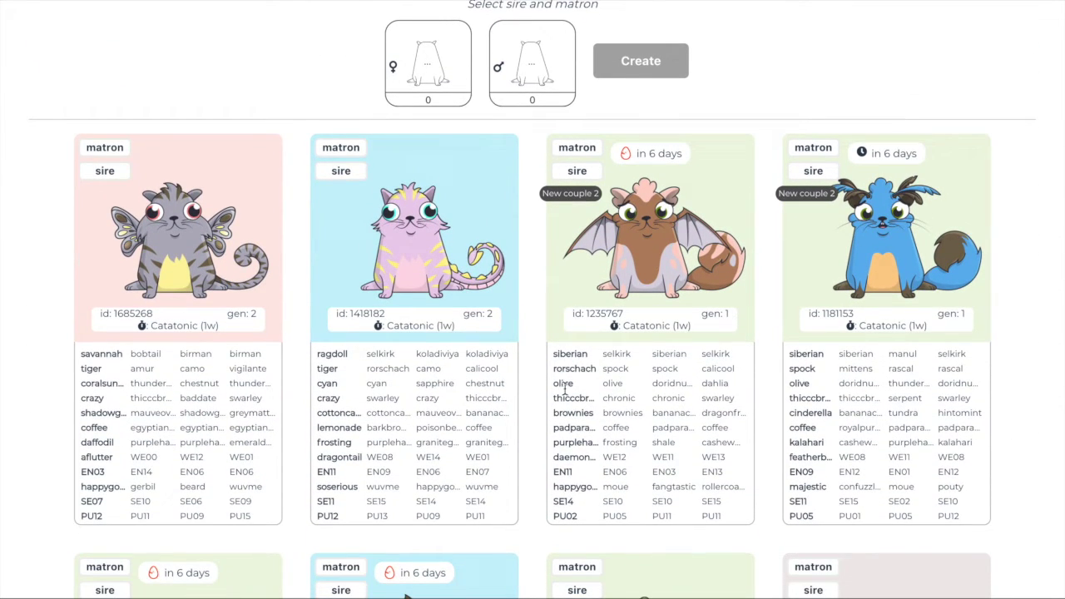
scroll(564, 389, "down", 10)
scroll(632, 207, "up", 1)
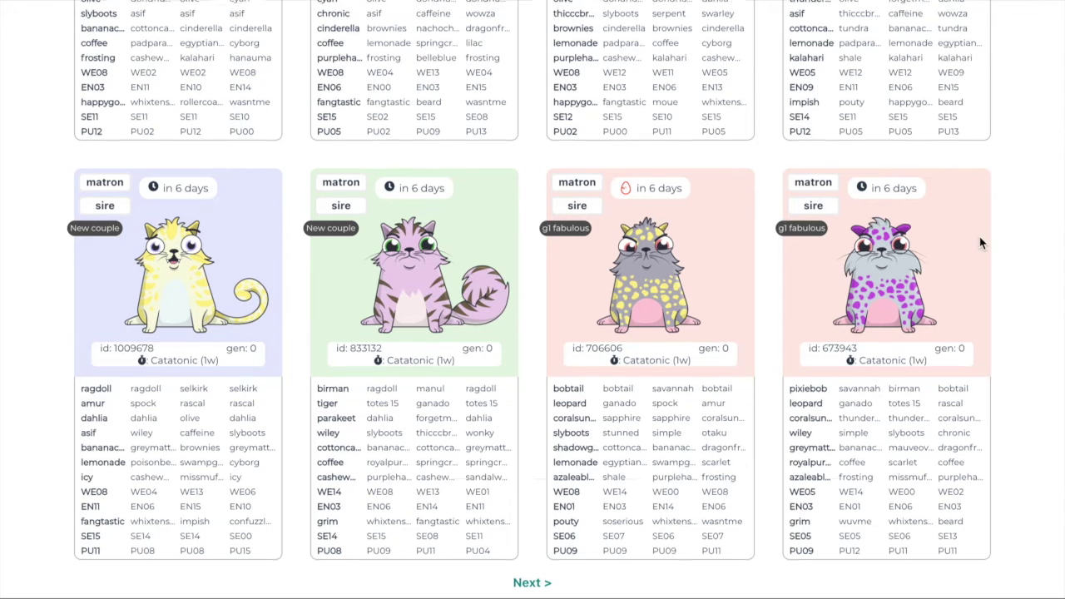
scroll(979, 241, "up", 10)
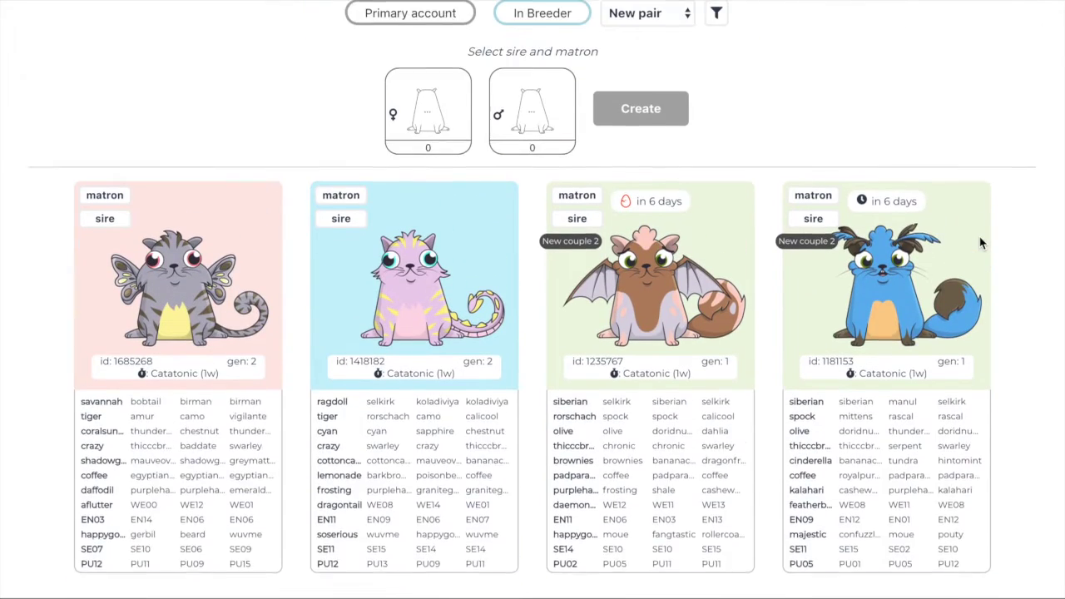
- Examine the pair name labels on the breeder's kitties to see which ones are paired together
scroll(980, 242, "up", 1)
left_click_drag(541, 275, 583, 275)
left_click(589, 277)
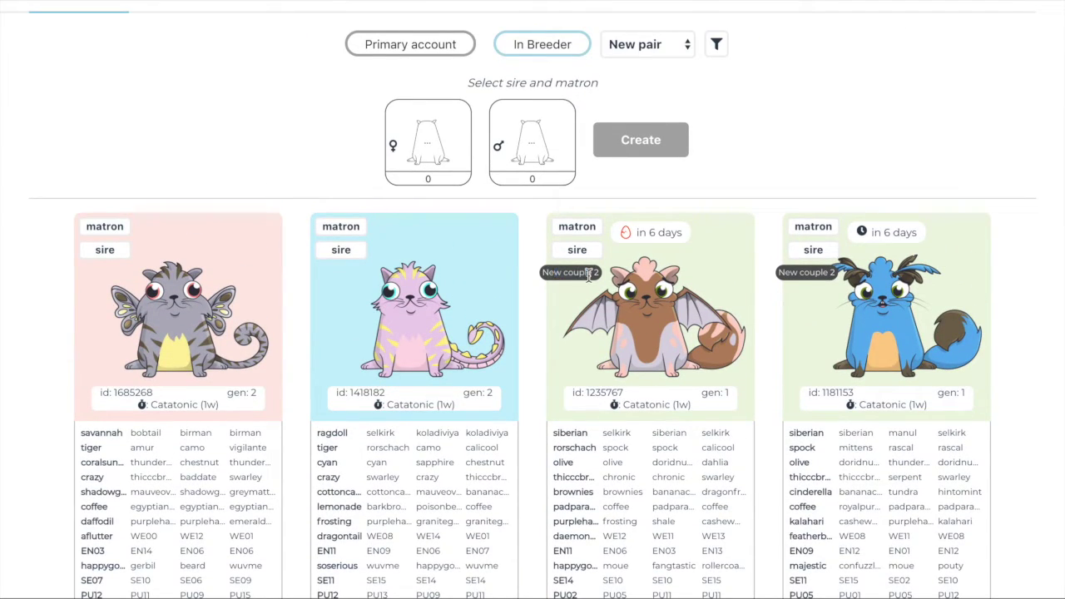
double_click(809, 272)
scroll(479, 378, "down", 1)
left_click(575, 218)
double_click(572, 215)
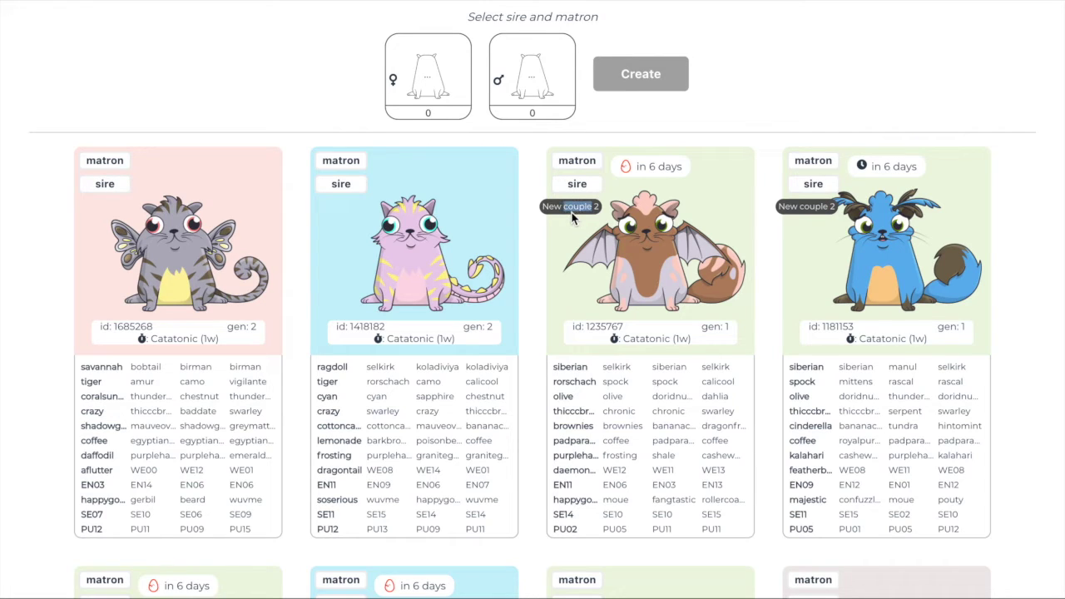
left_click(572, 218)
scroll(409, 253, "down", 3)
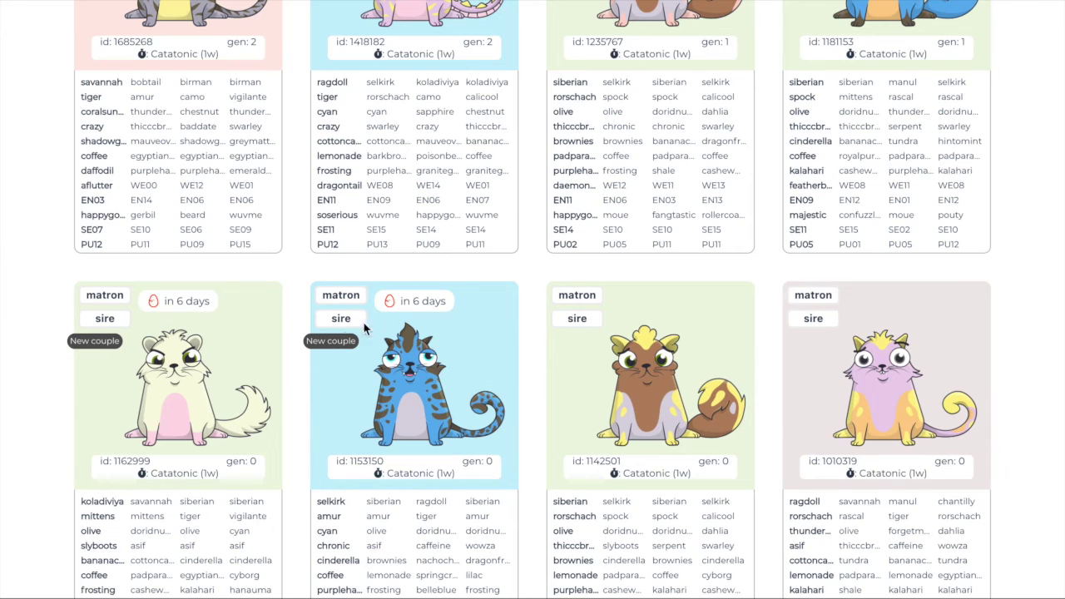
scroll(502, 416, "up", 4)
scroll(502, 416, "down", 5)
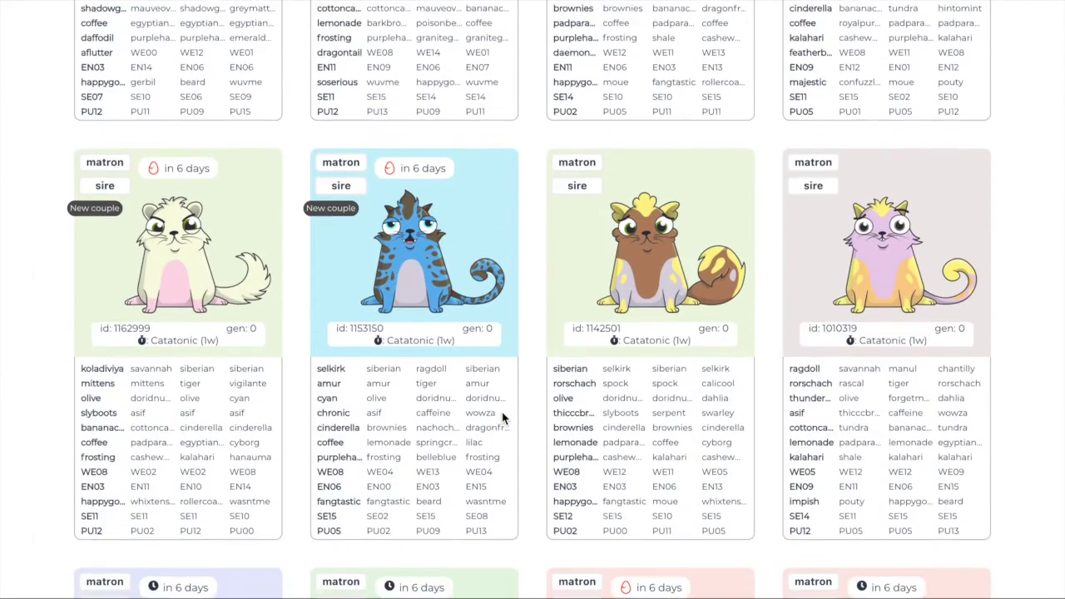
scroll(503, 418, "down", 2)
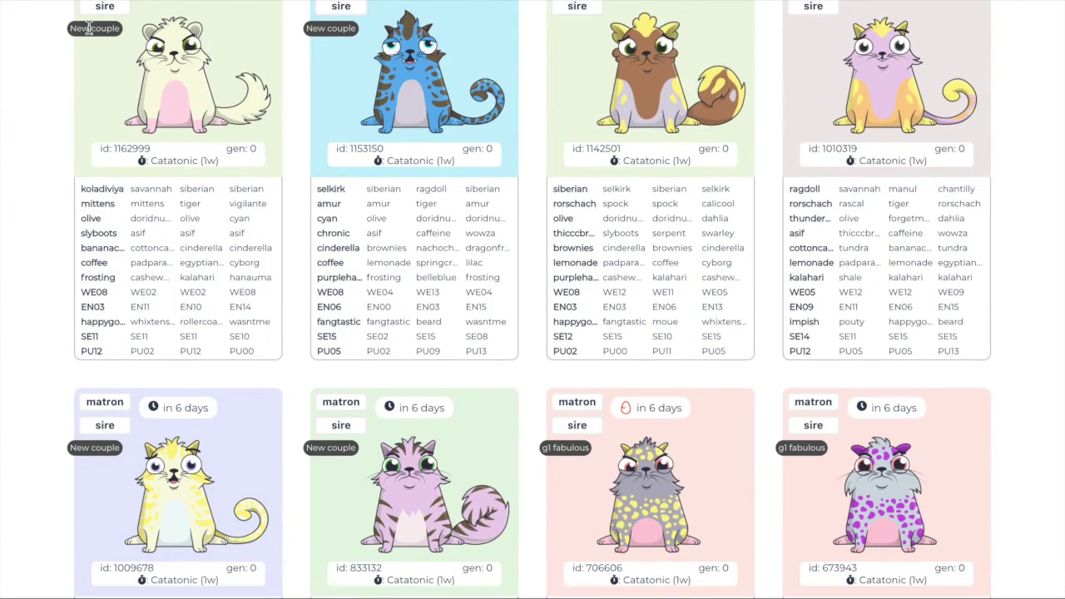
scroll(371, 464, "up", 6)
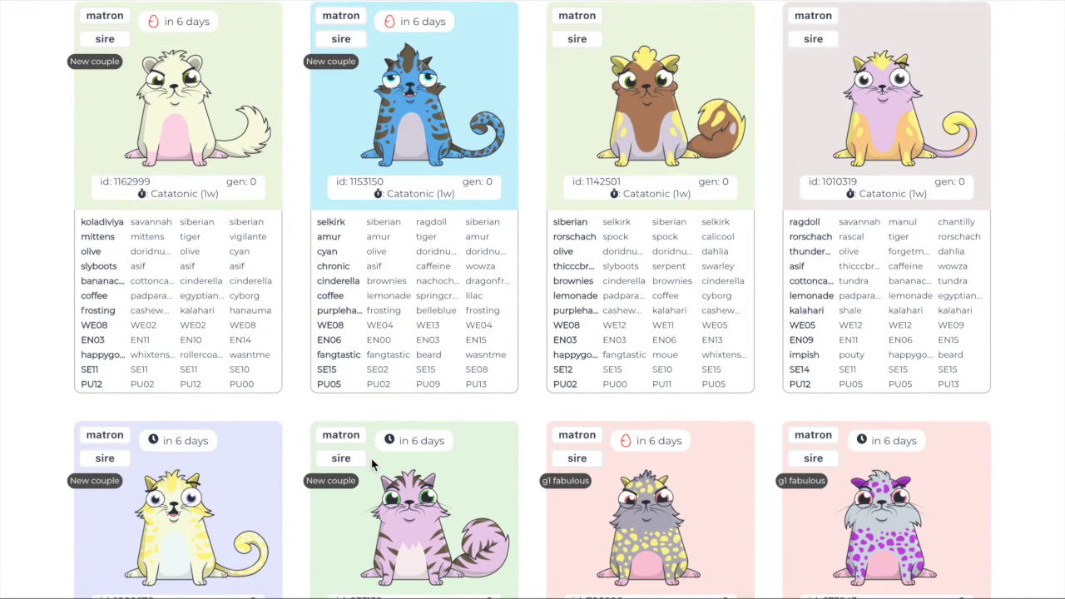
- Create a new pair with kitty 1685268 as matron and kitty 1418182 as sire
scroll(371, 464, "down", 4)
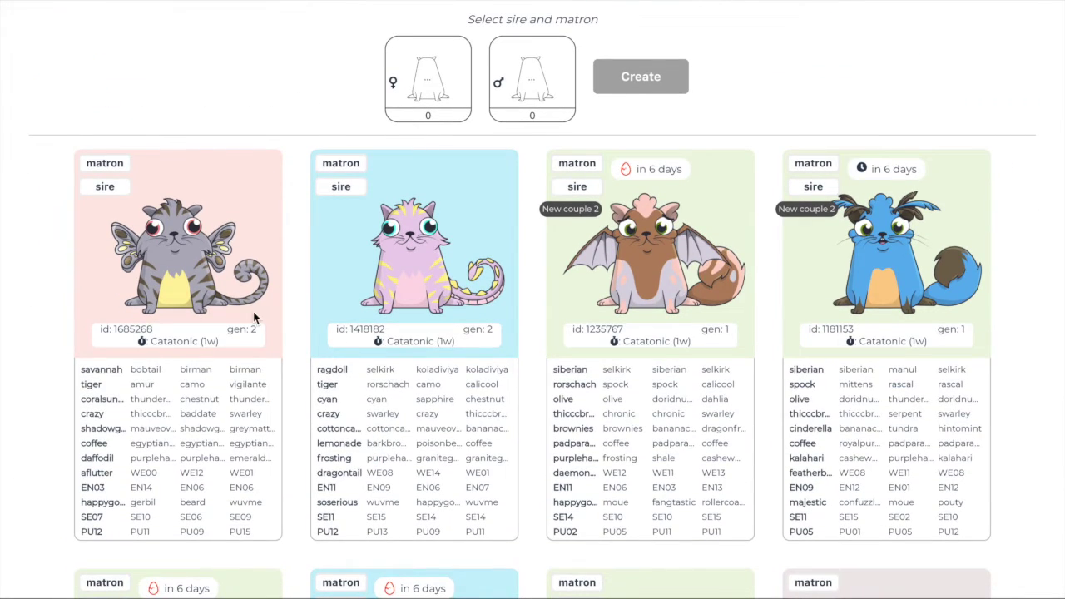
left_click(116, 168)
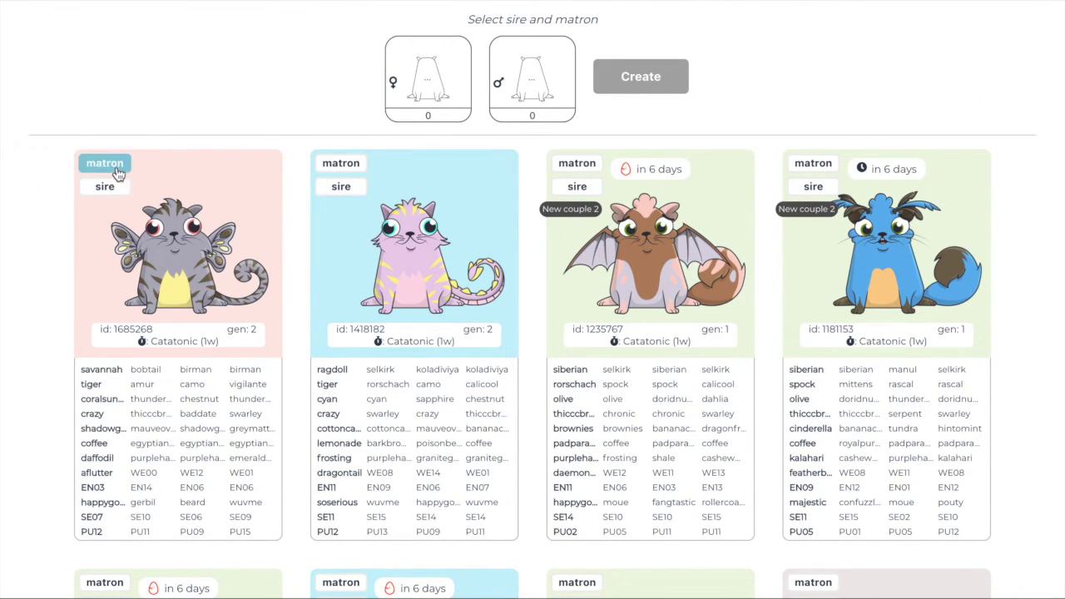
left_click(341, 188)
scroll(485, 227, "up", 2)
scroll(485, 227, "down", 2)
scroll(485, 226, "up", 2)
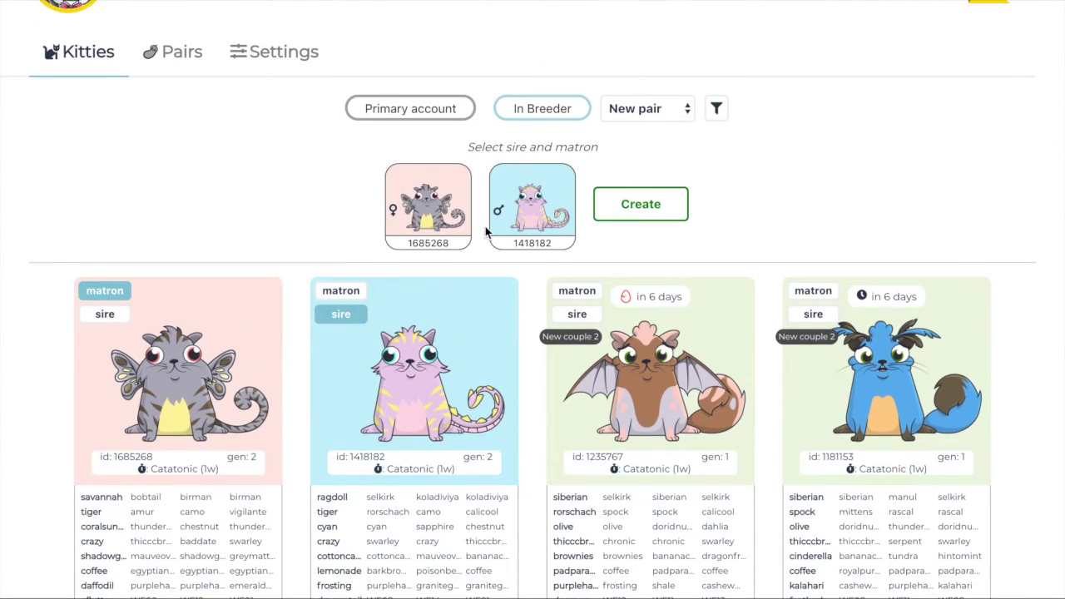
left_click(661, 211)
scroll(779, 169, "up", 1)
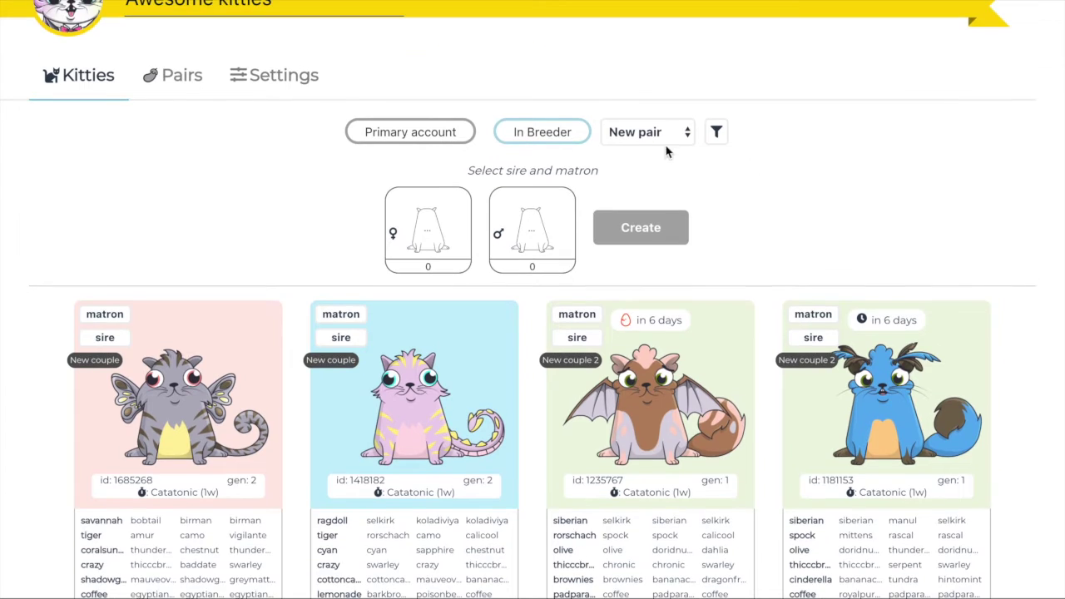
- Open the breeder's pairs, rename the pair of kitties 1685268 and 1418182 to "Our awesome new pair" and save it
left_click(181, 93)
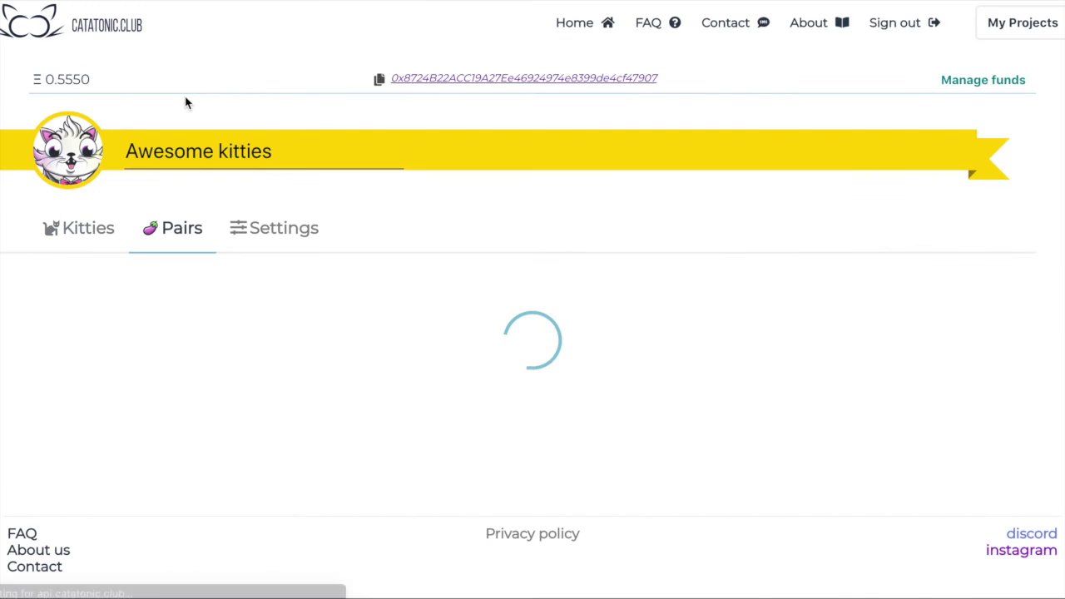
scroll(787, 185, "down", 1)
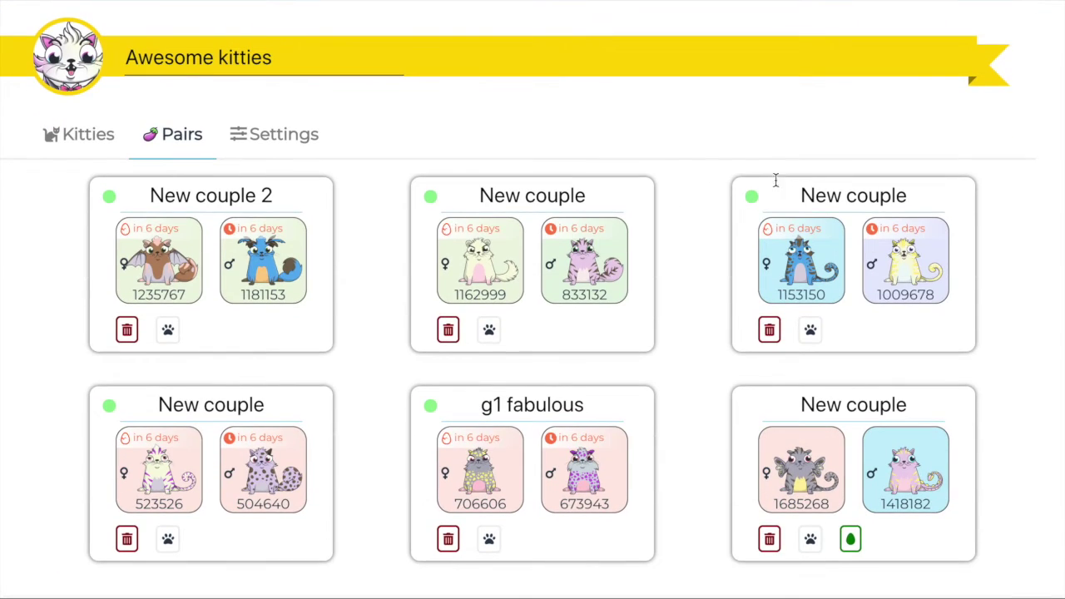
scroll(699, 425, "down", 1)
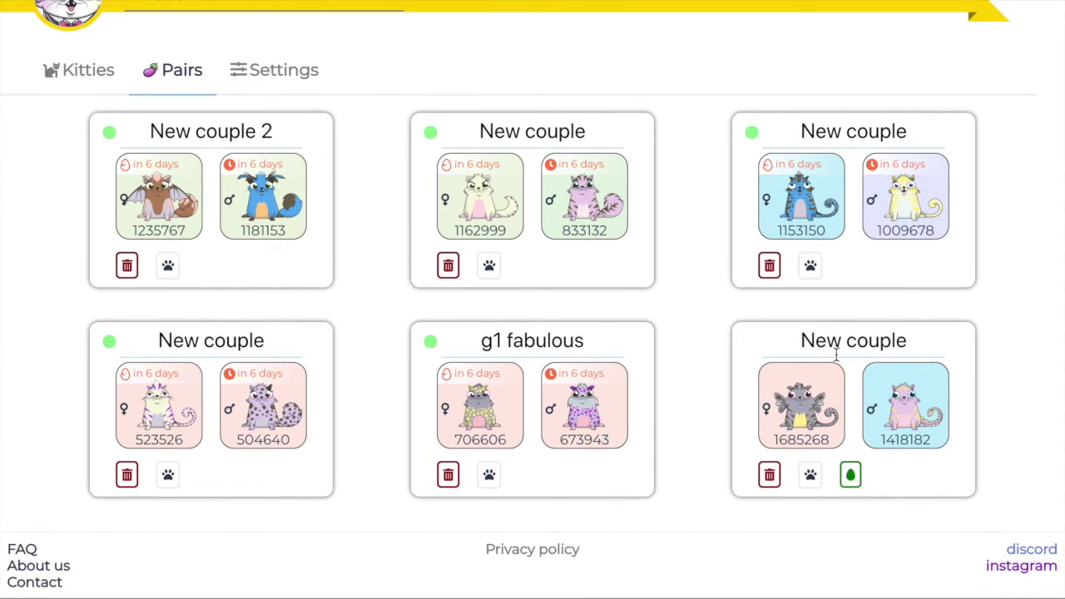
left_click(865, 343)
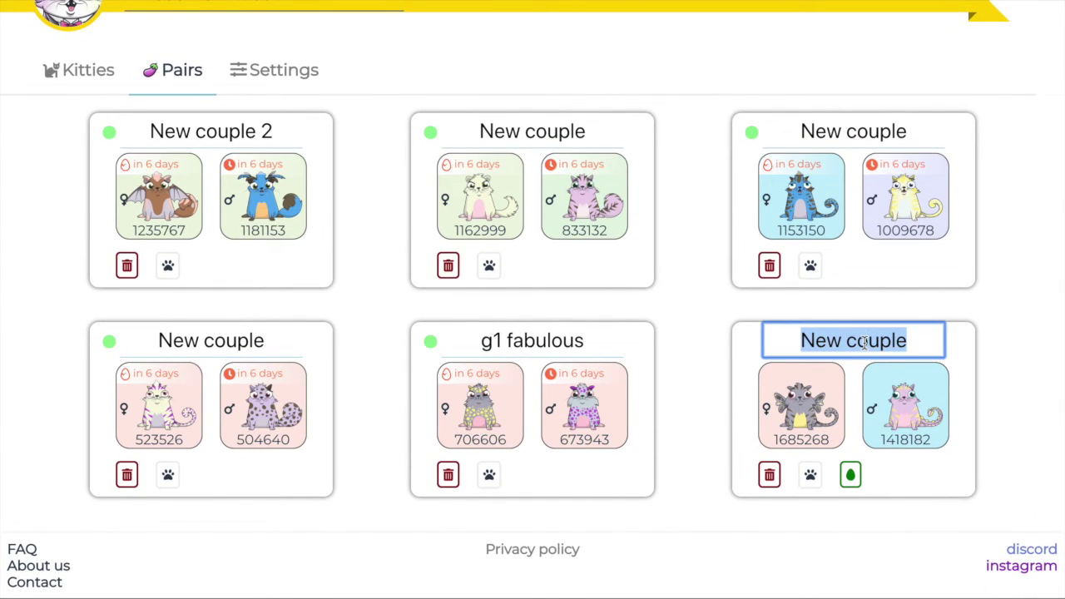
type("OUr")
key("BackSpace")
key("BackSpace")
type("ur awesome new ")
type("pair")
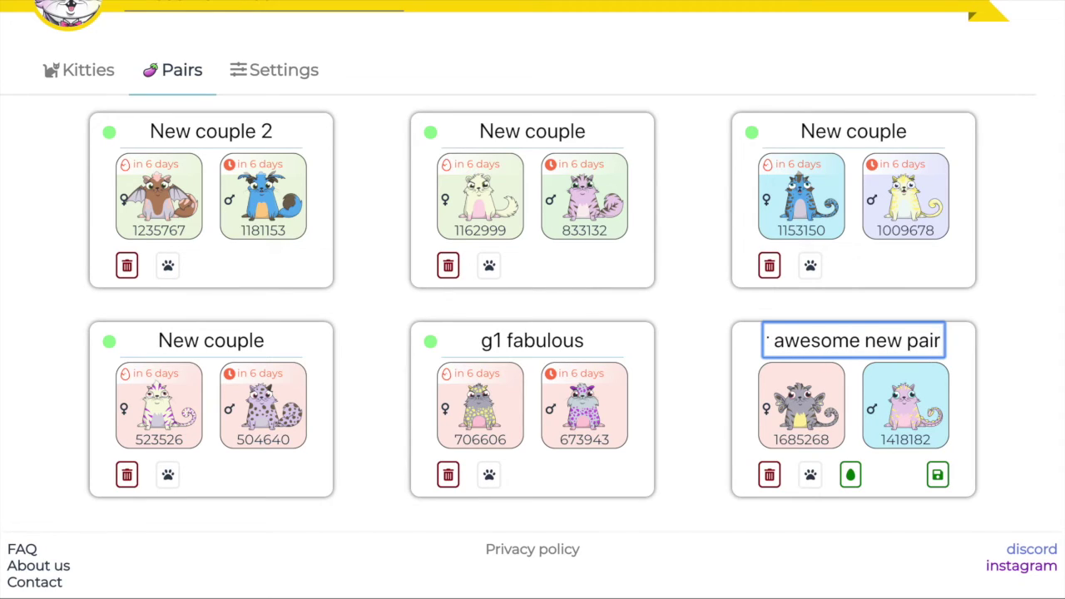
left_click(937, 475)
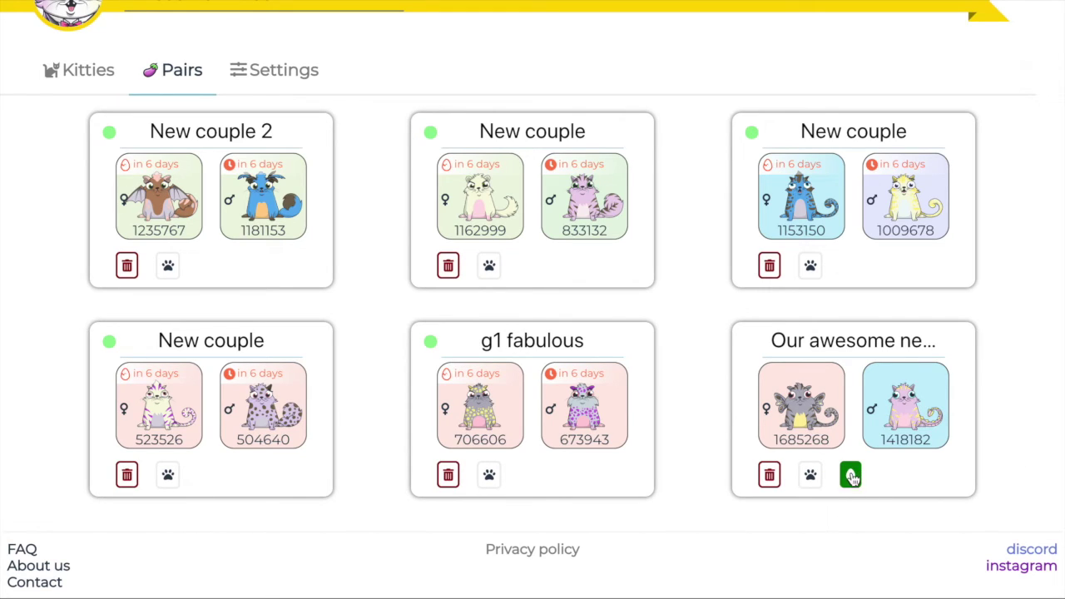
scroll(1030, 451, "up", 1)
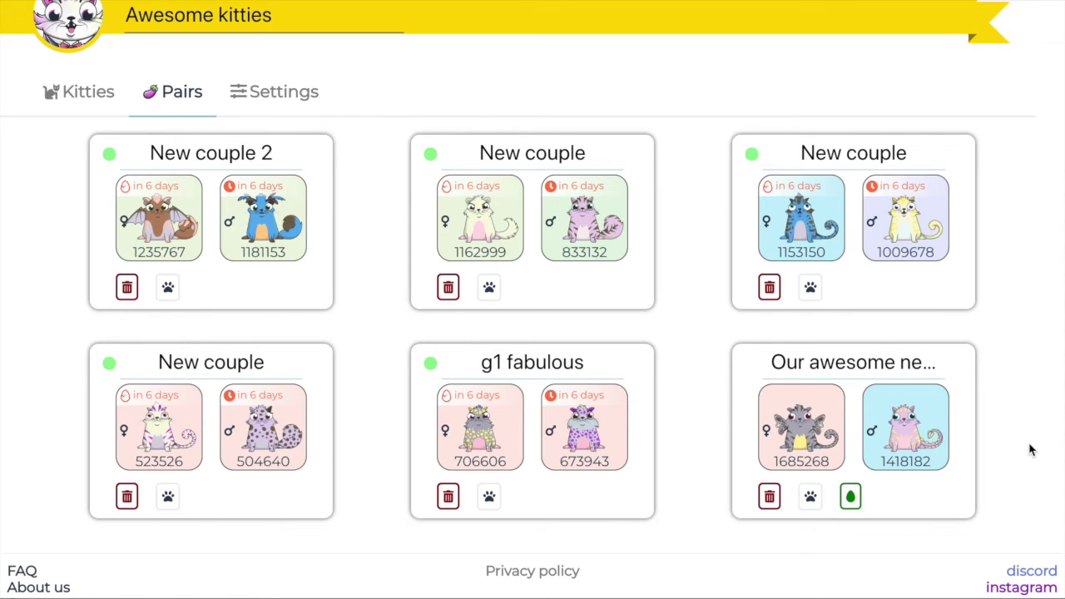
scroll(1030, 450, "down", 1)
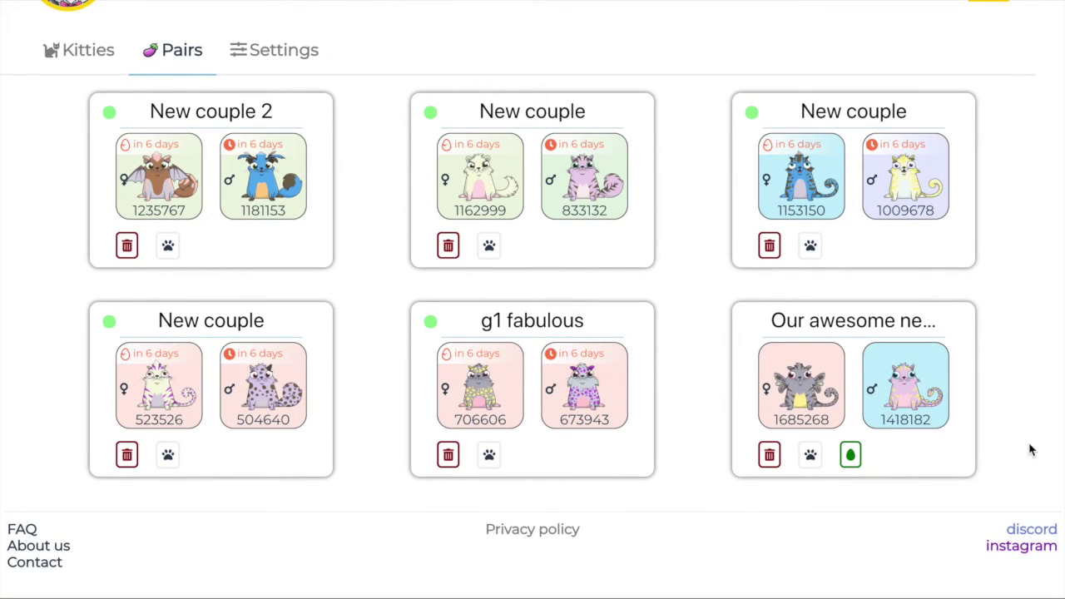
scroll(1030, 450, "up", 1)
scroll(1030, 450, "up", 2)
scroll(1030, 450, "down", 2)
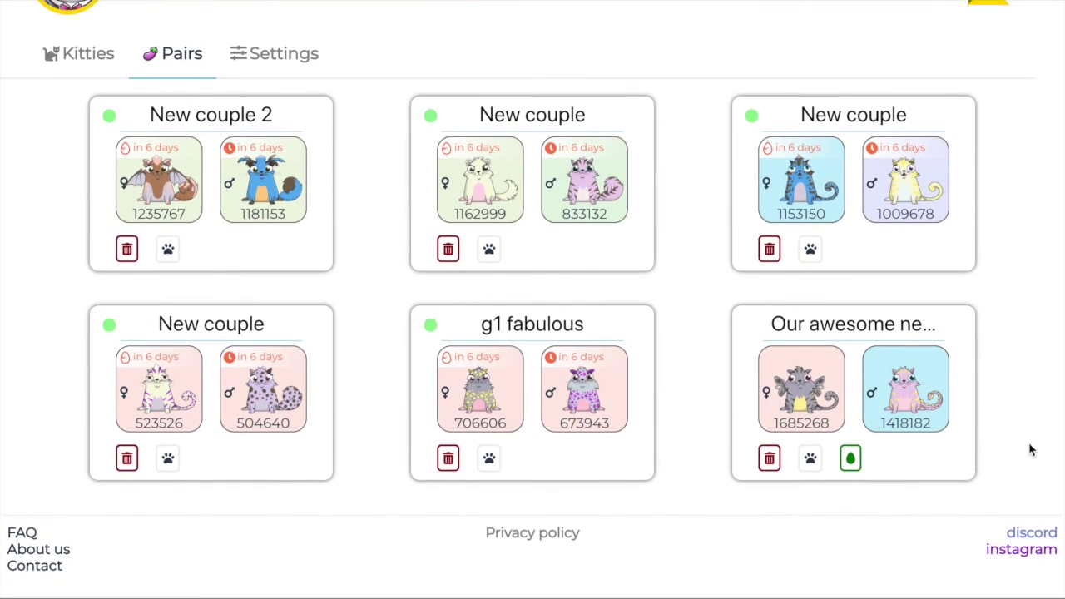
- Open the breeder's settings and look through the project image, breeding status and pause options
left_click(67, 70)
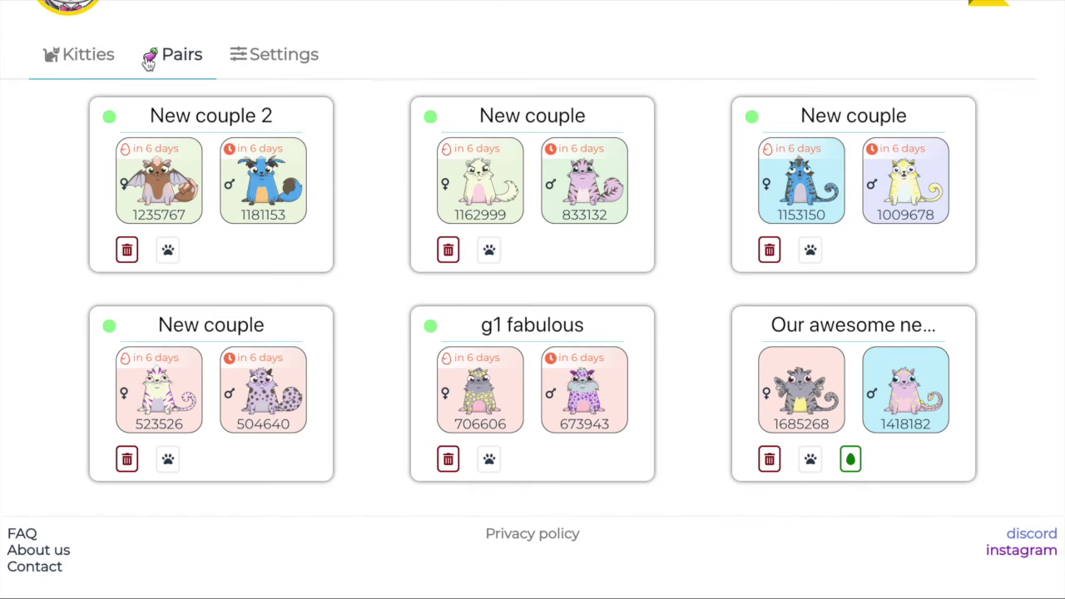
left_click(256, 76)
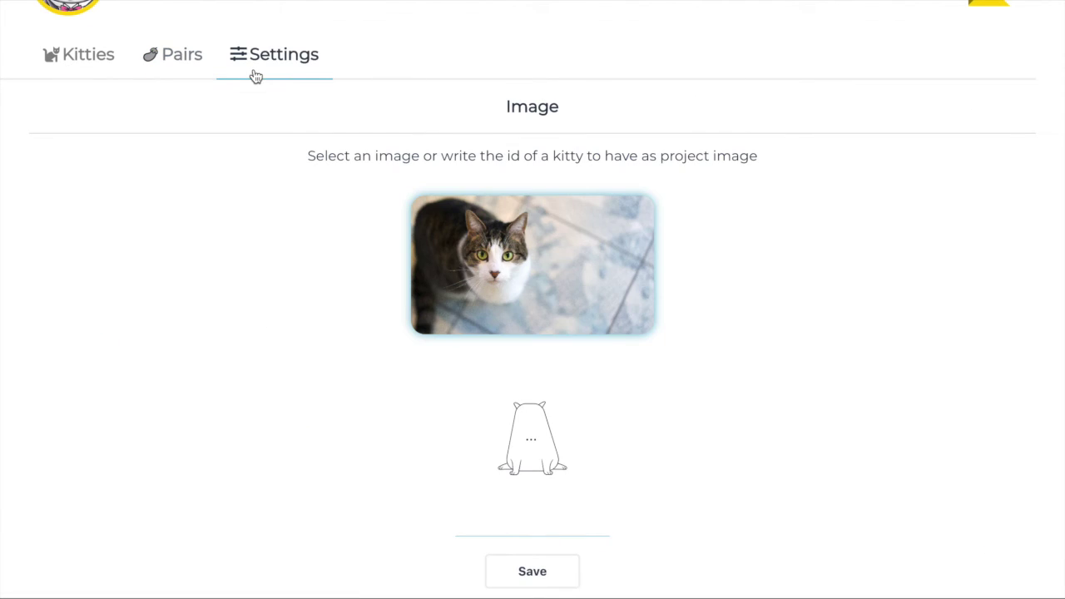
scroll(830, 411, "down", 2)
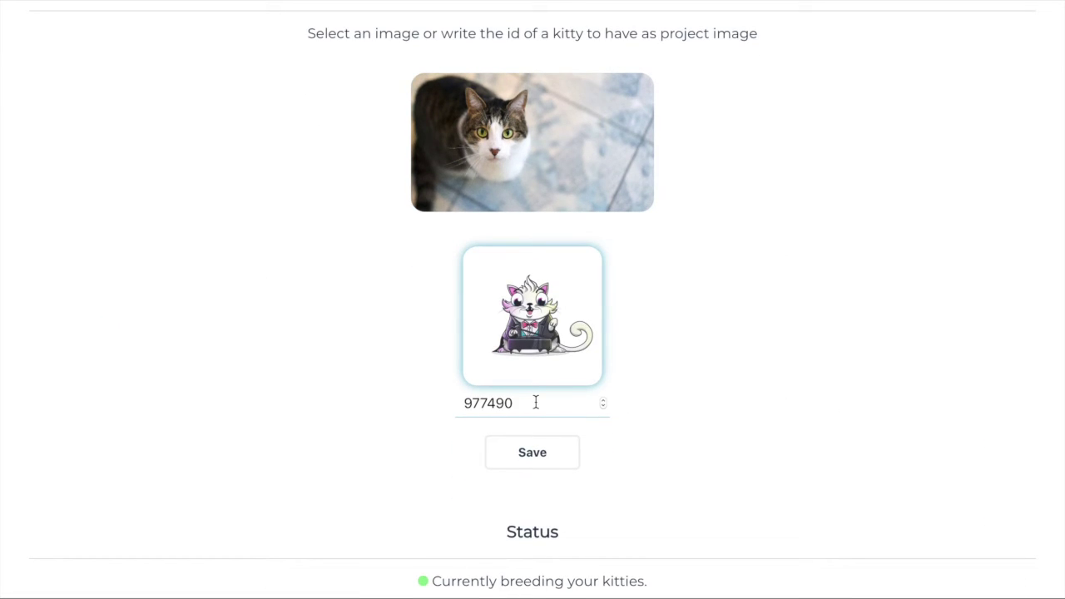
scroll(536, 402, "down", 3)
scroll(749, 362, "down", 2)
scroll(749, 361, "up", 7)
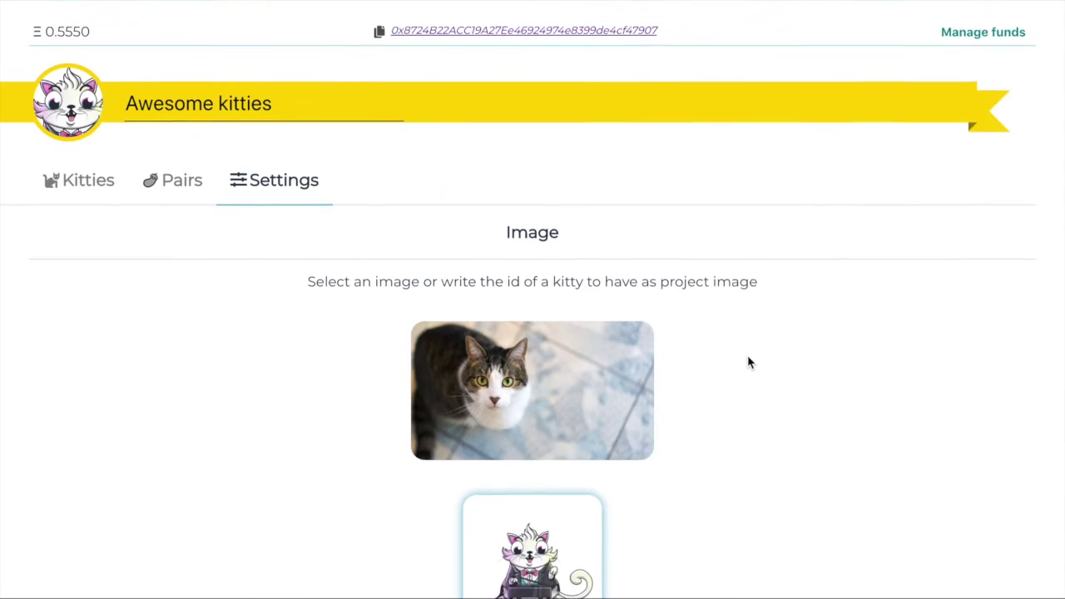
scroll(749, 362, "down", 3)
scroll(749, 362, "down", 5)
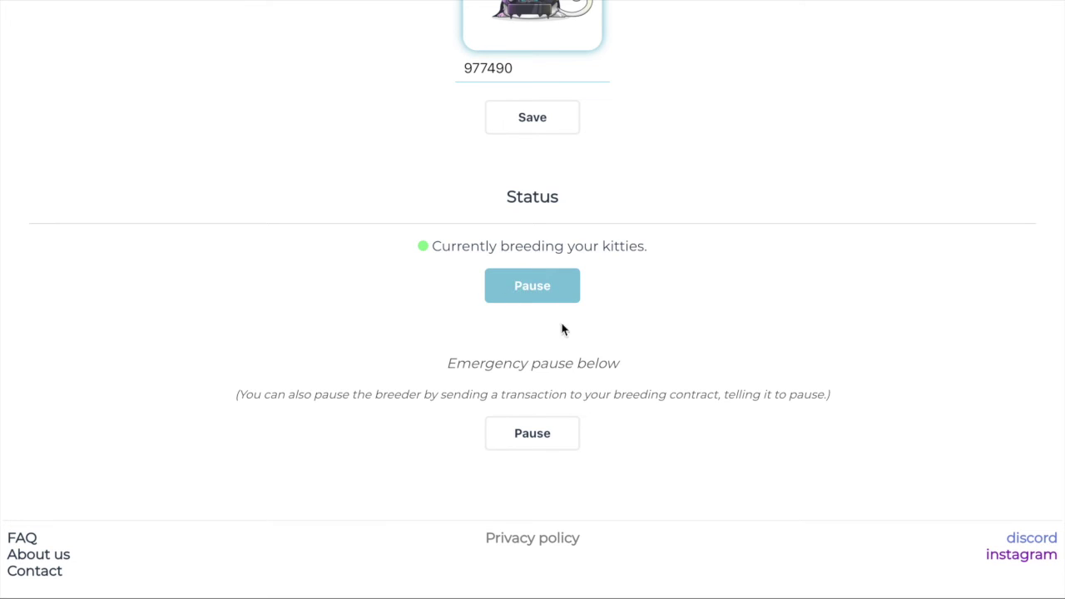
scroll(759, 376, "down", 1)
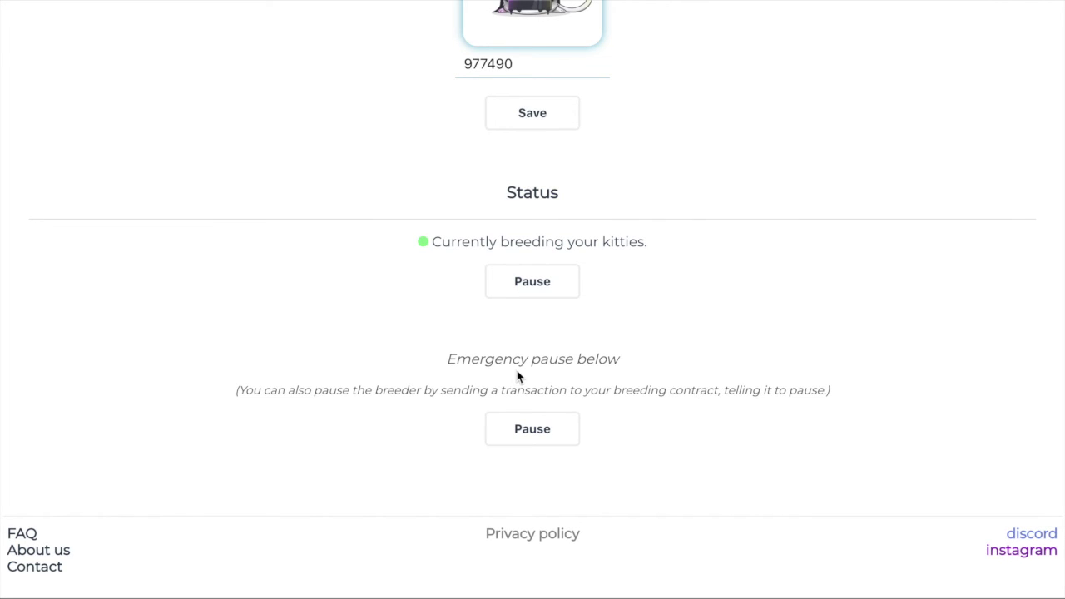
- Read the emergency pause note, request the emergency pause for the breeder and cancel its wallet transaction
left_click_drag(446, 358, 574, 359)
left_click(574, 359)
double_click(621, 391)
left_click(488, 392)
left_click(547, 442)
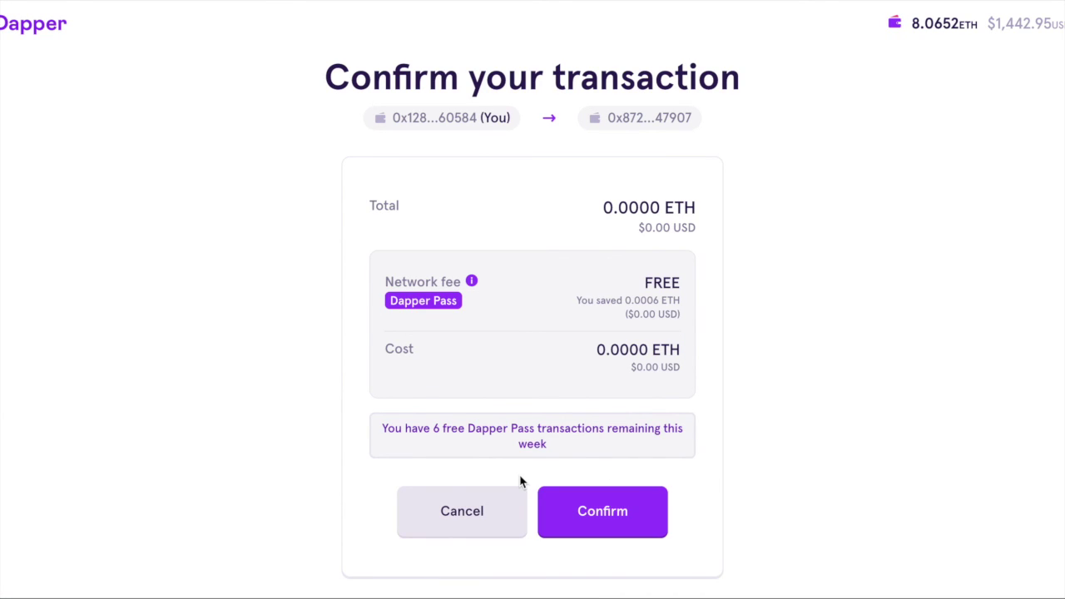
left_click(487, 507)
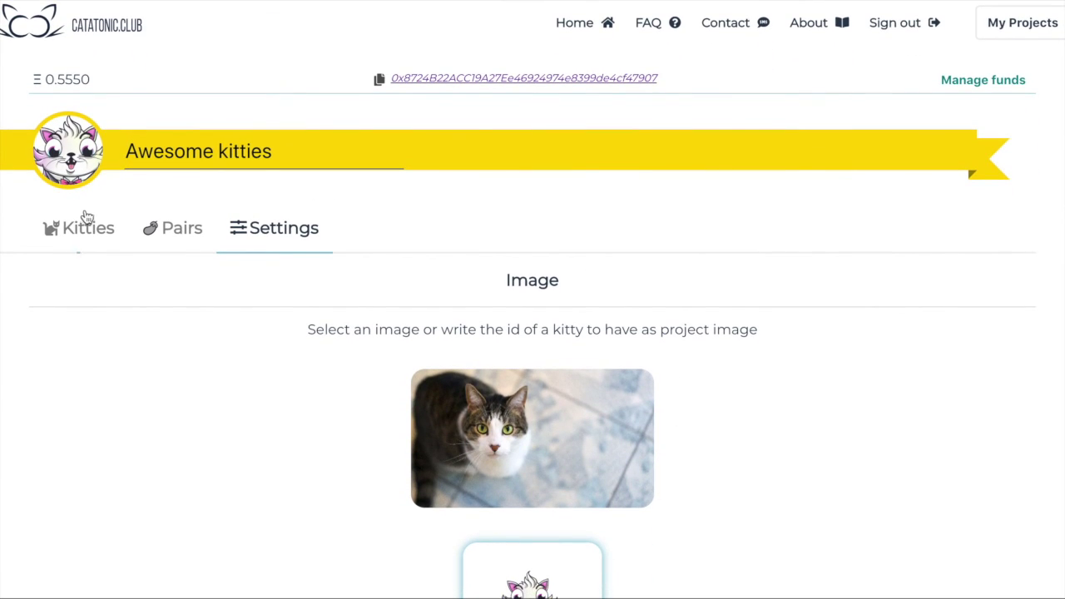
- Return to the list of kitties in the Awesome kitties breeder
left_click(84, 218)
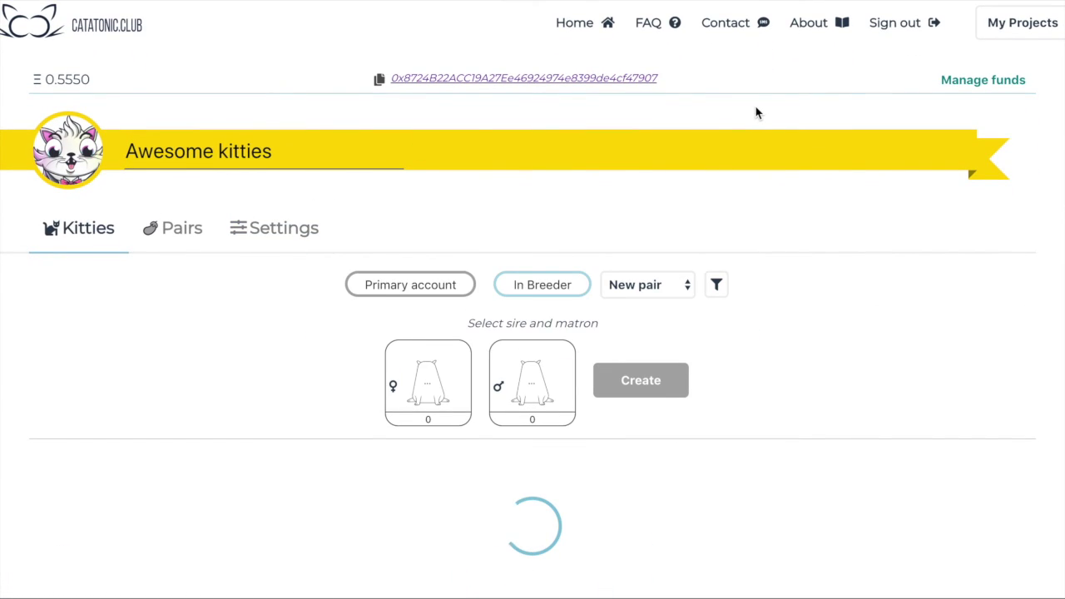